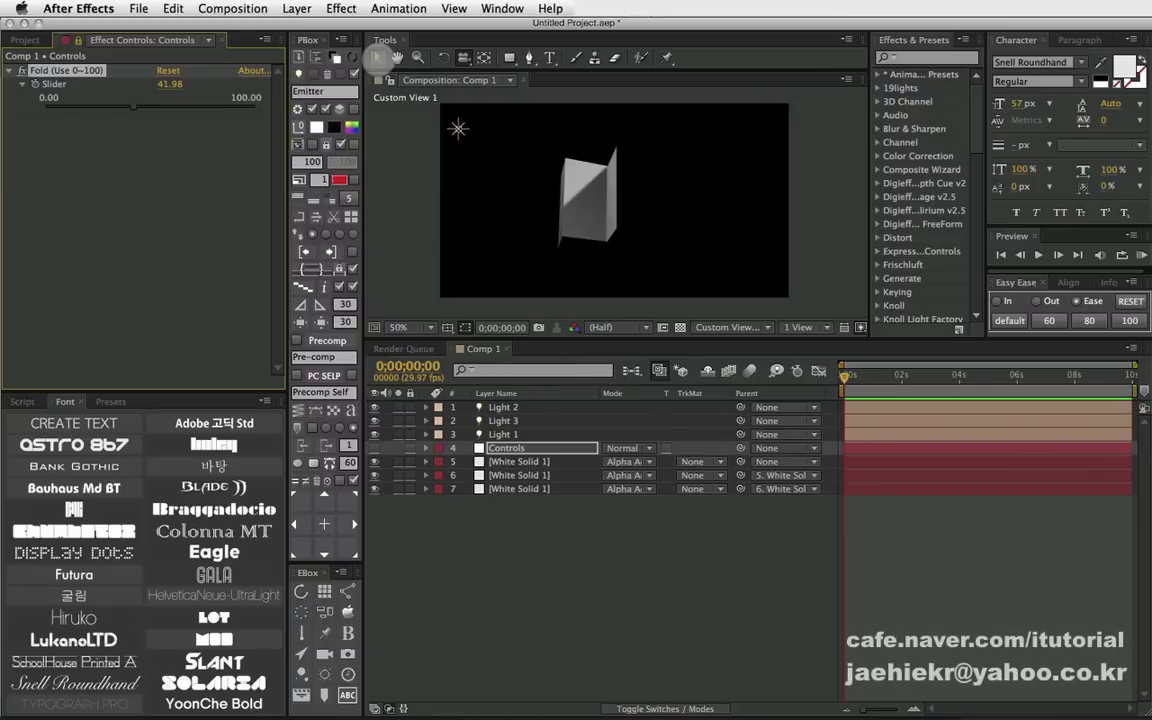
Step: Scrub the Controls layer's Fold slider to fold and flatten the panels, leaving it at 37.40
left_click(378, 57)
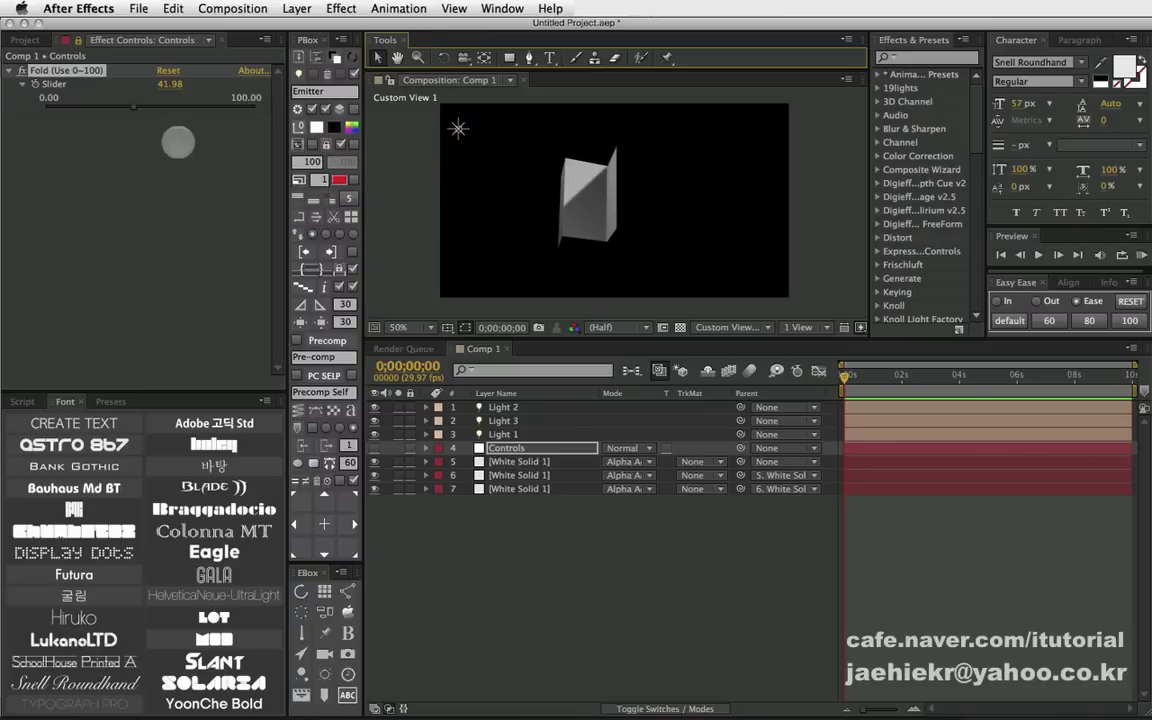
mouse_move(133, 106)
left_mouse_down()
mouse_move(222, 96)
mouse_move(185, 113)
mouse_move(206, 105)
mouse_move(57, 103)
mouse_move(221, 98)
mouse_move(113, 98)
mouse_move(164, 98)
mouse_move(154, 104)
left_mouse_up()
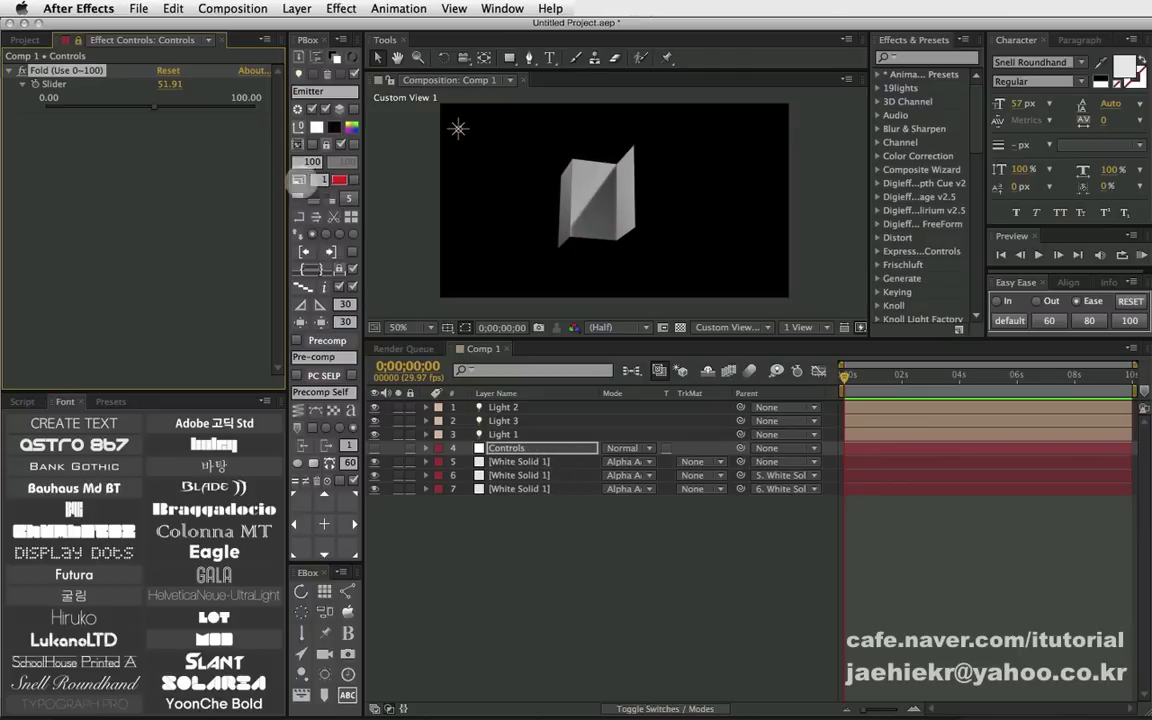
mouse_move(153, 110)
left_mouse_down()
mouse_move(247, 97)
mouse_move(123, 107)
left_mouse_up()
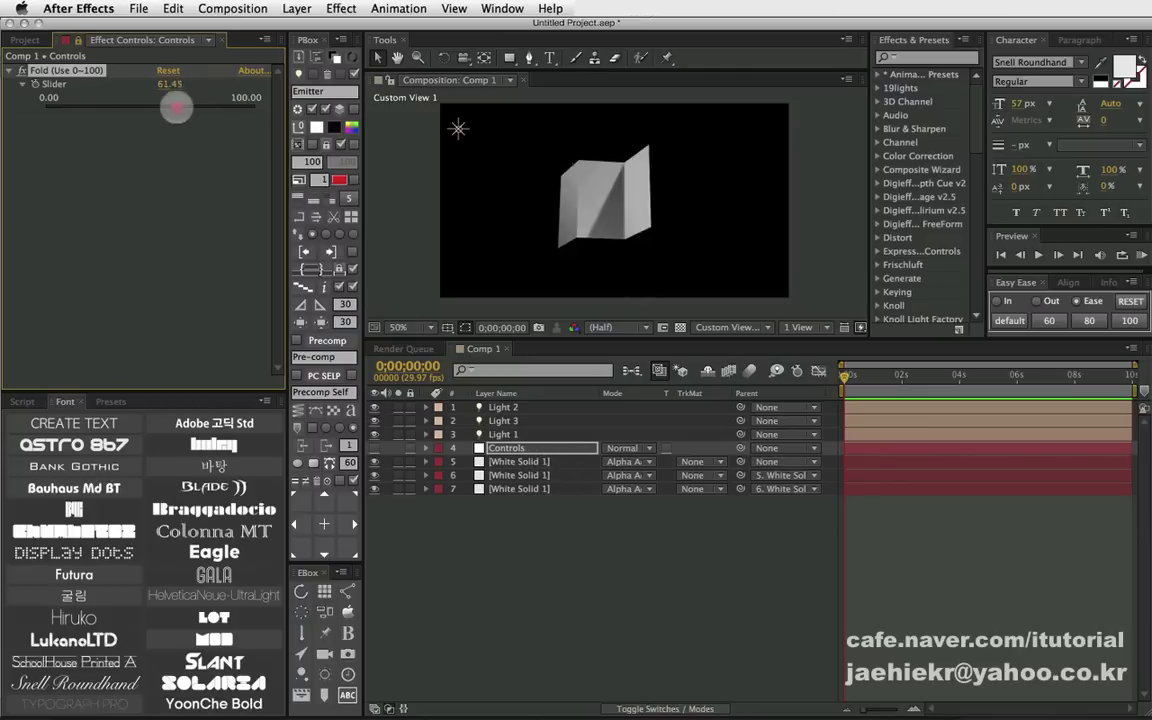
left_click(124, 106)
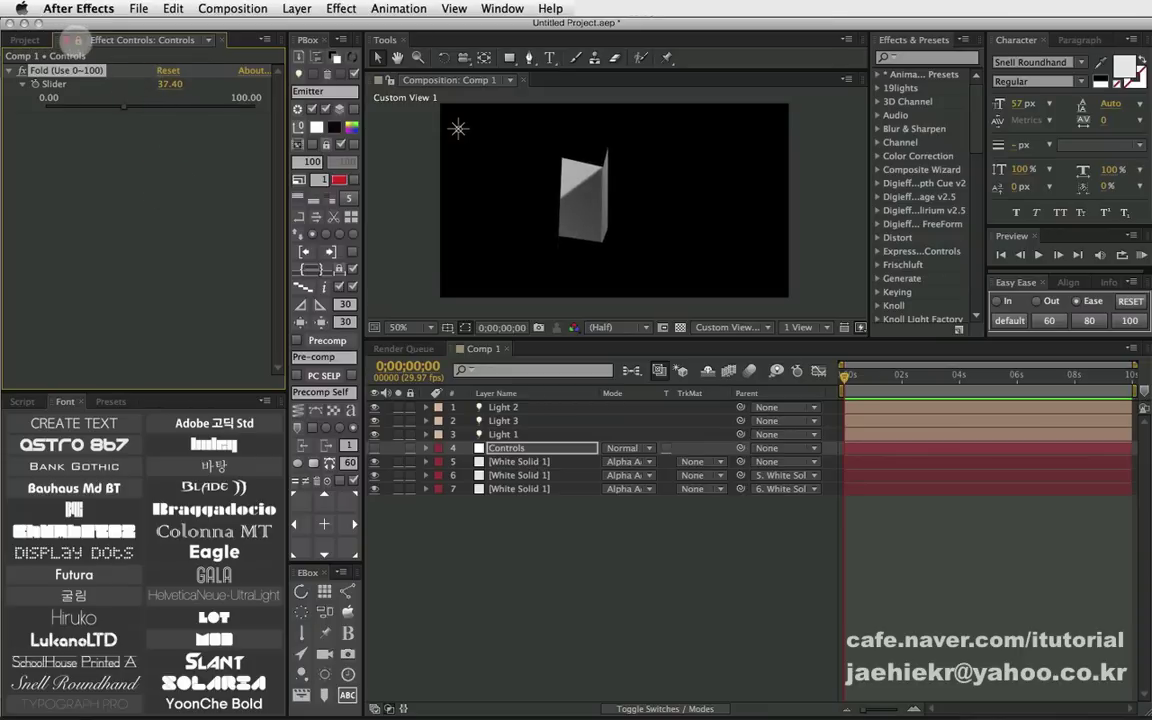
left_click(24, 40)
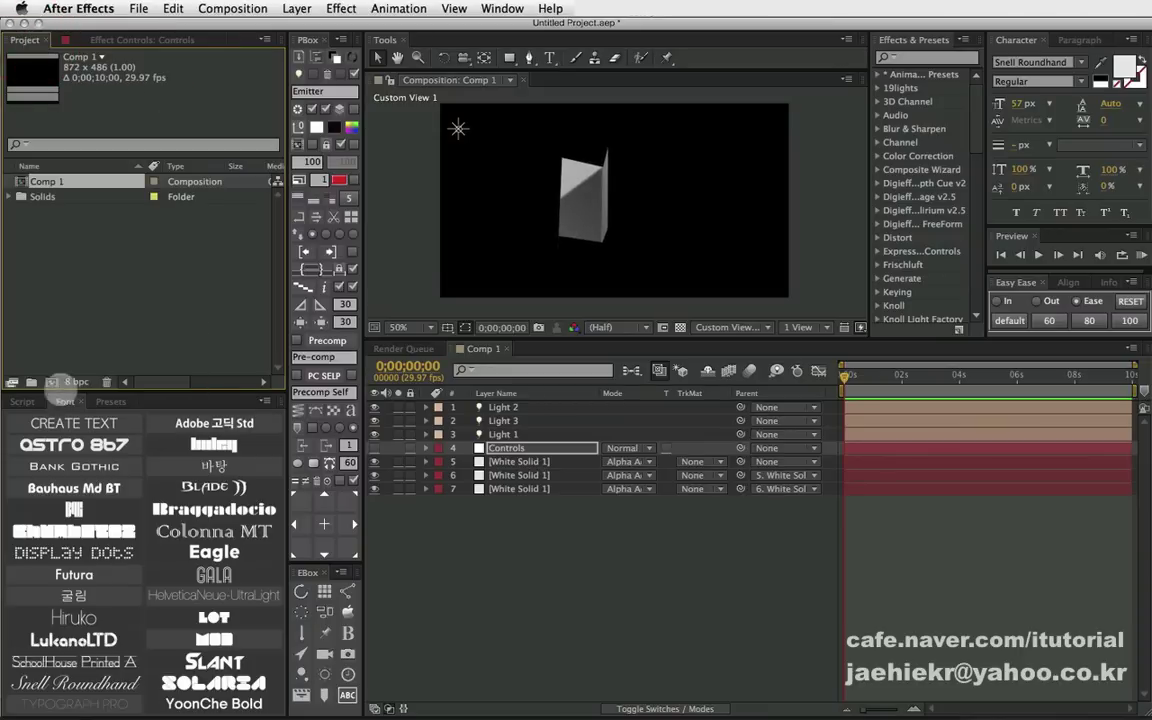
Step: Make new composition Comp 2 and add a white 200 × 350 px solid, White Solid 2
left_click(50, 381)
left_click(735, 477)
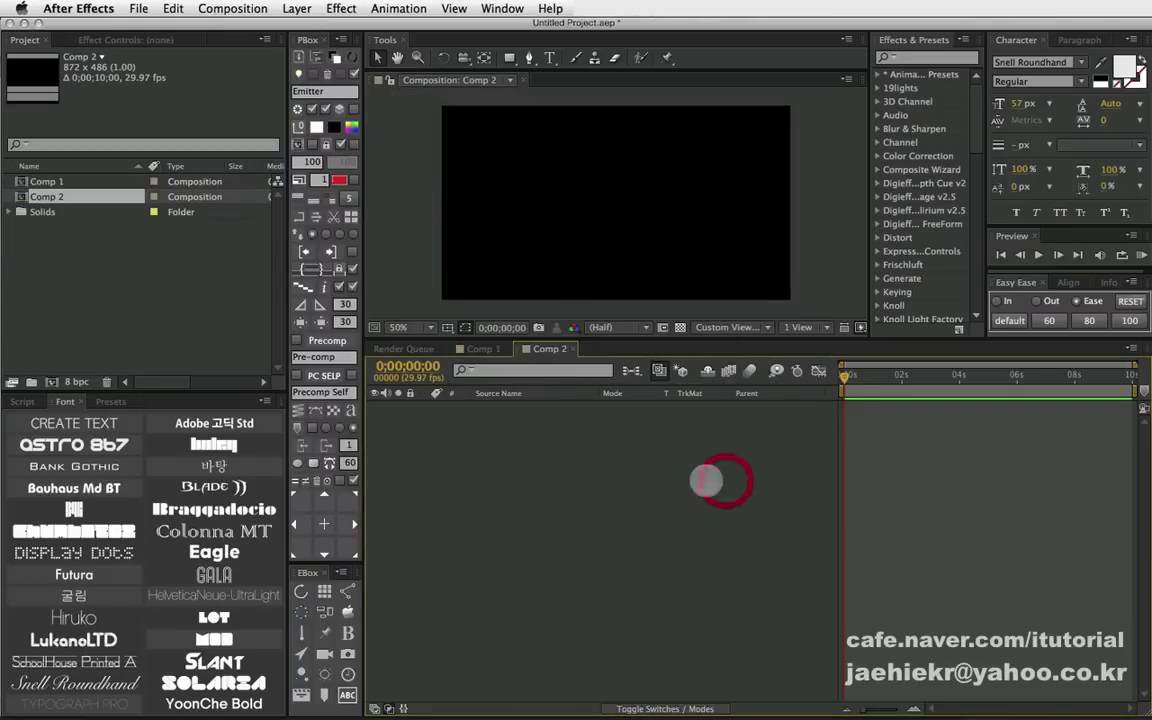
left_click(297, 8)
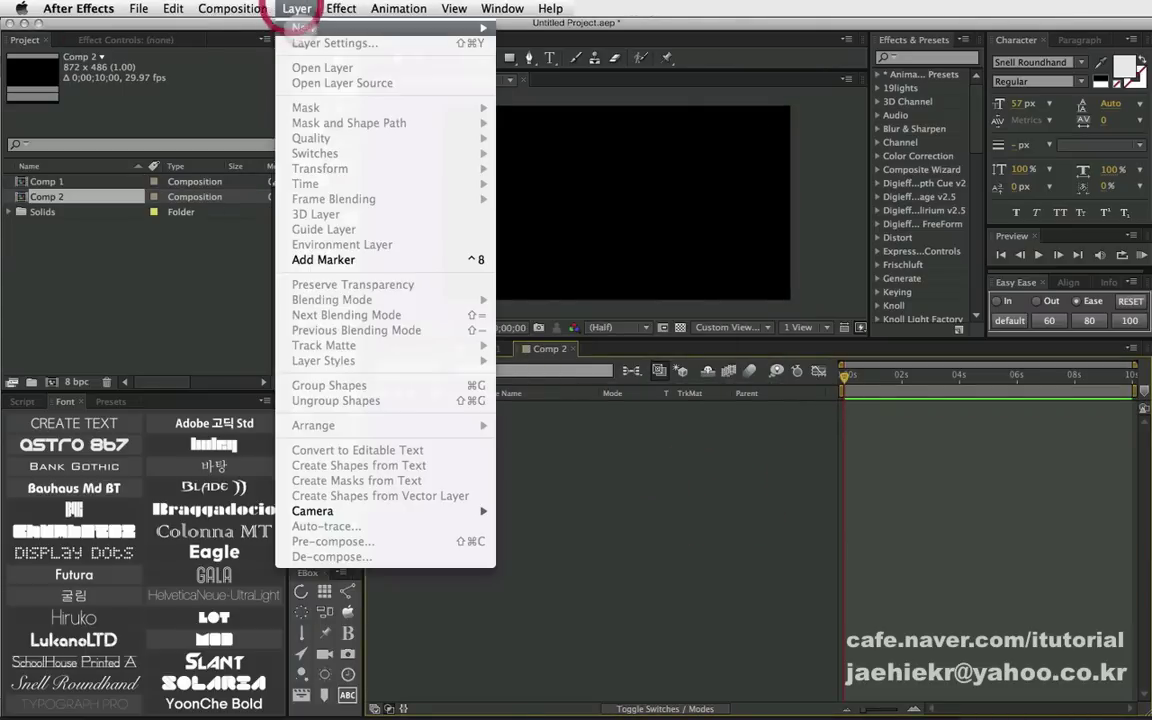
mouse_move(320, 31)
left_click(580, 49)
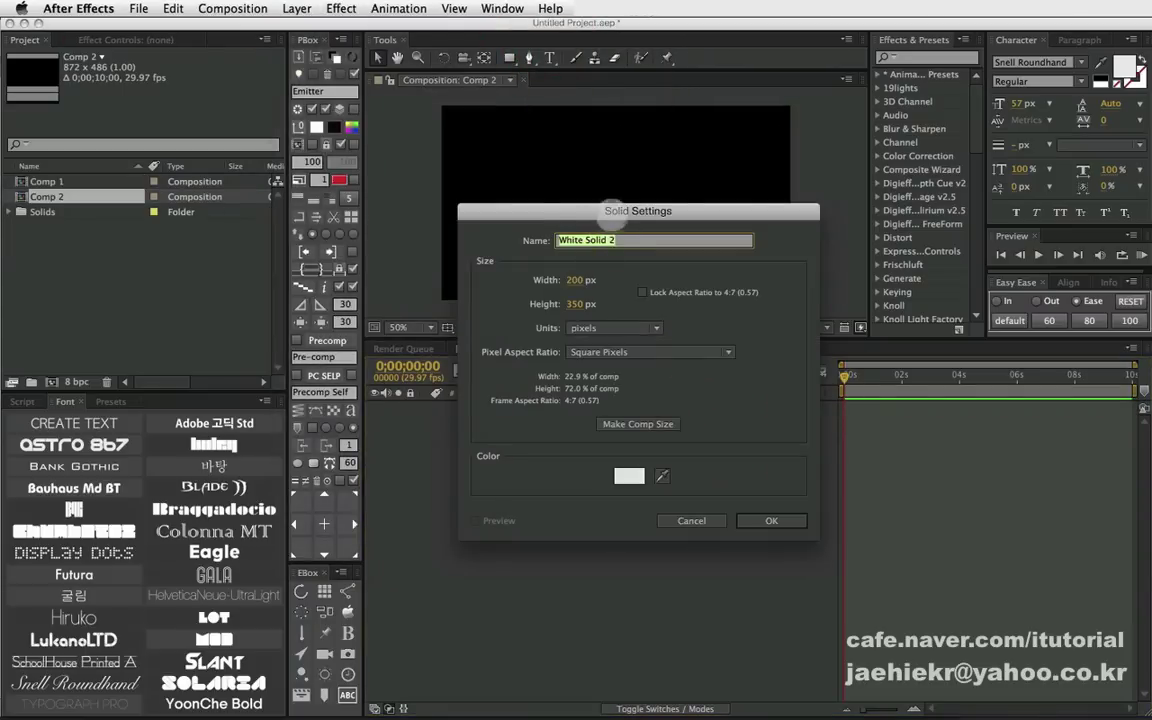
left_click_drag(612, 211, 606, 241)
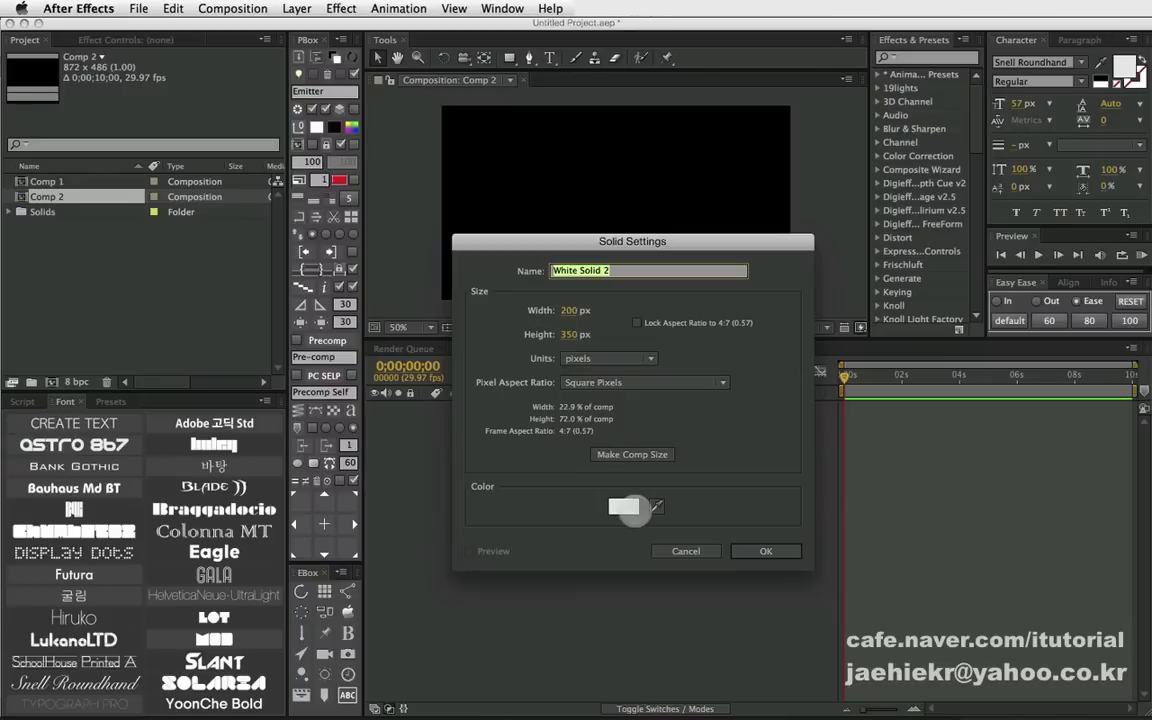
left_click(766, 551)
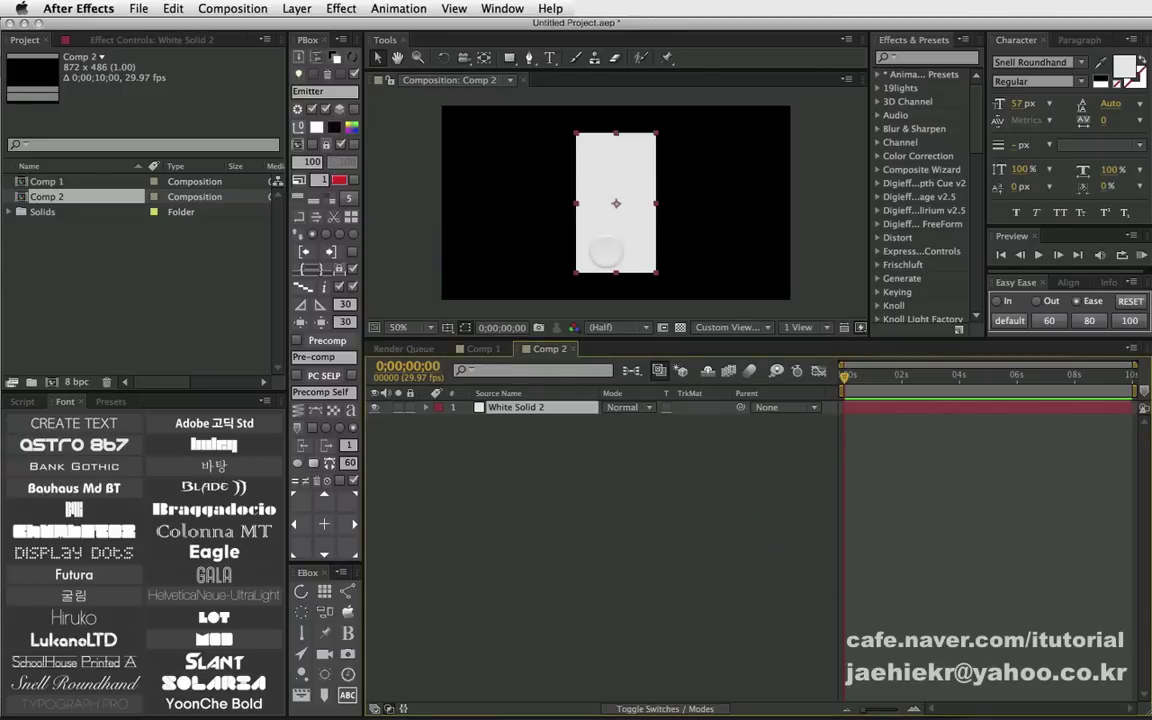
left_click(510, 437)
left_click(505, 408)
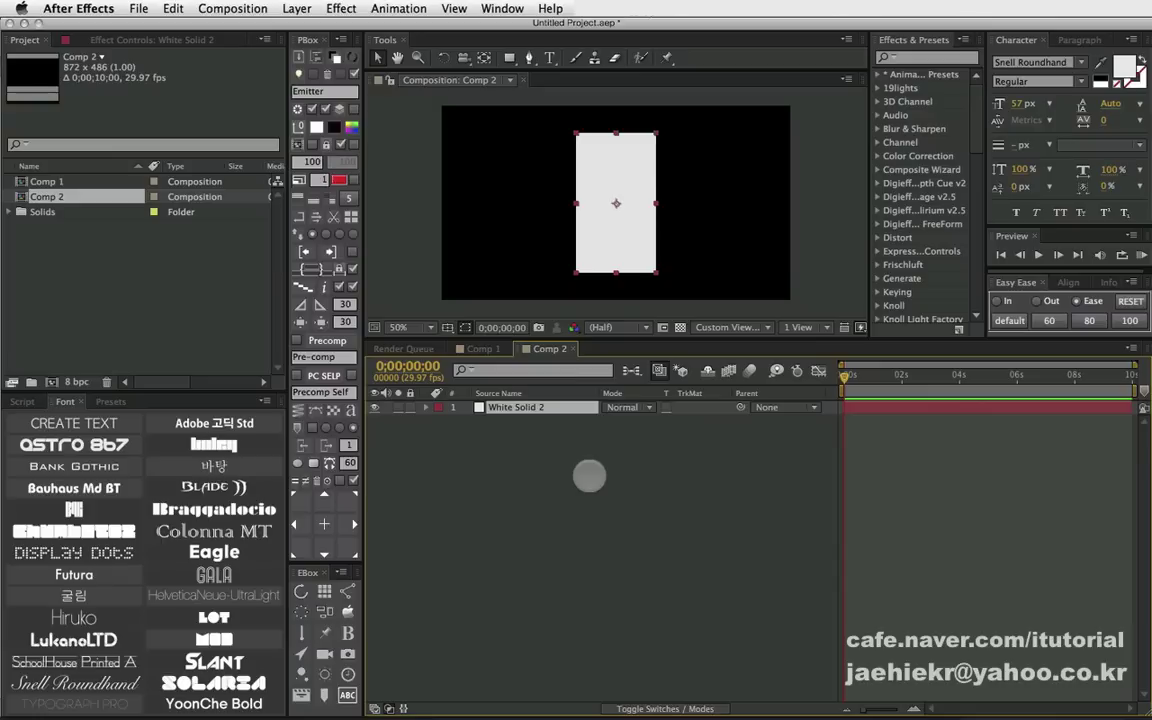
Step: Duplicate the white solid to get three identical solid layers
key("ctrl+d")
key("ctrl+d")
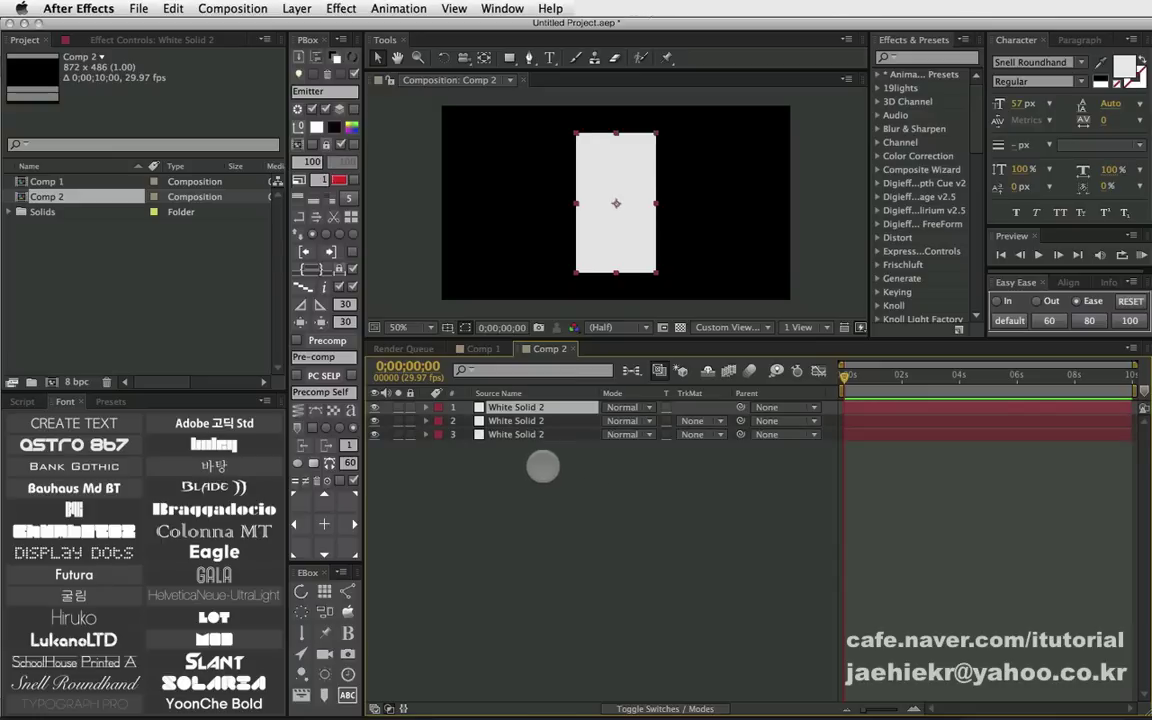
left_click(545, 466)
left_click_drag(552, 466, 490, 381)
left_click(560, 470)
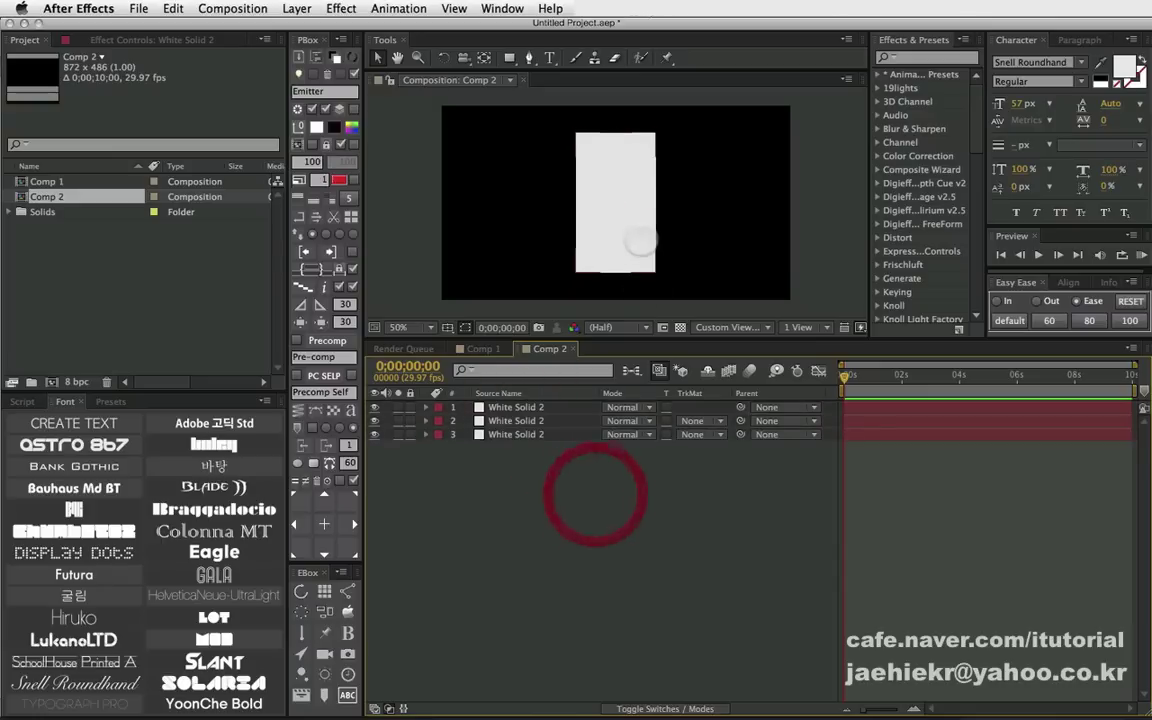
left_click_drag(615, 227, 643, 242)
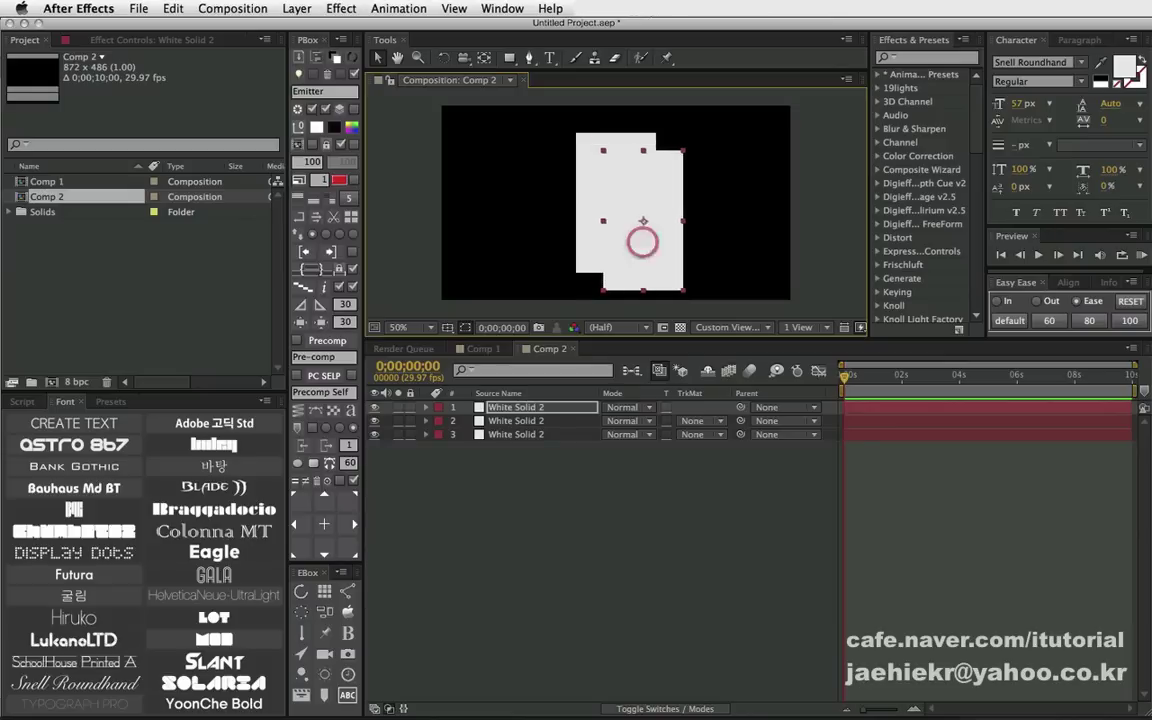
key("super+z")
Step: Spread the three solids along X edge to edge and move the row left to centre it
left_click_drag(571, 463, 527, 410)
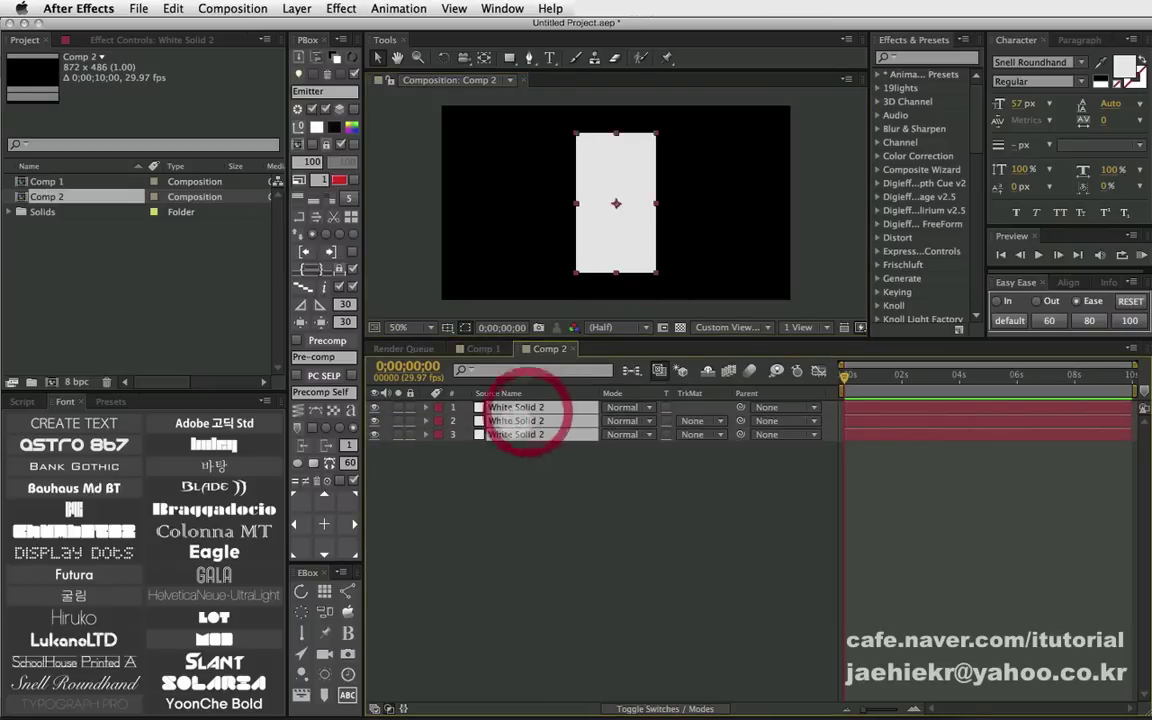
left_click(316, 410)
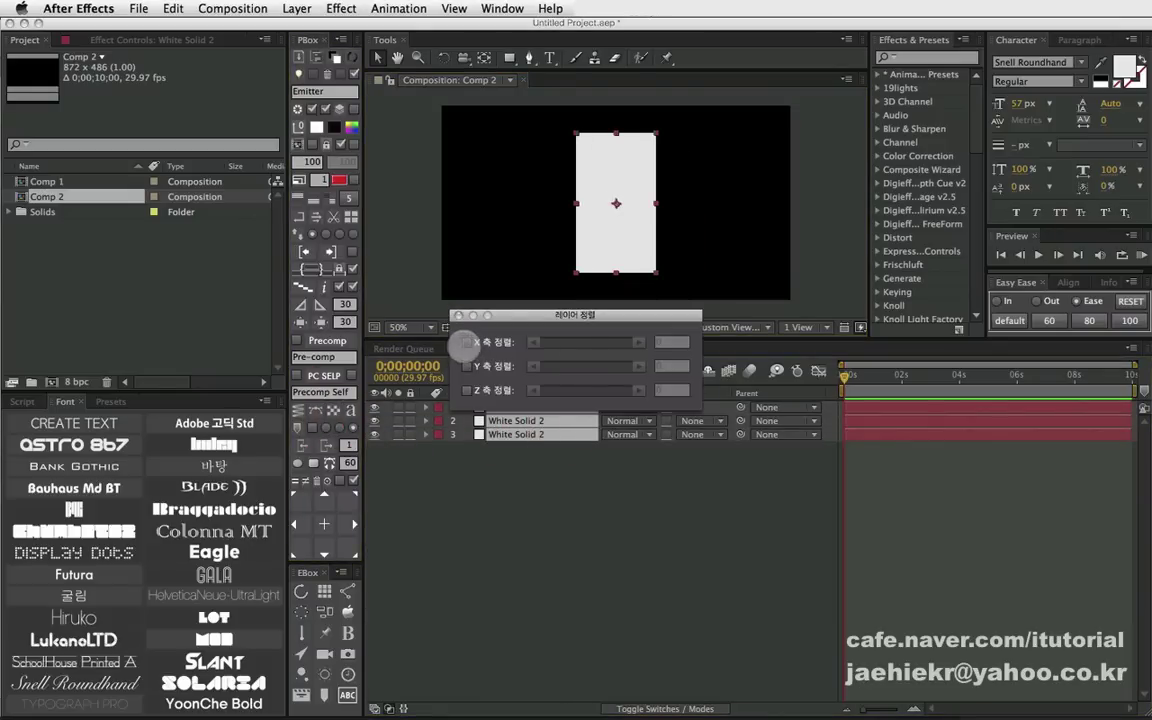
left_click(466, 342)
left_click(459, 315)
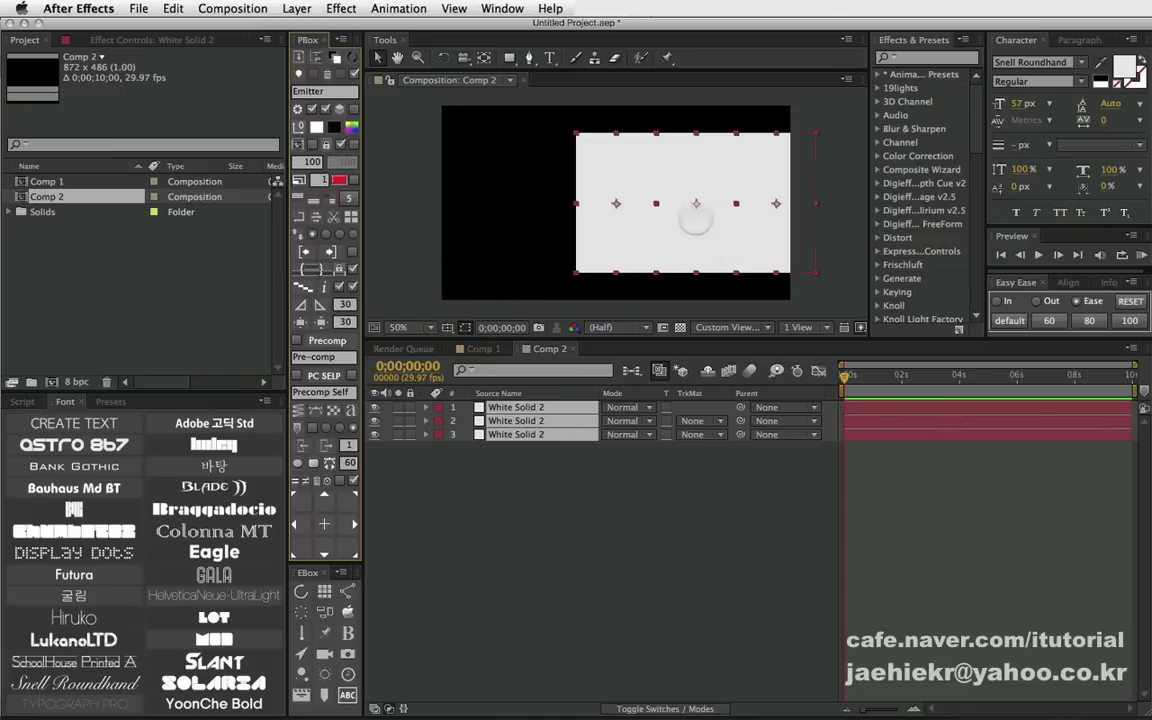
left_click_drag(695, 218, 620, 216)
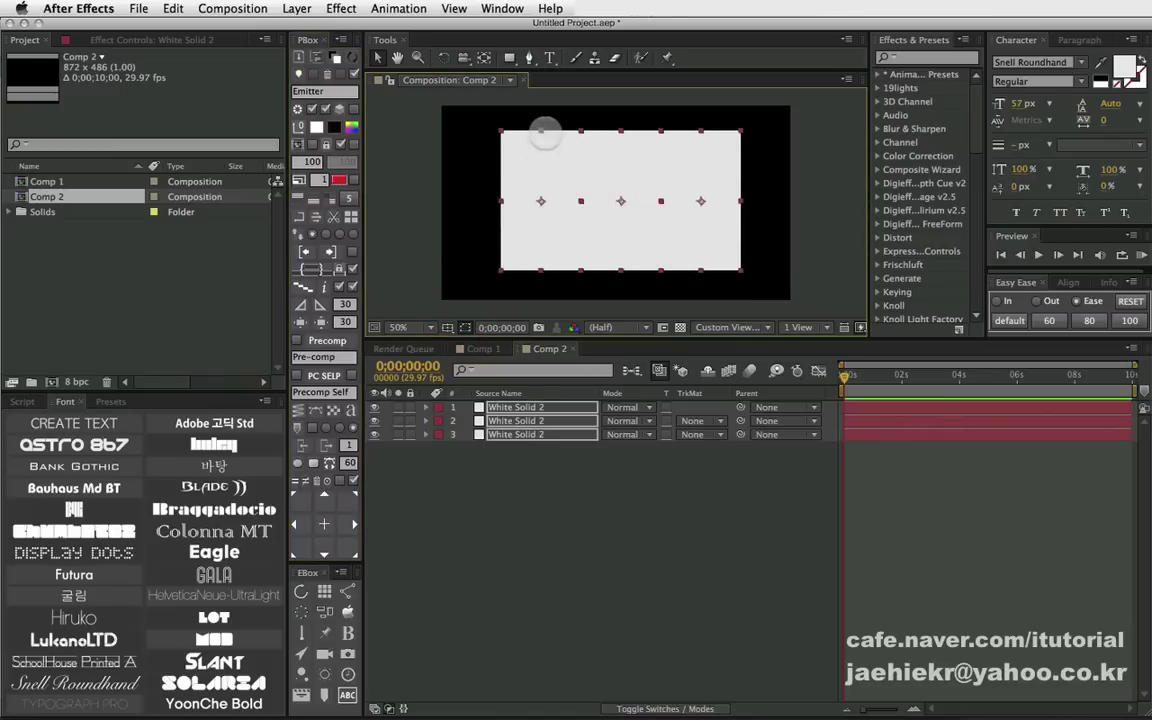
Step: Select the left, middle and right solids in turn to check each panel
left_click(546, 468)
left_click(515, 434)
left_click(530, 420)
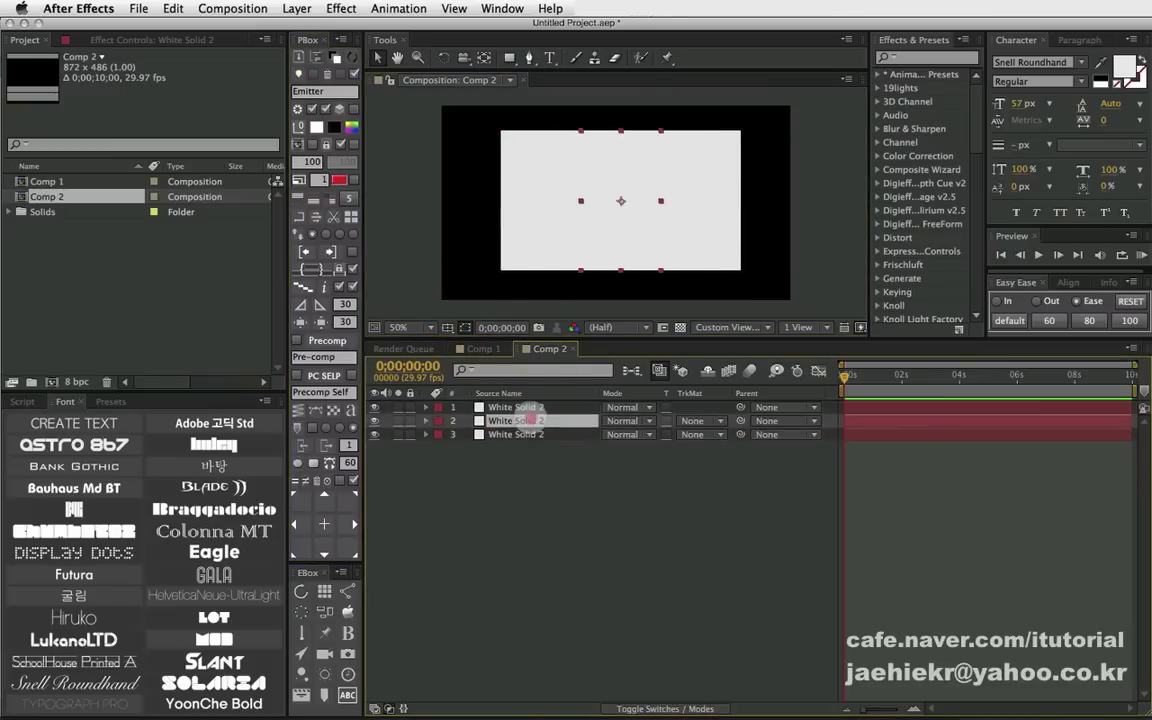
left_click(528, 435)
left_click(527, 407)
left_click(527, 420)
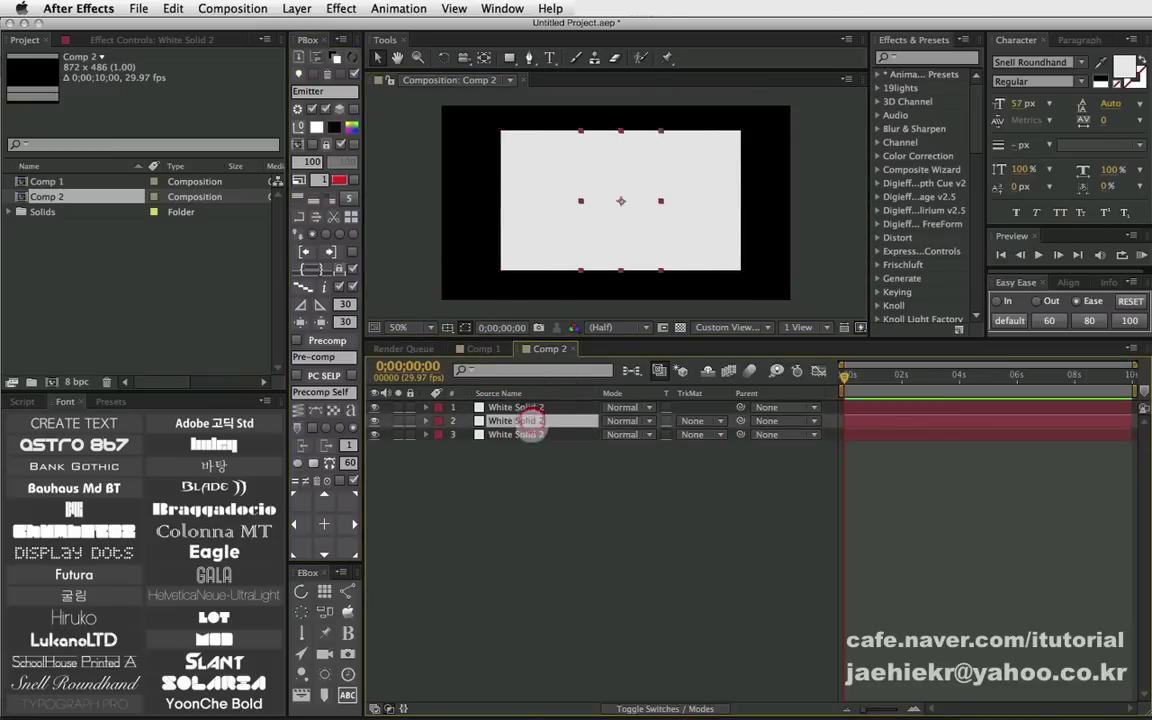
left_click(530, 435)
left_click(527, 407)
left_click(527, 420)
left_click(530, 435)
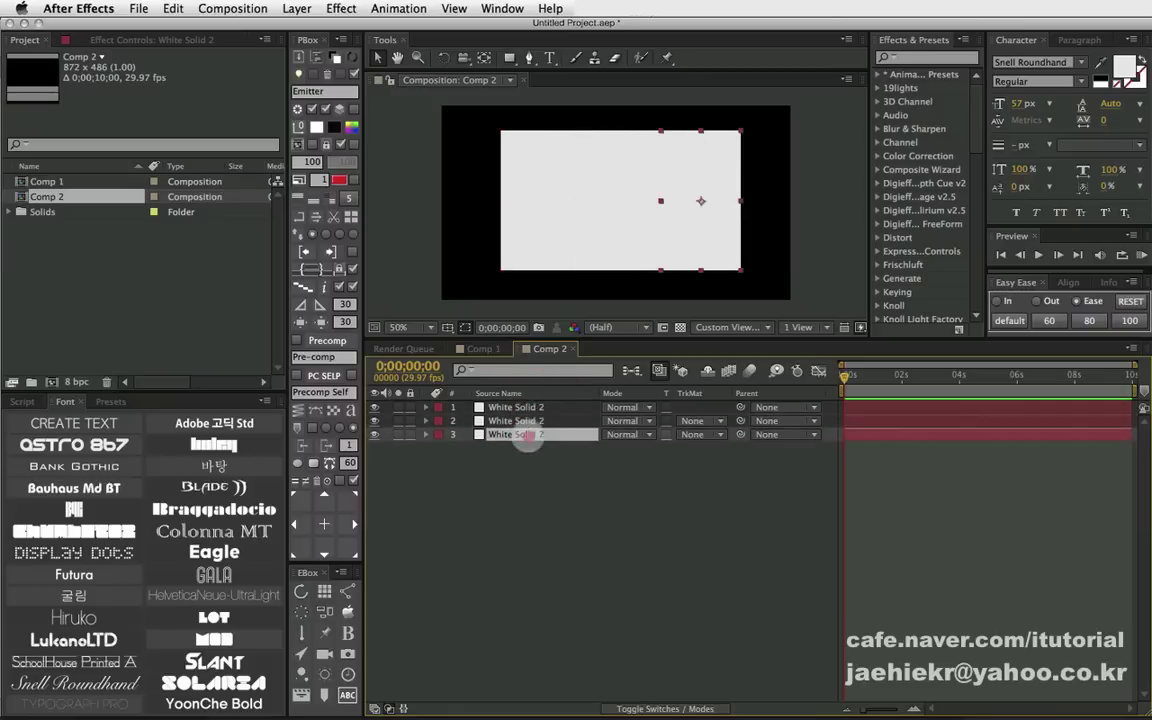
left_click(527, 408)
Step: Rename the three solid layers 11, 22 and 33
key("Return")
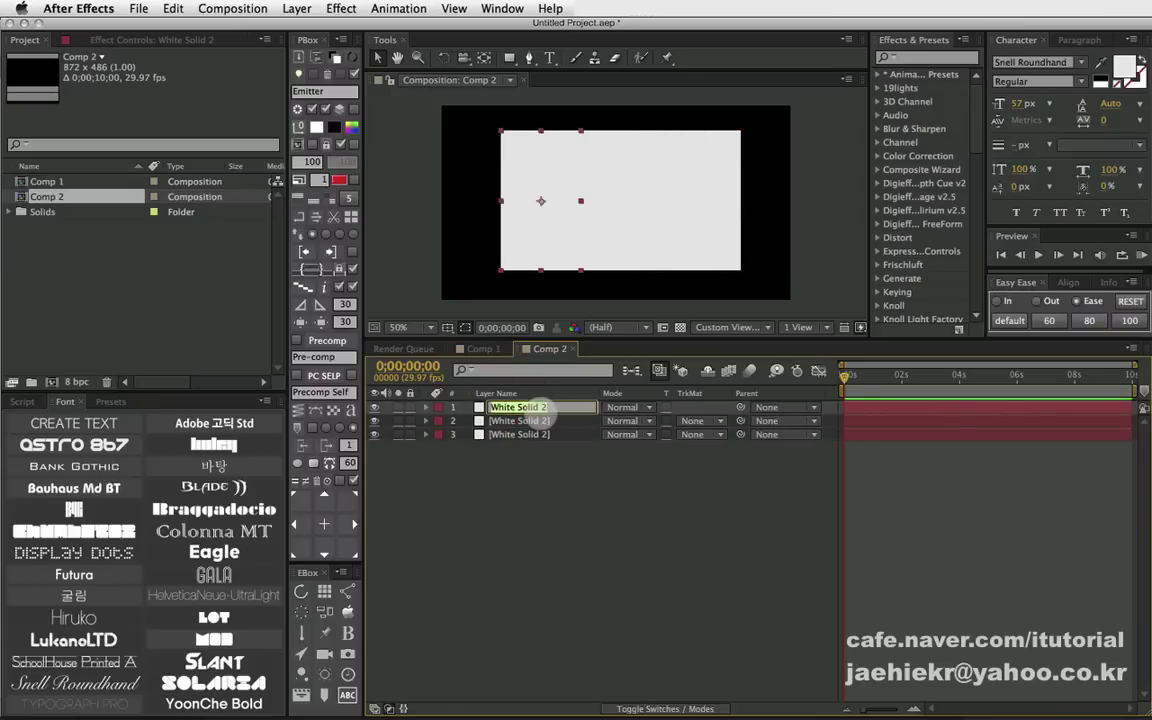
type("1")
key("Return")
left_click(520, 421)
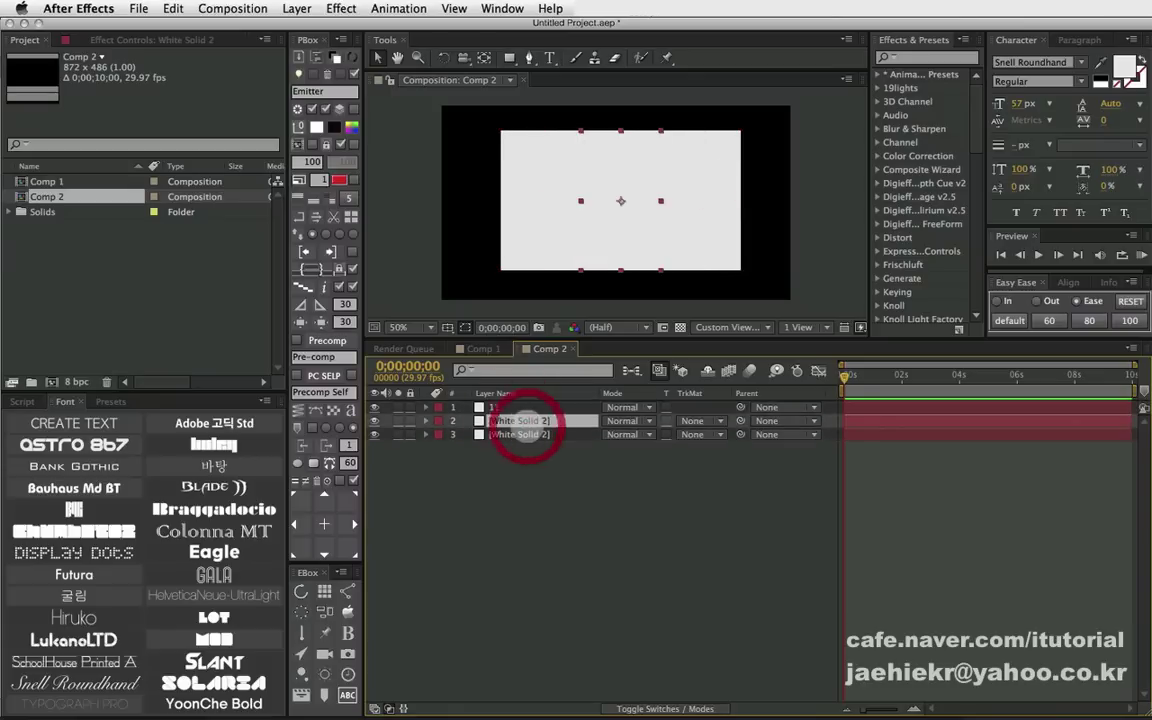
type("22")
left_click(526, 428)
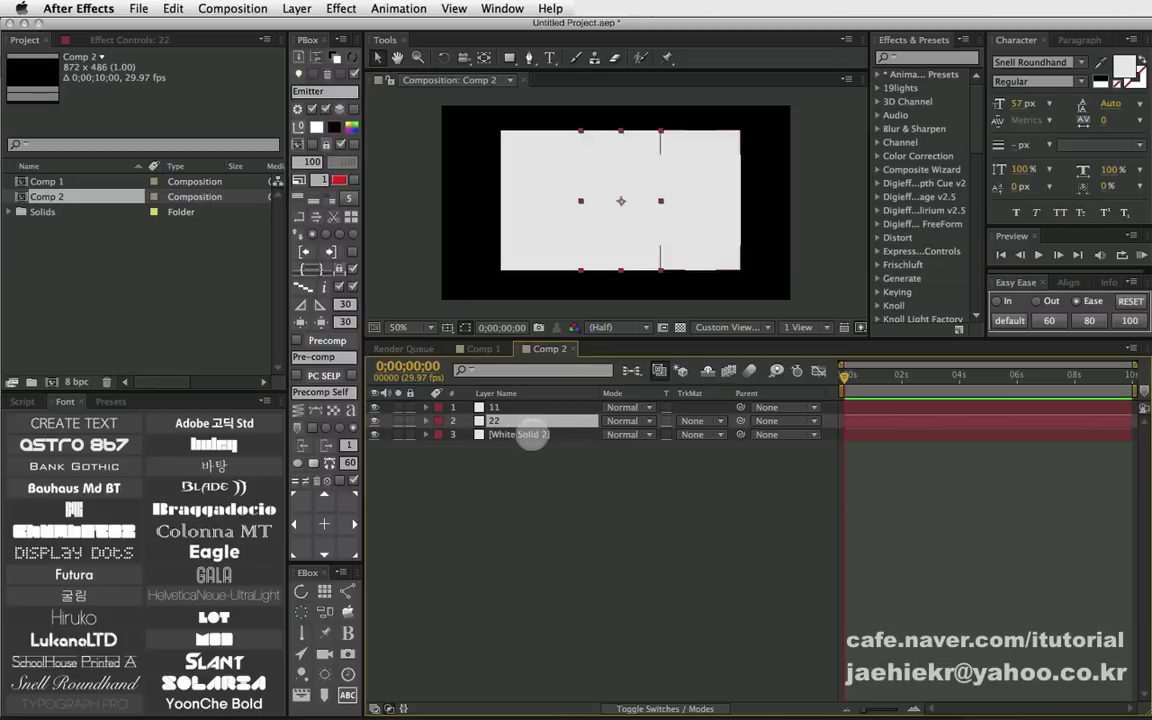
left_click(531, 435)
type("33")
left_click(531, 435)
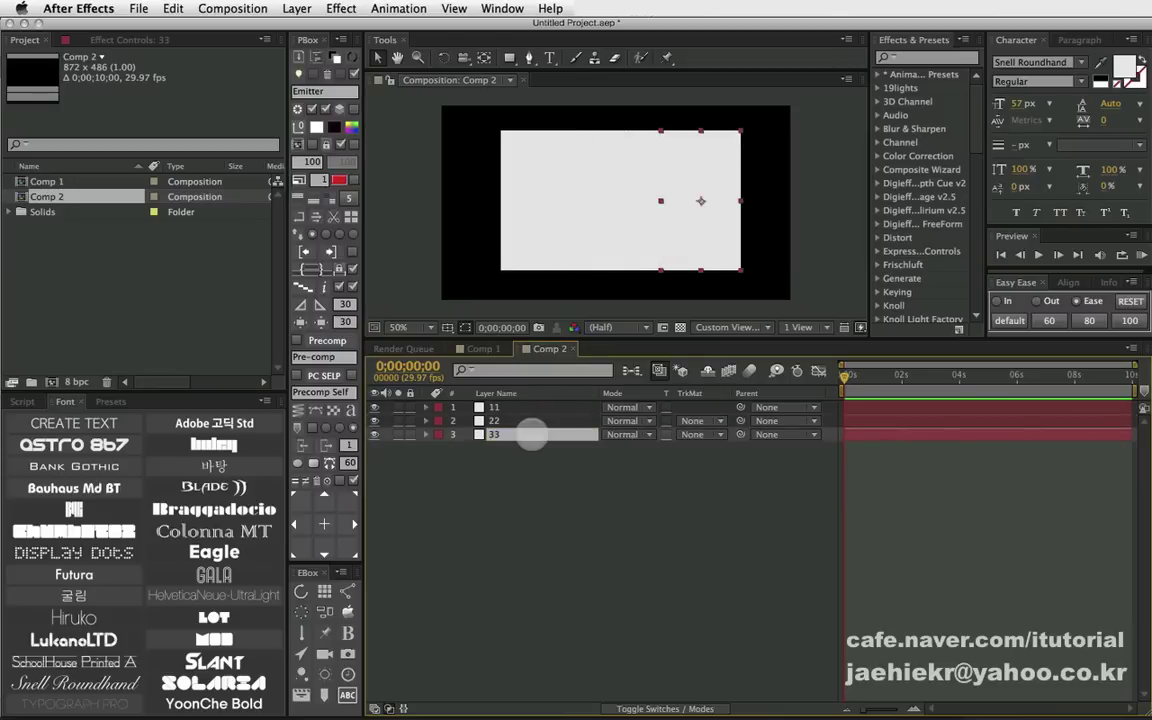
Step: Check panels 11, 22 and 33 sit side by side, then show the layer switch columns
left_click_drag(508, 472, 495, 408)
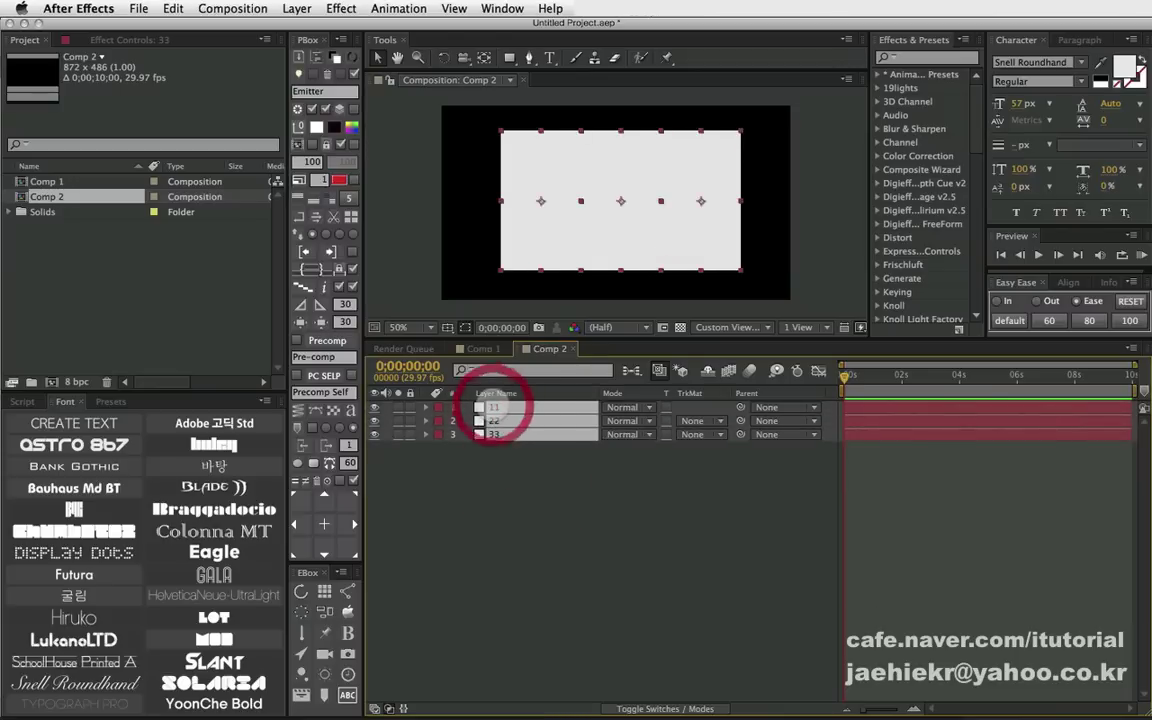
left_click(642, 207)
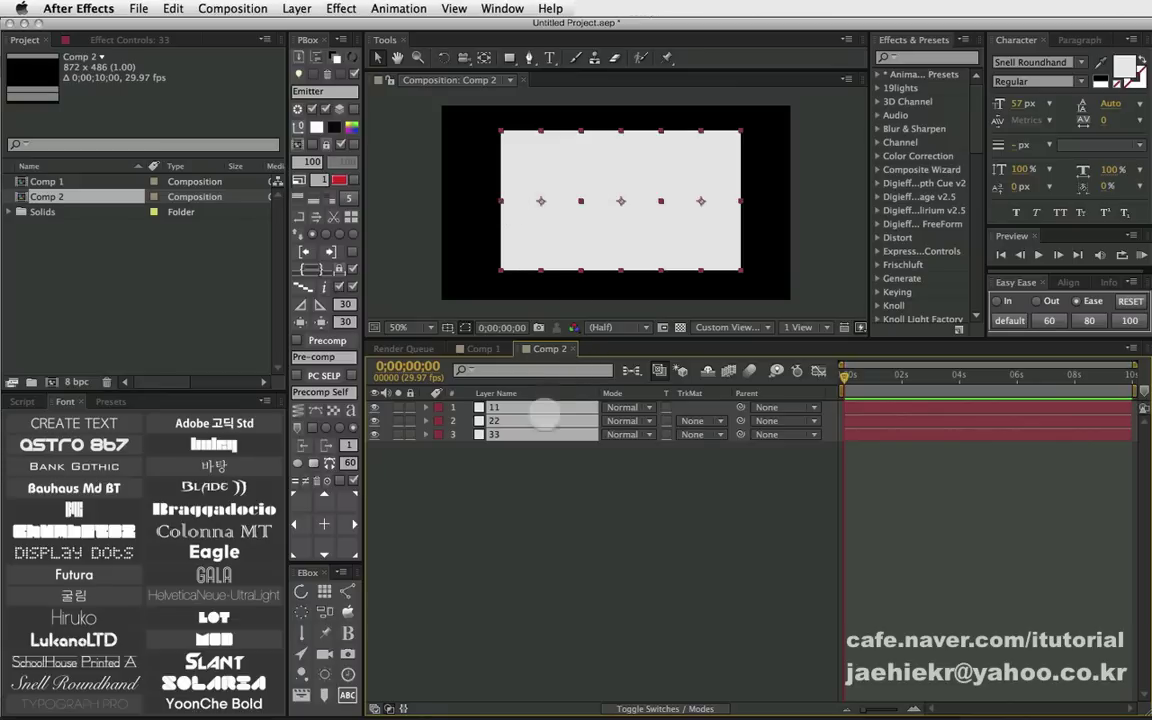
left_click(309, 524)
left_click(509, 501)
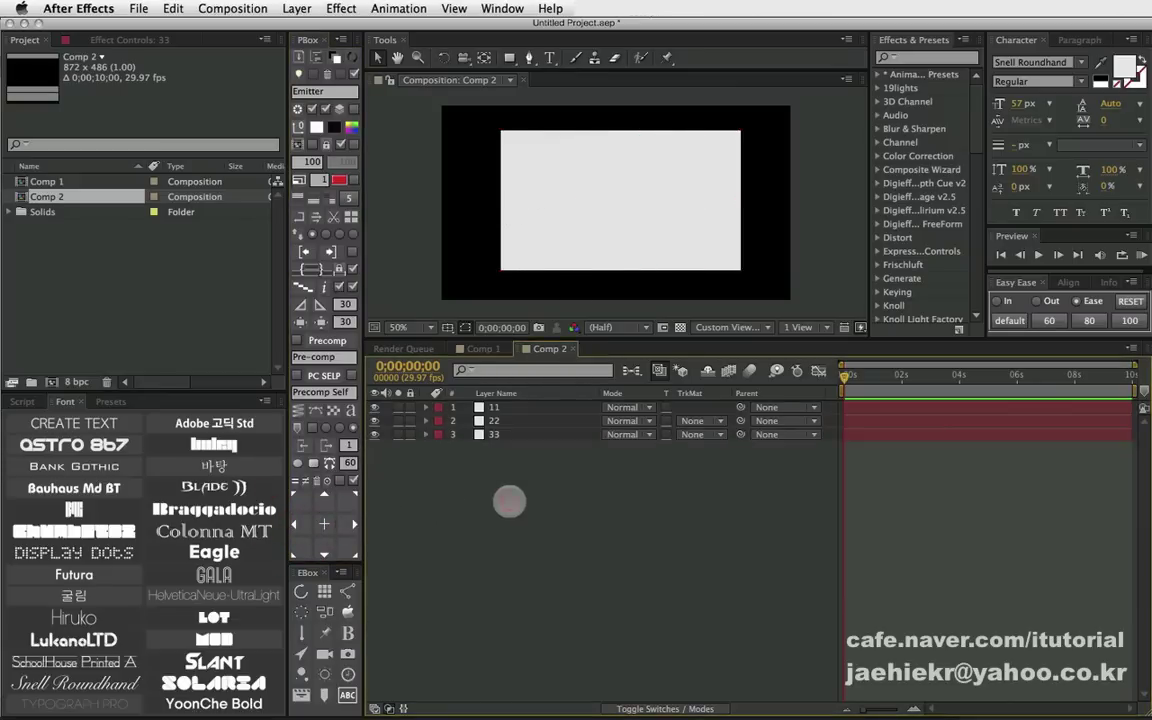
left_click(527, 220)
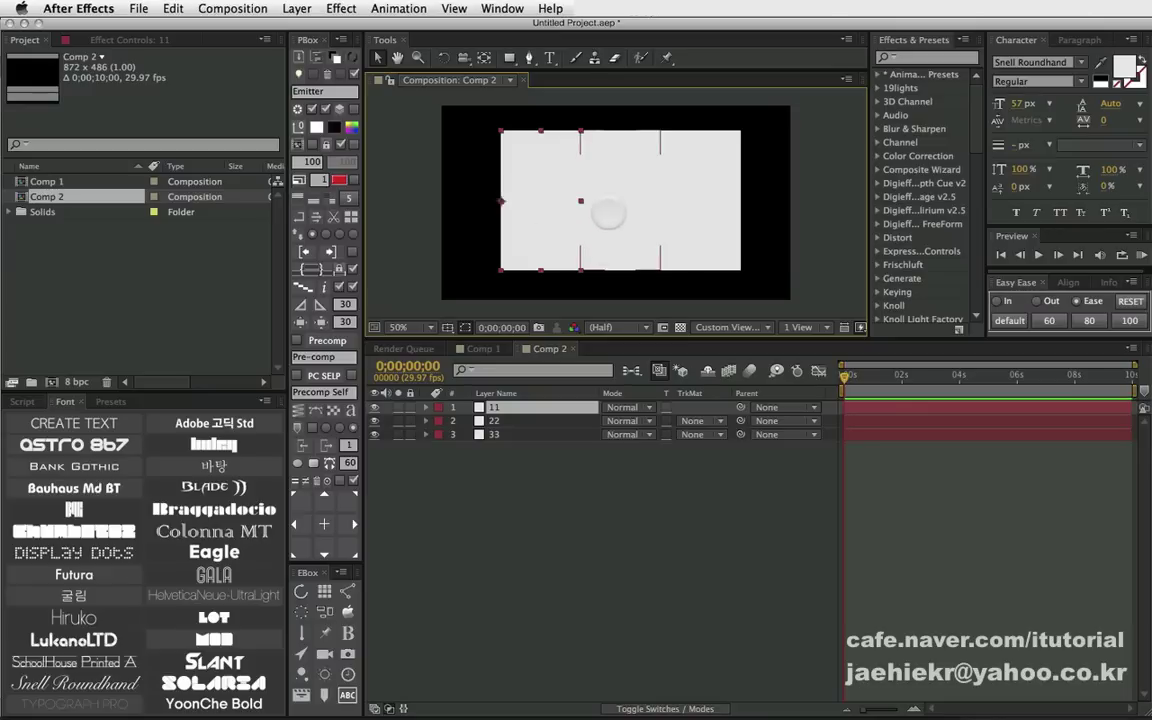
left_click(597, 210)
left_click(690, 200)
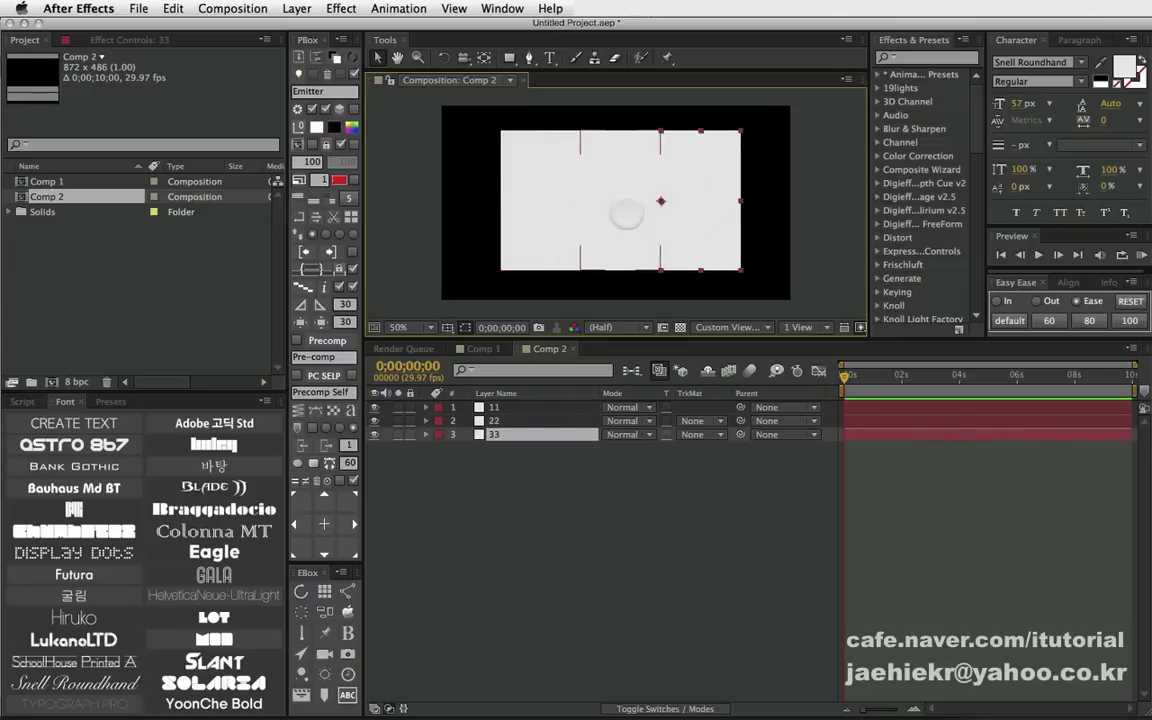
left_click(545, 207)
left_click(518, 480)
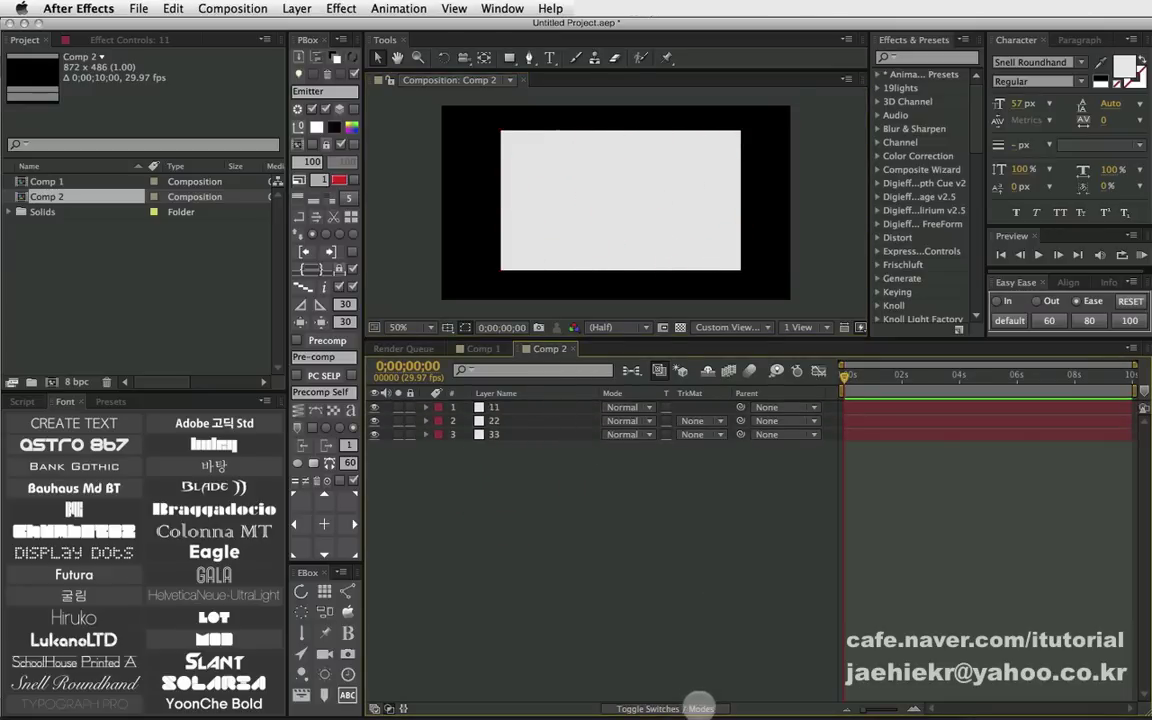
left_click(699, 708)
Step: Turn layers 11, 22 and 33 into 3D layers and orbit Custom View 1 to an angle
left_click_drag(692, 435, 691, 407)
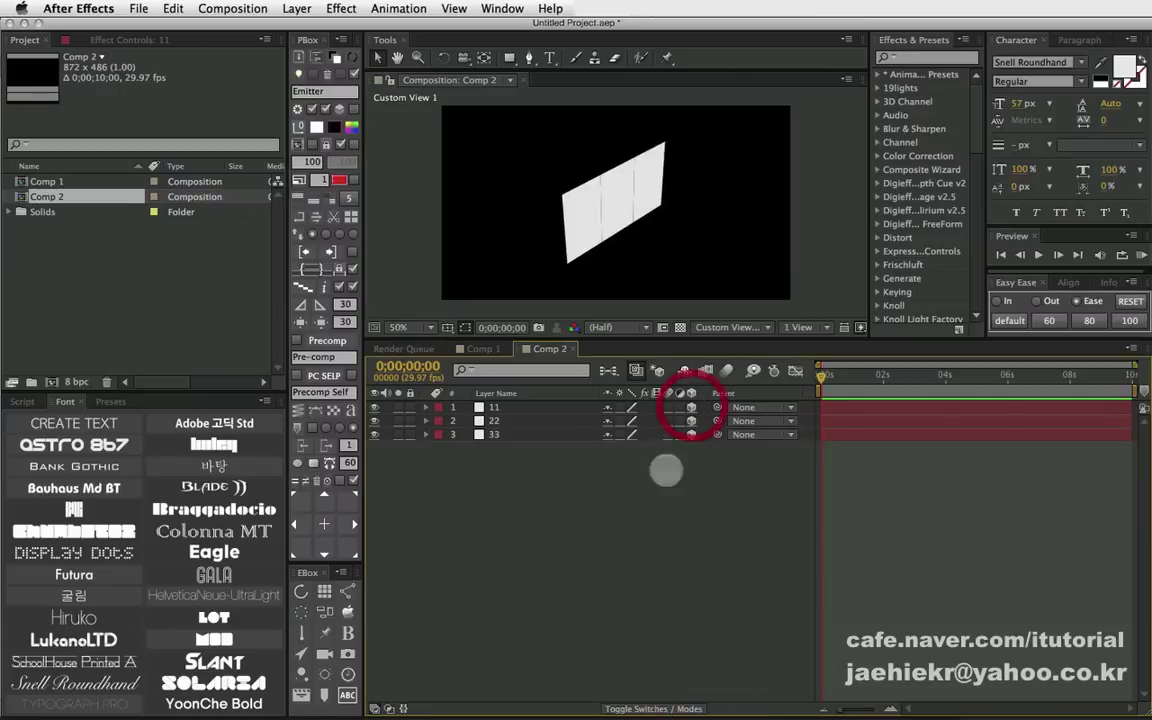
left_click(583, 480)
left_click(730, 327)
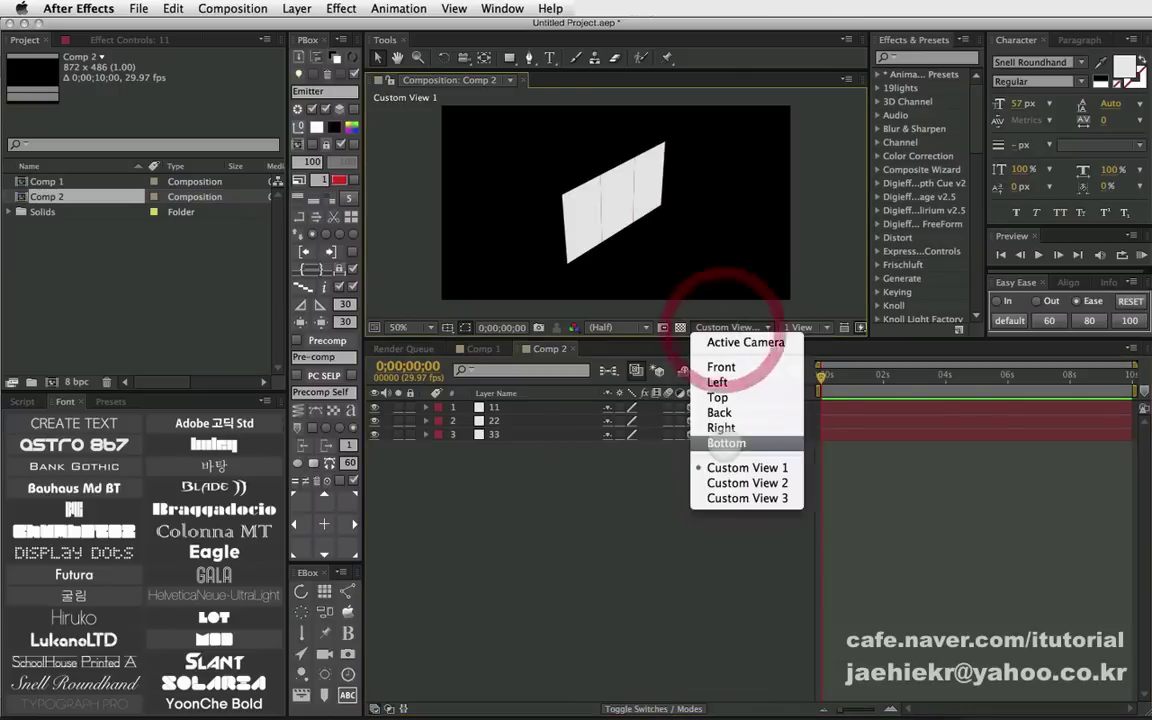
left_click(617, 483)
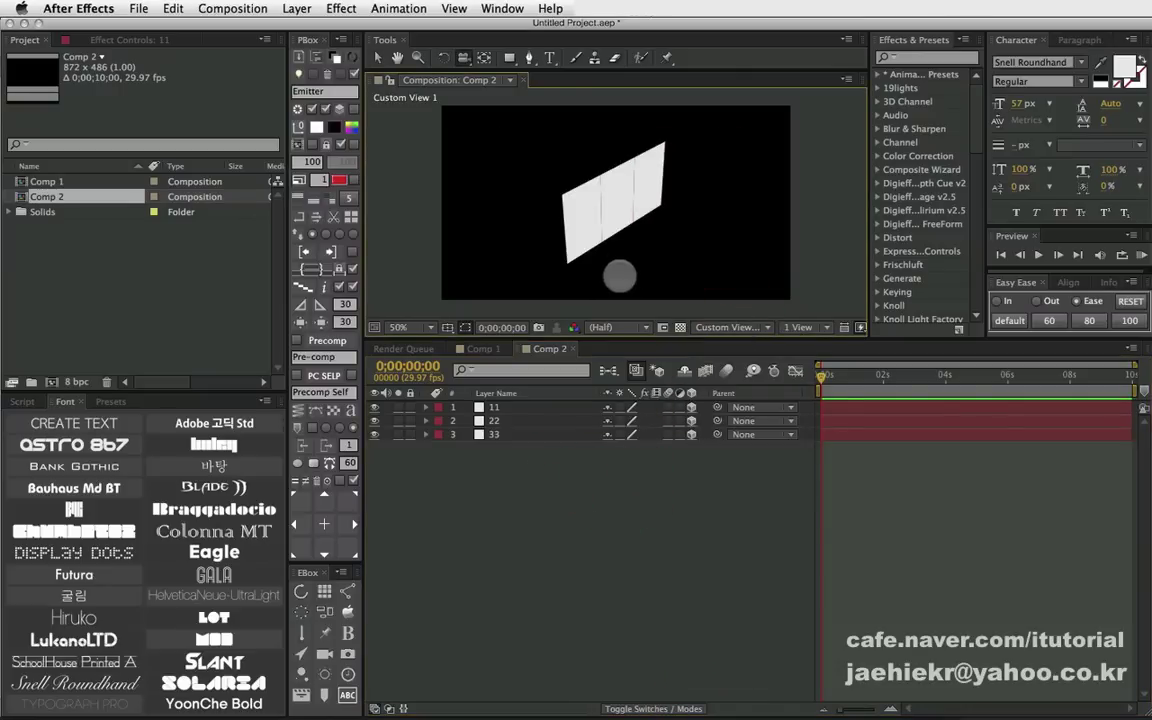
left_click_drag(617, 251, 603, 240)
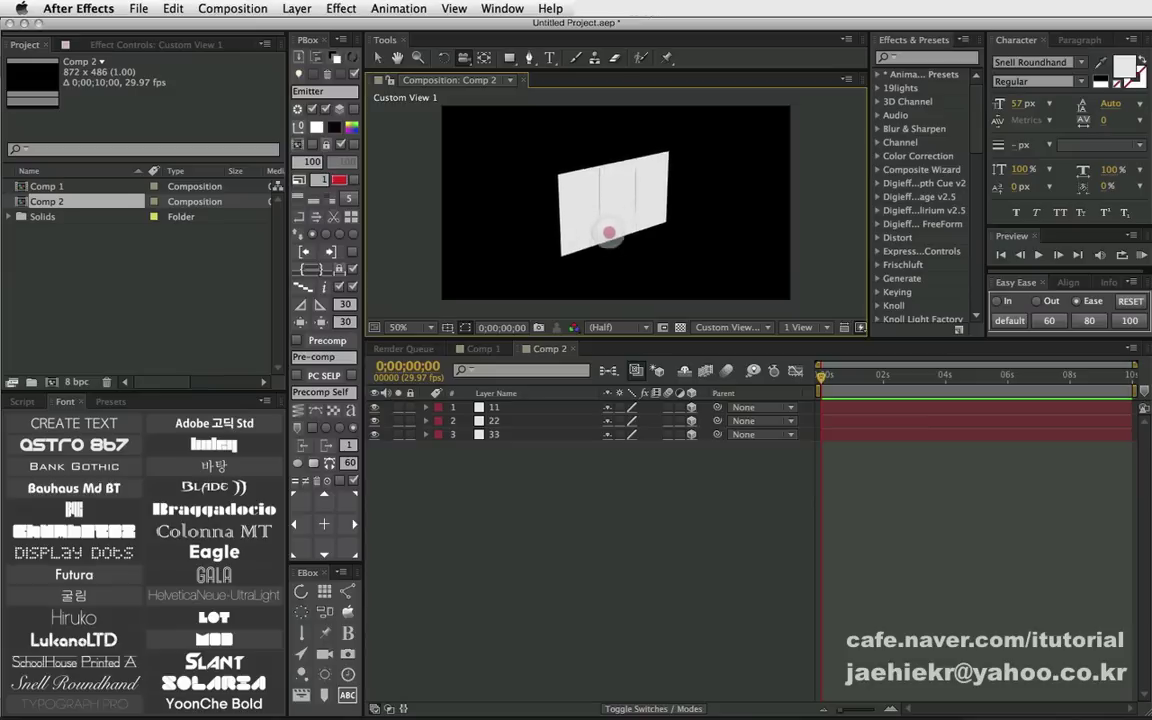
left_click(510, 470)
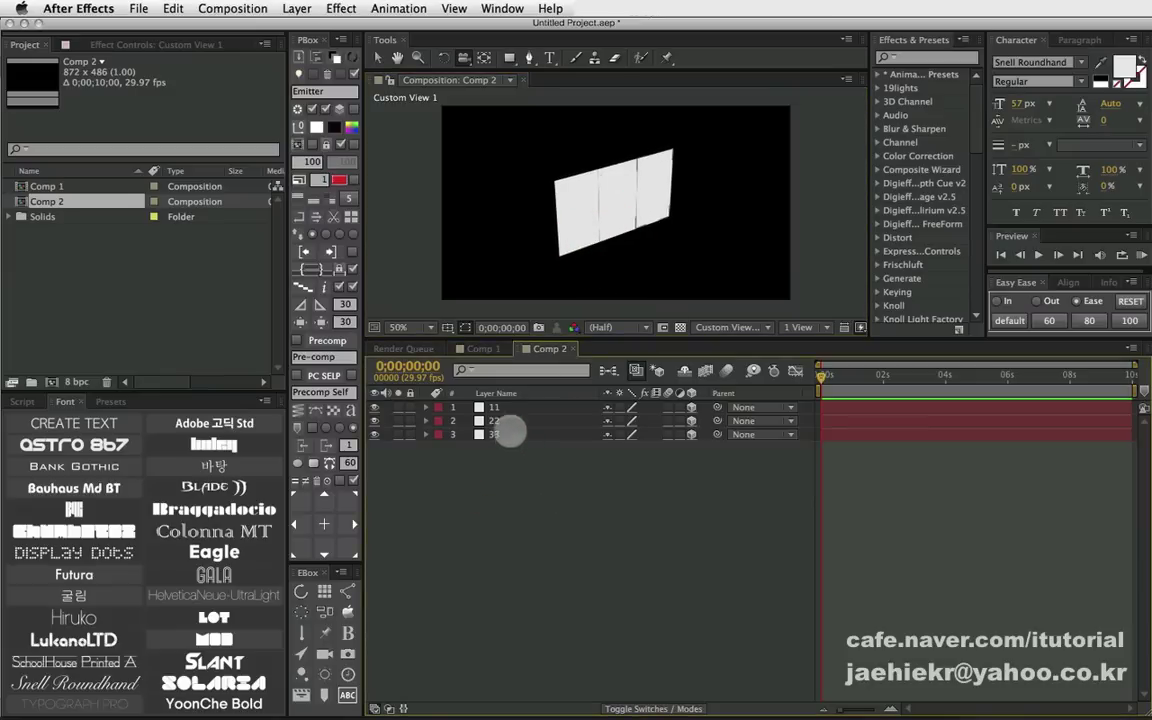
Step: Select panels 11, 22 and 33 in the viewer to check each one's place in 3D
left_click(503, 406)
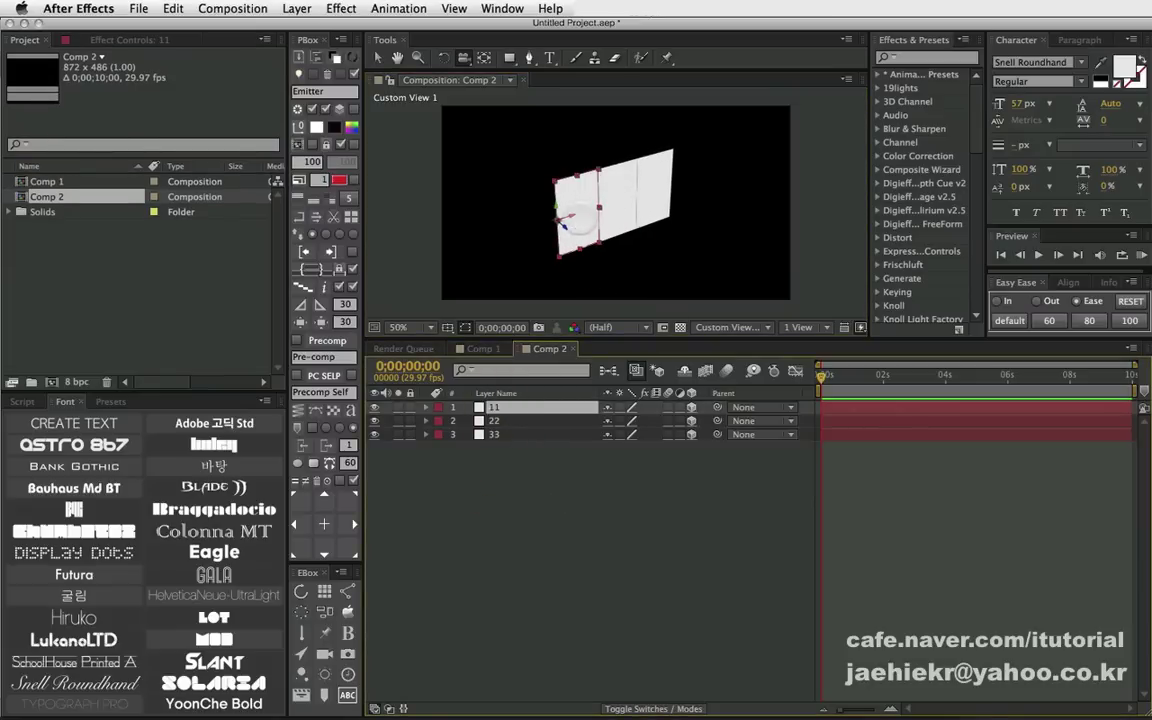
left_click(600, 215)
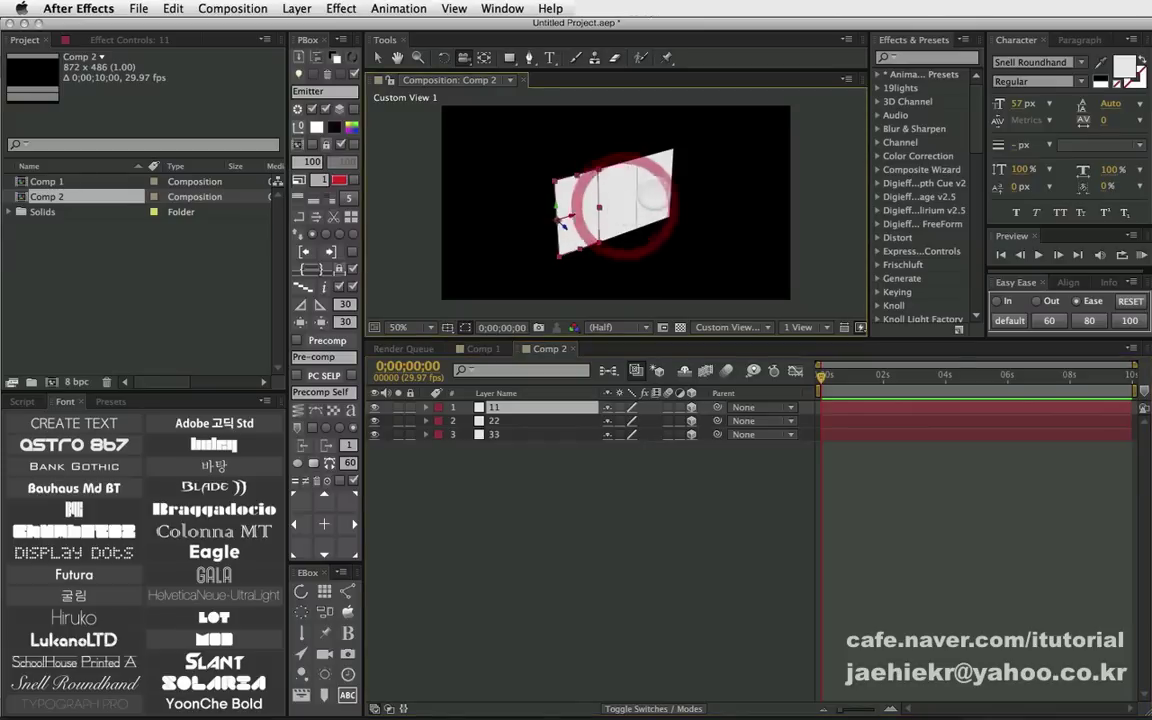
left_click(650, 190)
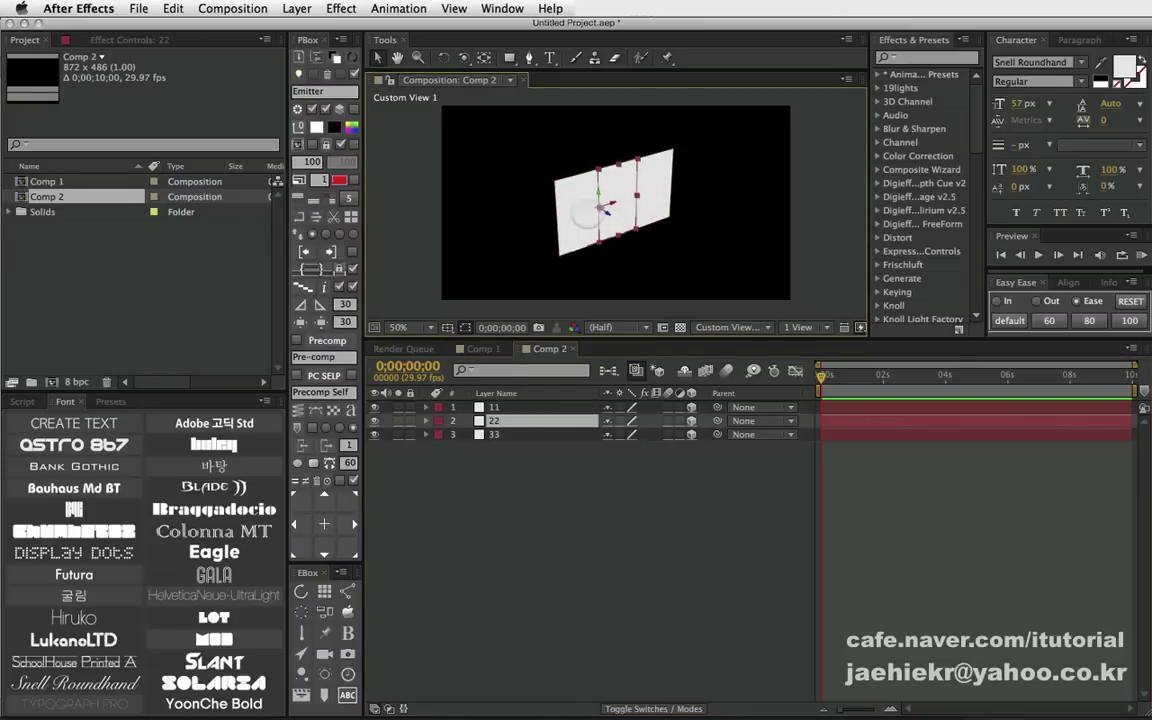
left_click(588, 212)
left_click(598, 199)
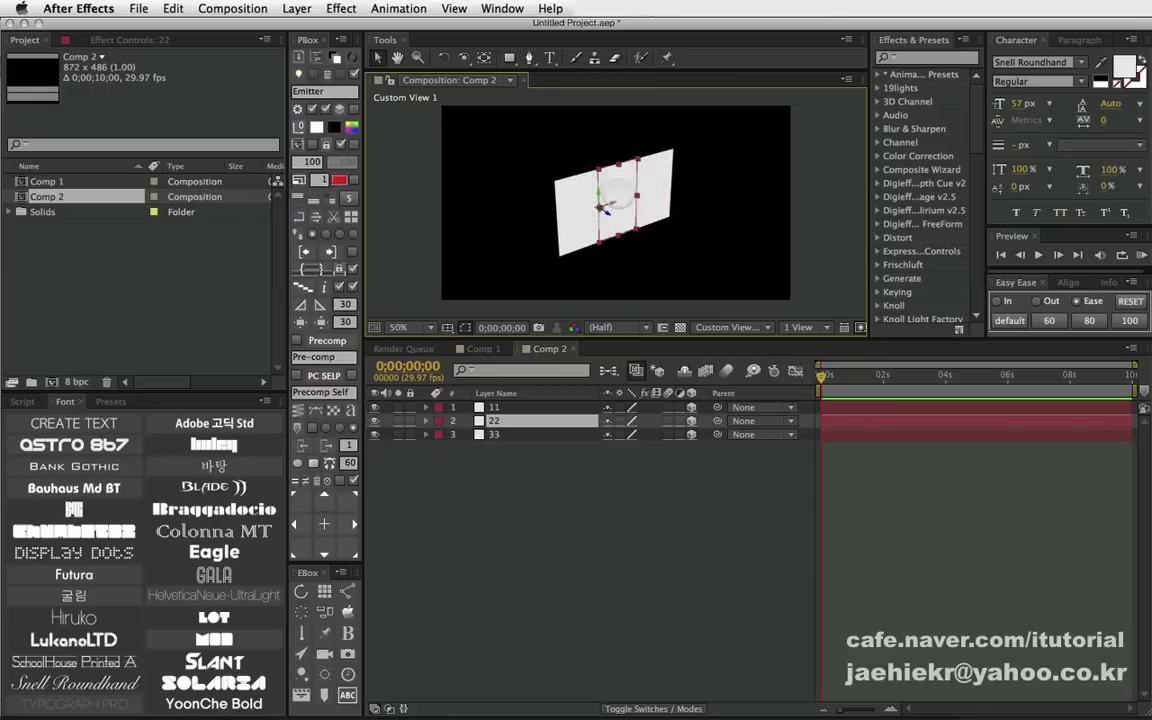
left_click(652, 192)
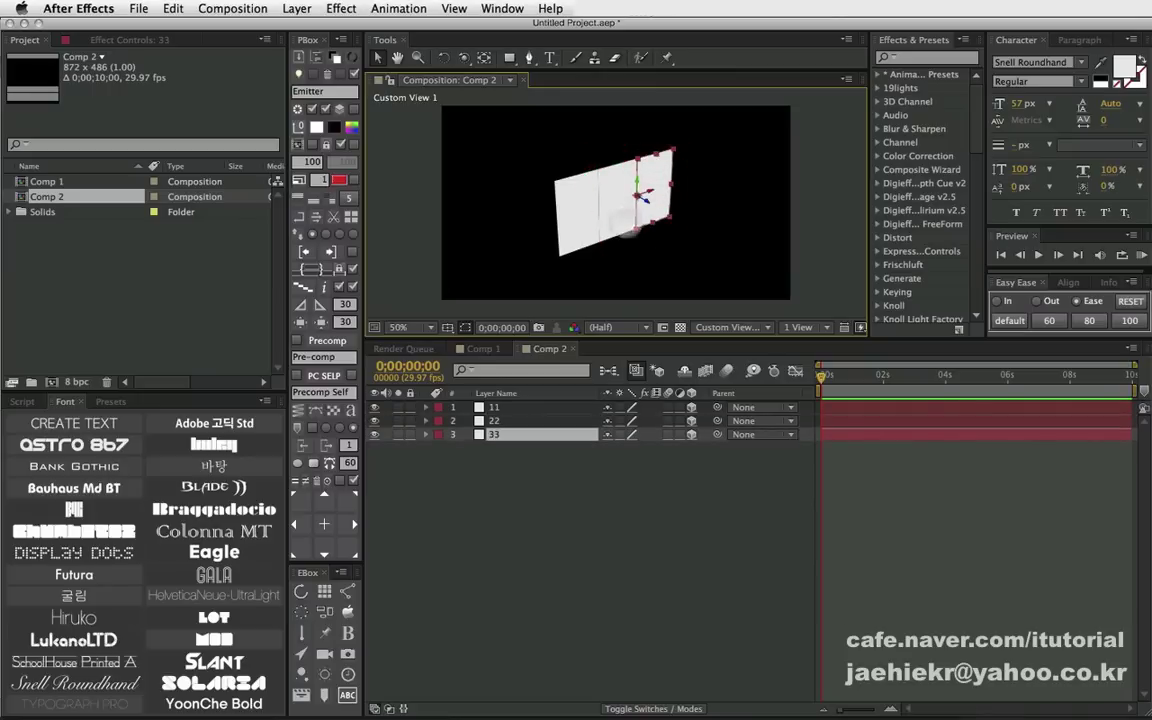
left_click(560, 200)
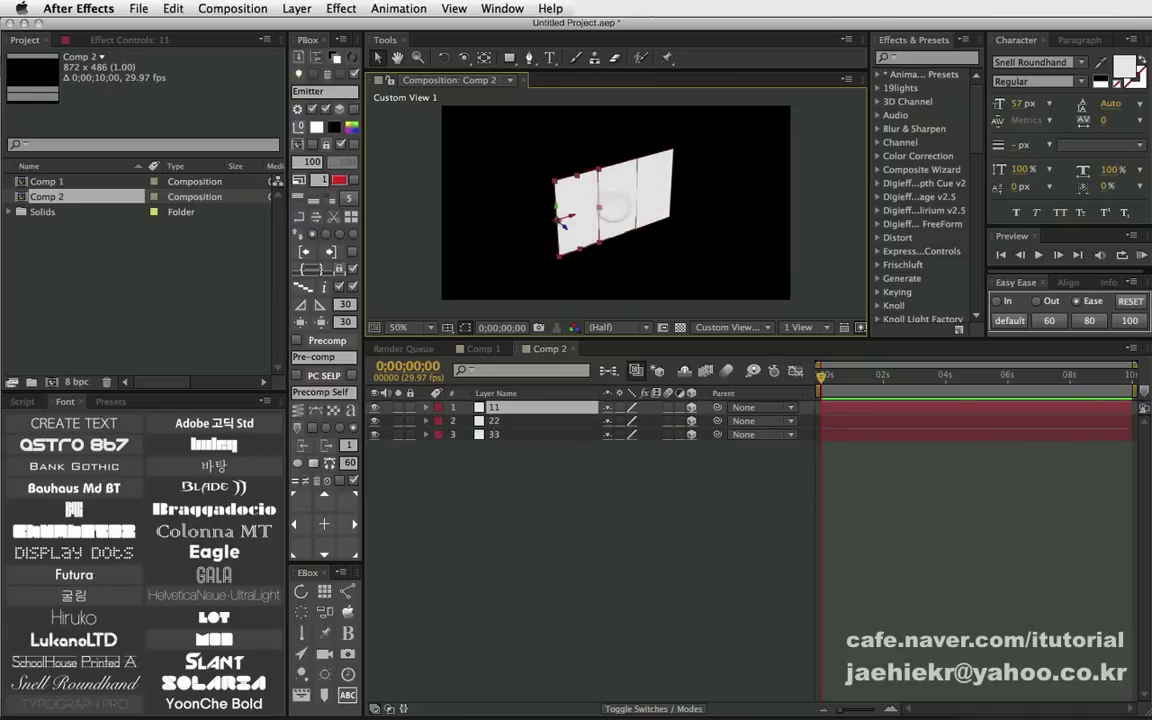
left_click(604, 206)
left_click(650, 201)
left_click(617, 201)
left_click(580, 206)
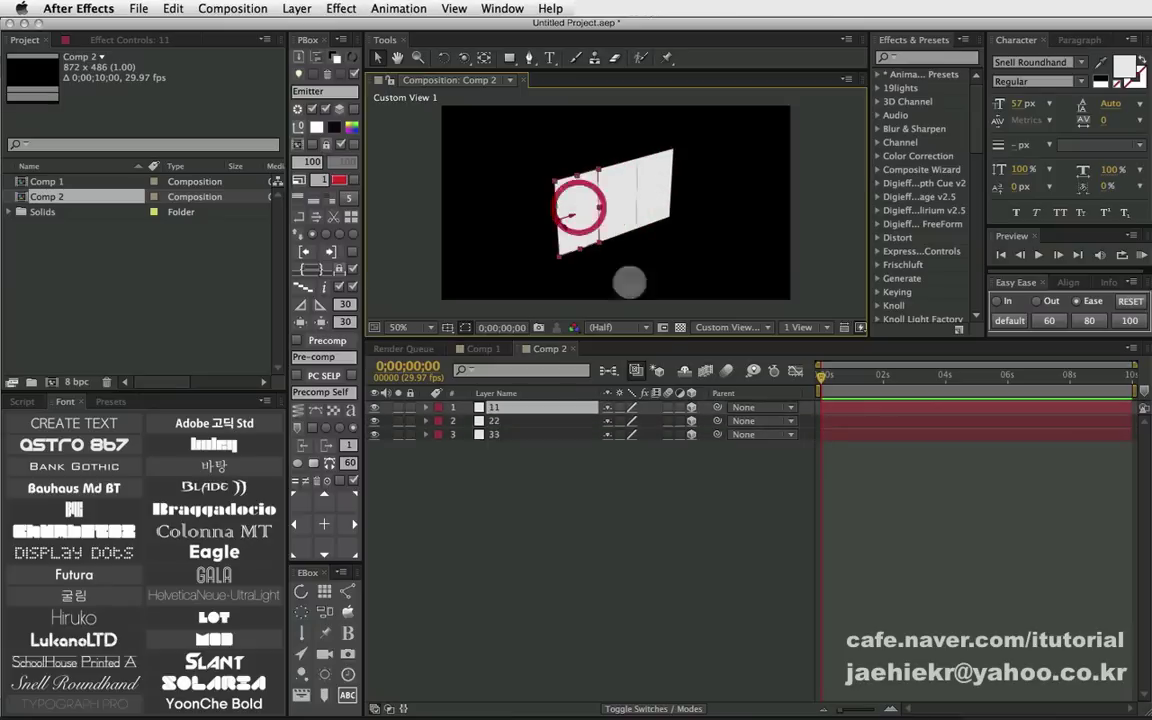
left_click(578, 485)
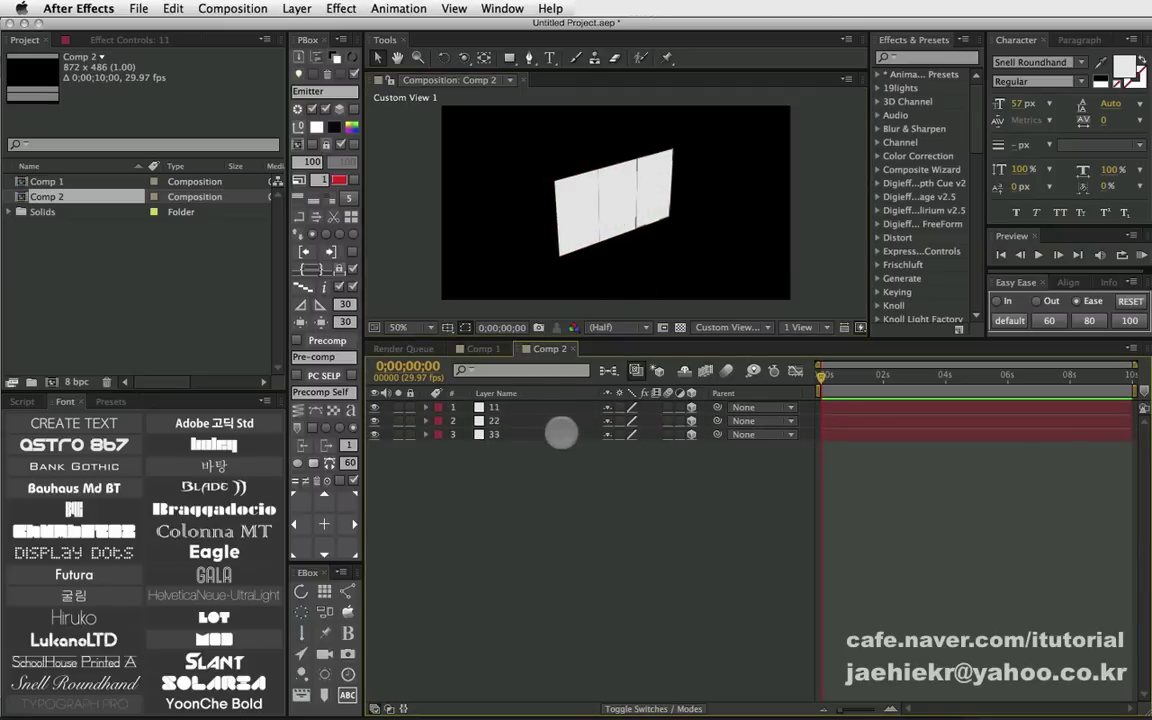
left_click(560, 434)
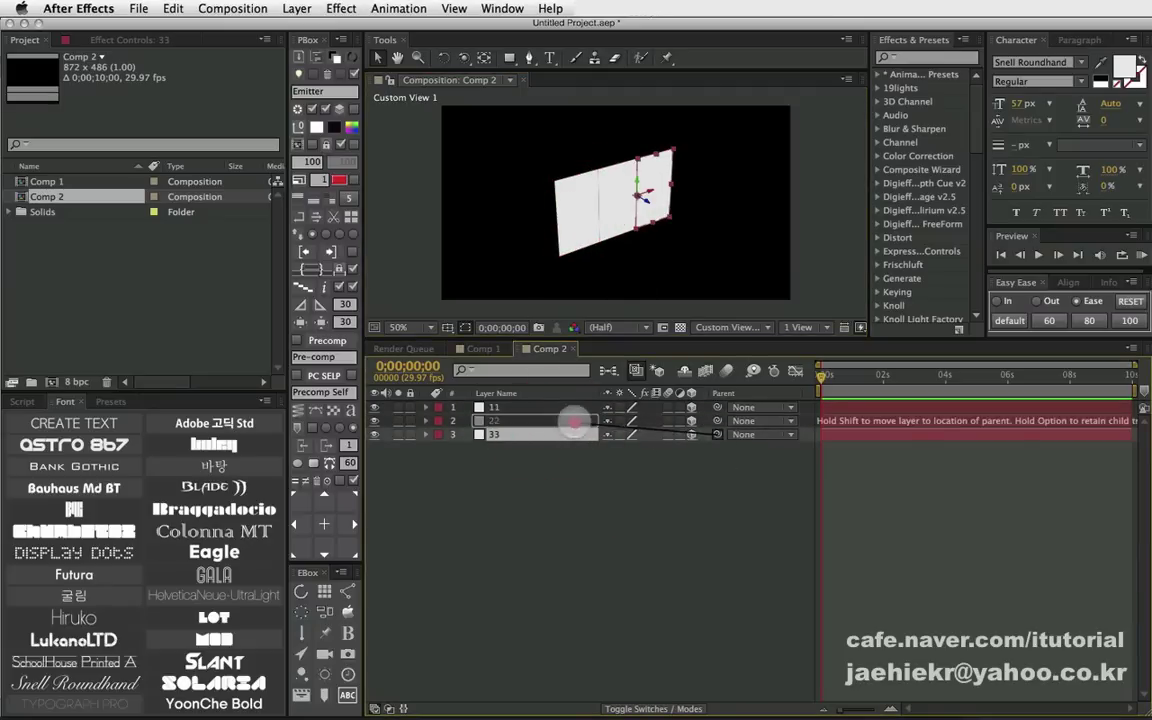
Step: Parent layer 33 to layer 22 and layer 22 to layer 11
left_click_drag(714, 434, 565, 420)
mouse_move(716, 420)
left_mouse_down()
mouse_move(603, 436)
mouse_move(515, 407)
left_mouse_up()
left_click(559, 487)
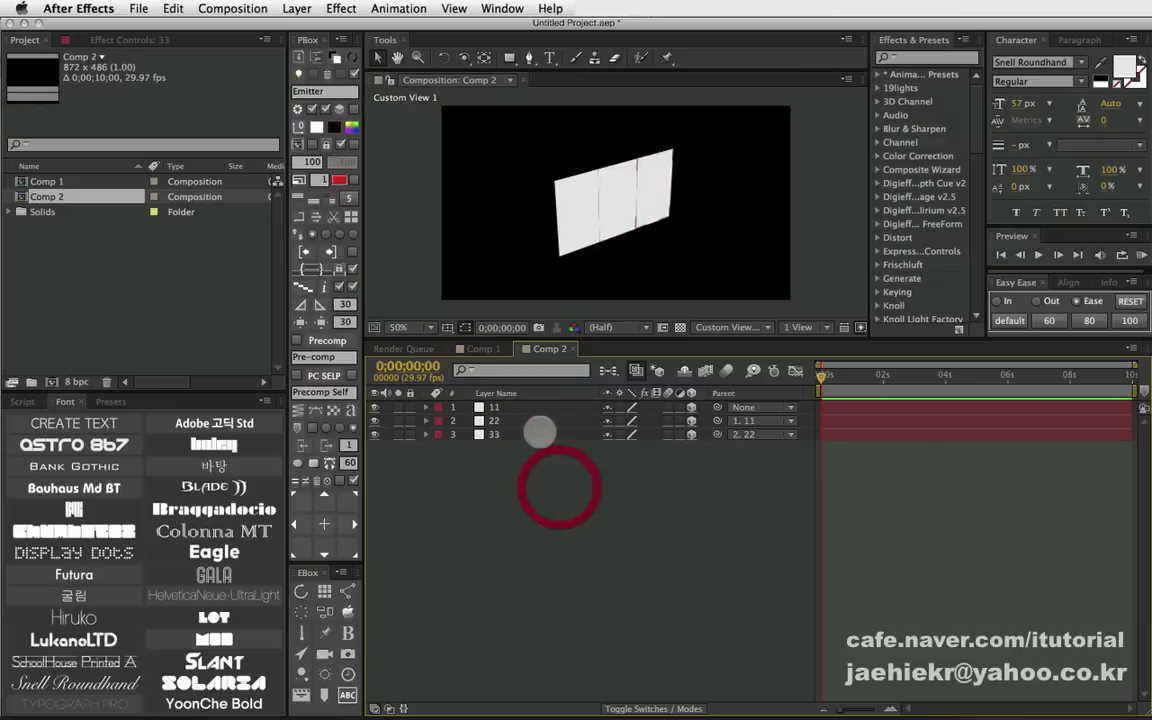
Step: Add 0 s Y Rotation keyframes on layers 11, 22 and 33, showing only keyframed properties
left_click(509, 408)
left_click(515, 433, "shift")
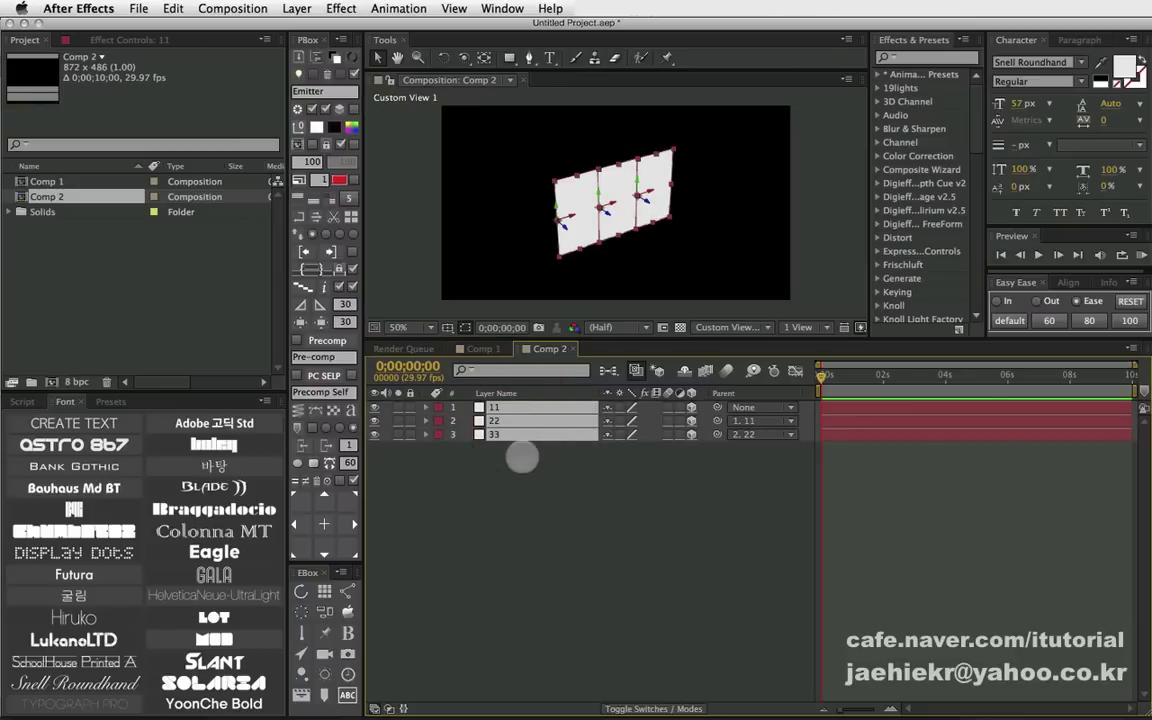
key("r")
left_click(520, 616)
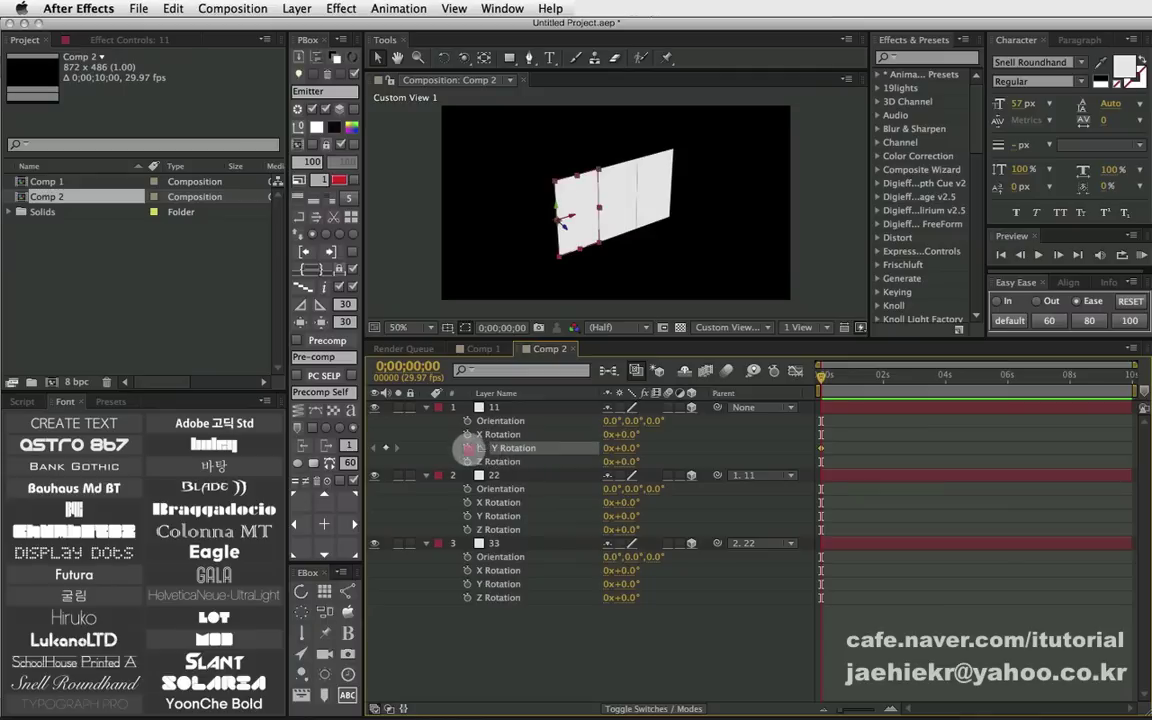
left_click(467, 448)
left_click(467, 516)
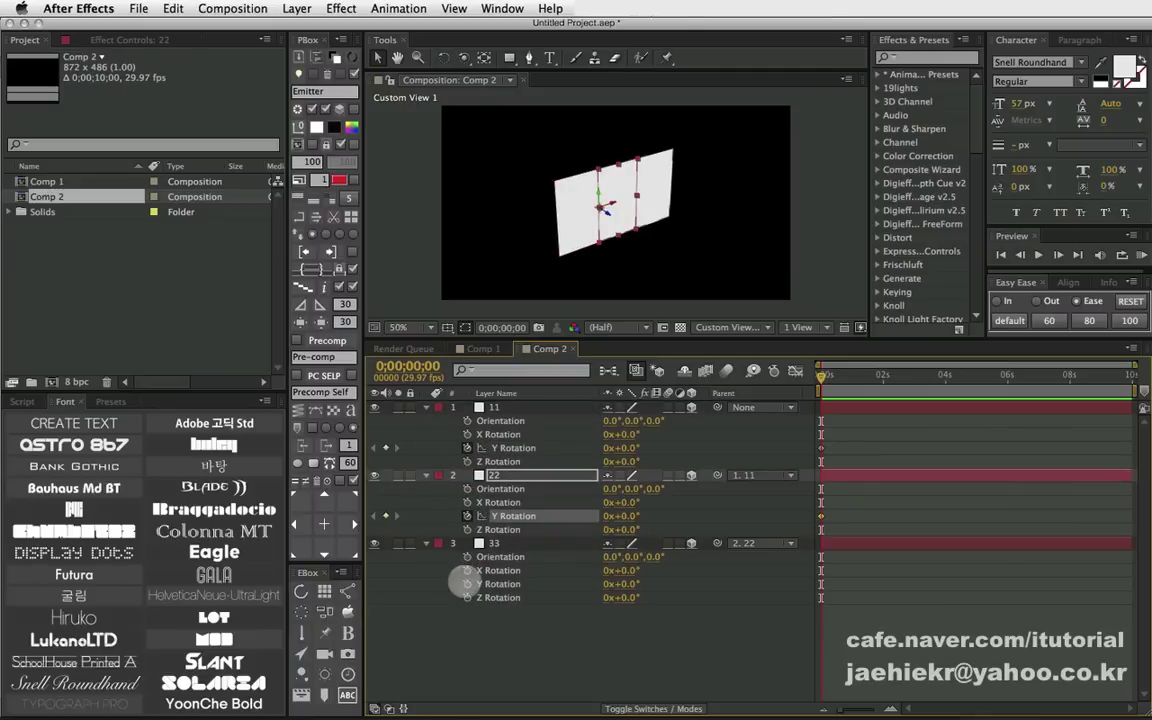
left_click(467, 584)
left_click(497, 410, "shift")
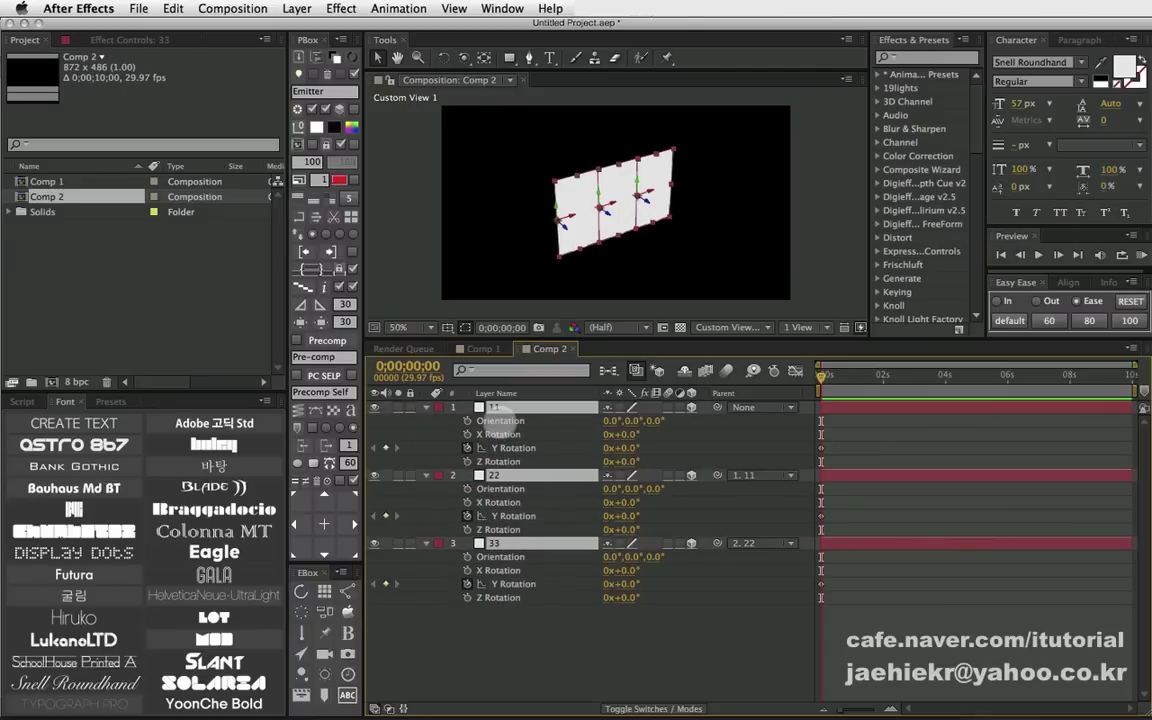
key("r")
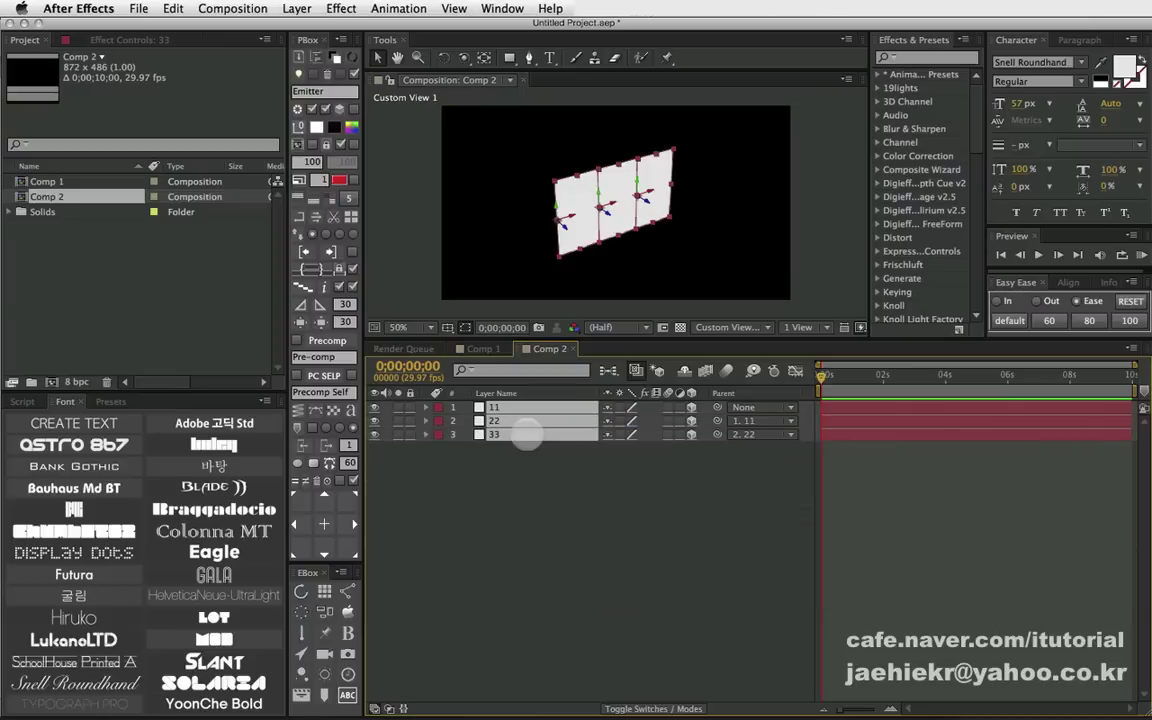
key("u")
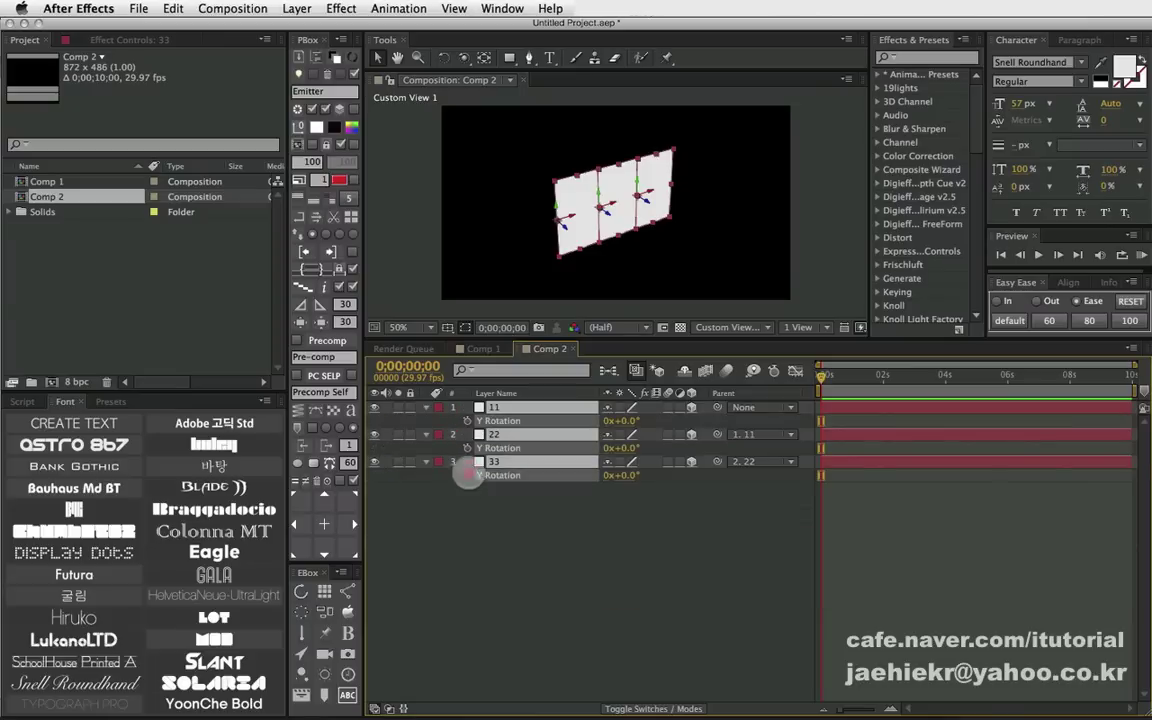
left_click(470, 489)
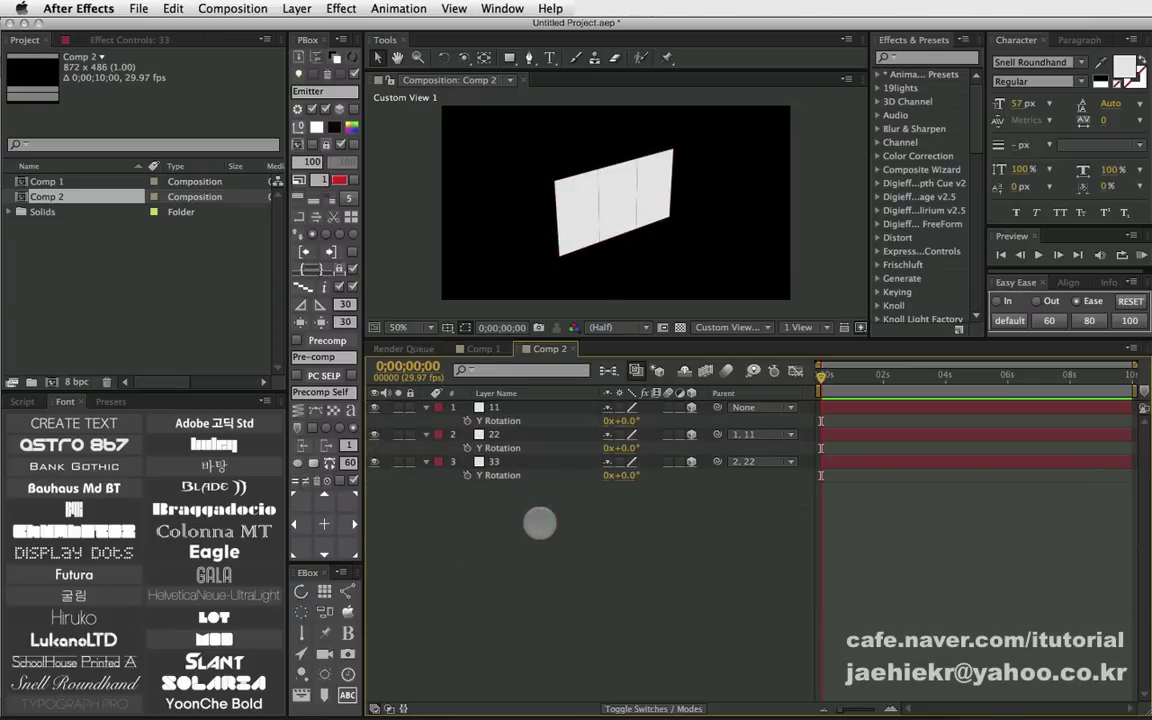
left_click(521, 433)
left_click(499, 420)
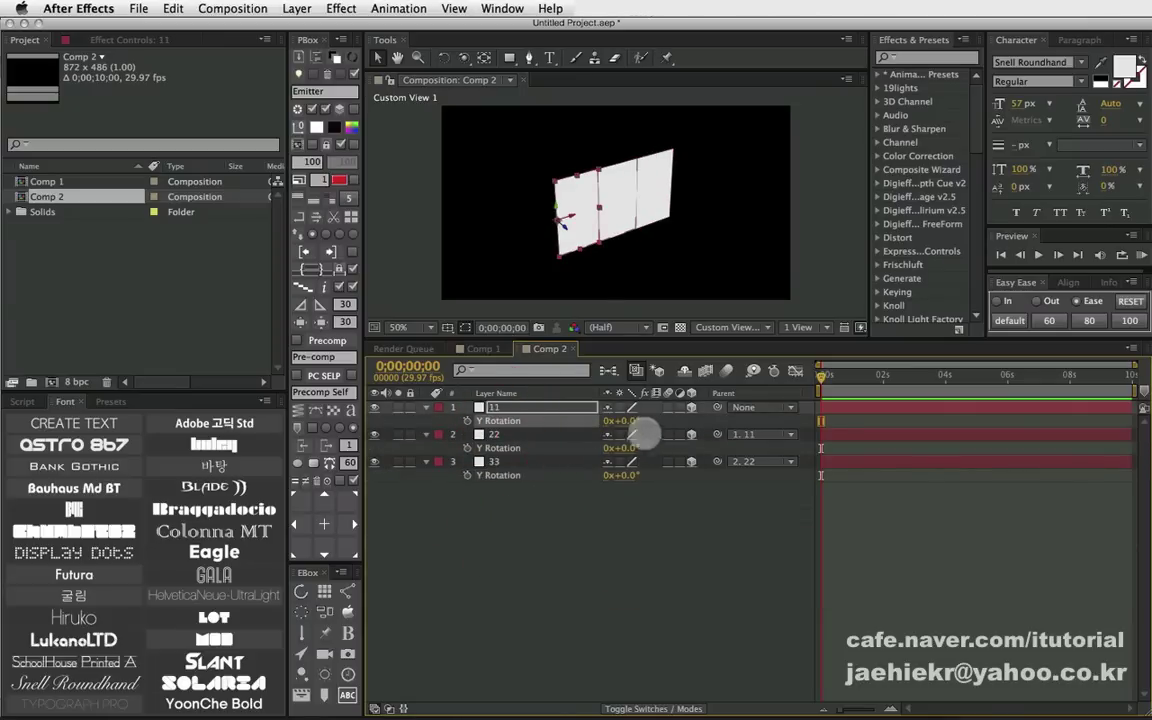
Step: Set panel 11's Y Rotation to 90°
mouse_move(624, 421)
left_mouse_down()
mouse_move(612, 421)
mouse_move(686, 424)
left_mouse_up()
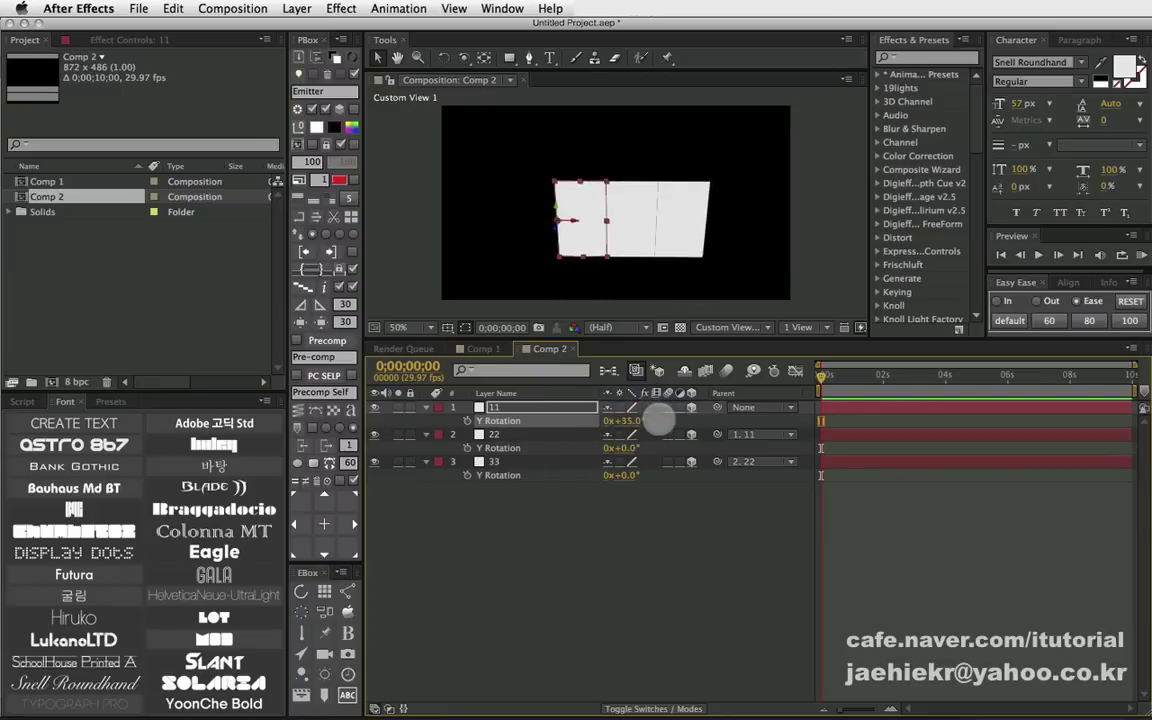
left_click(625, 421)
left_click(628, 434)
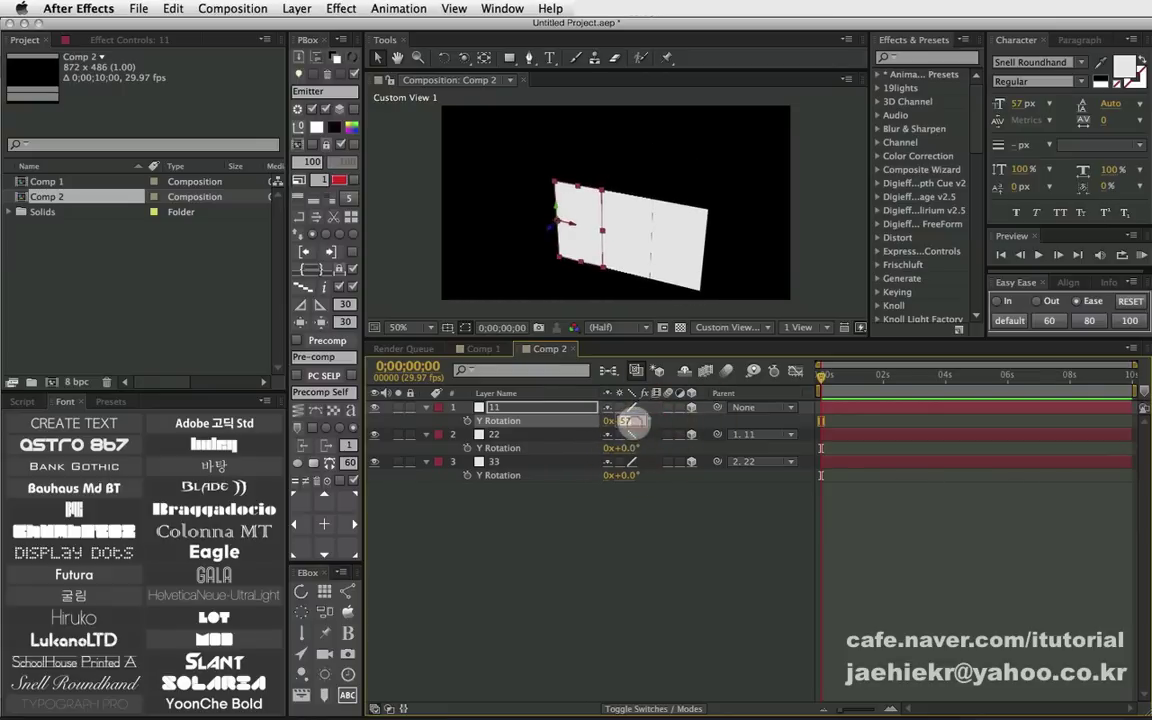
left_click(626, 421)
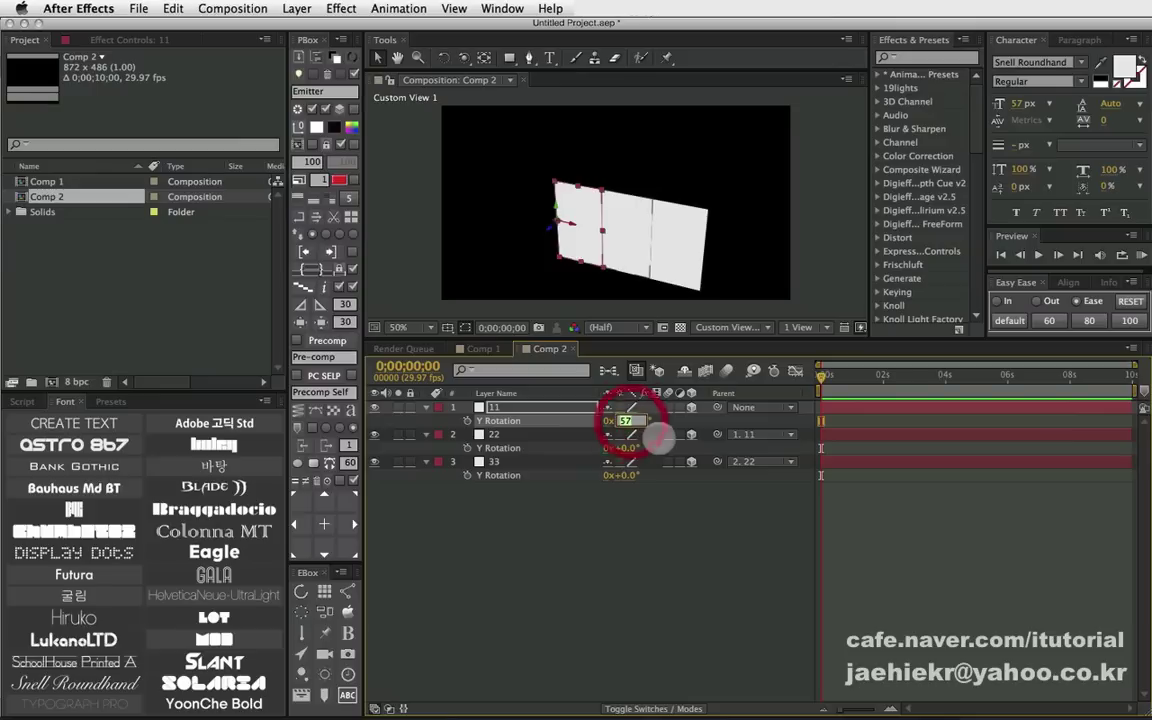
type("90")
left_click(658, 438)
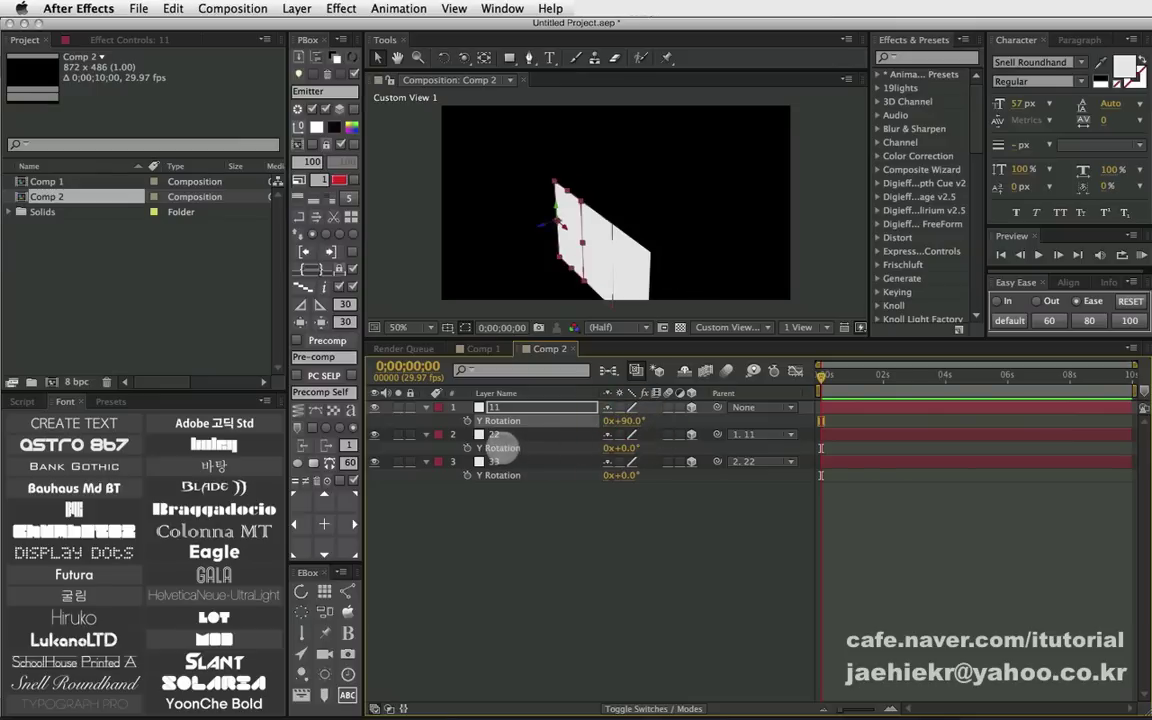
Step: Fold panel 22 to −179° and panel 33 to +179° on Y Rotation
left_click(500, 447)
mouse_move(632, 448)
left_mouse_down()
mouse_move(548, 424)
mouse_move(467, 433)
mouse_move(430, 386)
left_mouse_up()
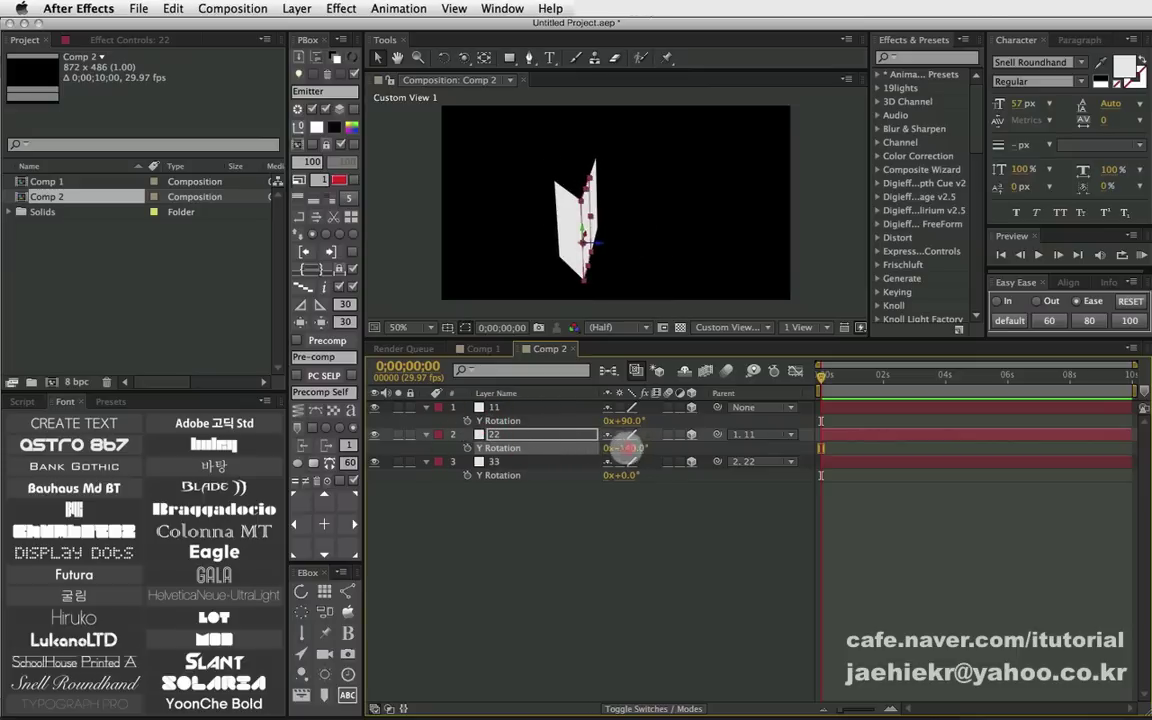
left_click_drag(625, 448, 600, 449)
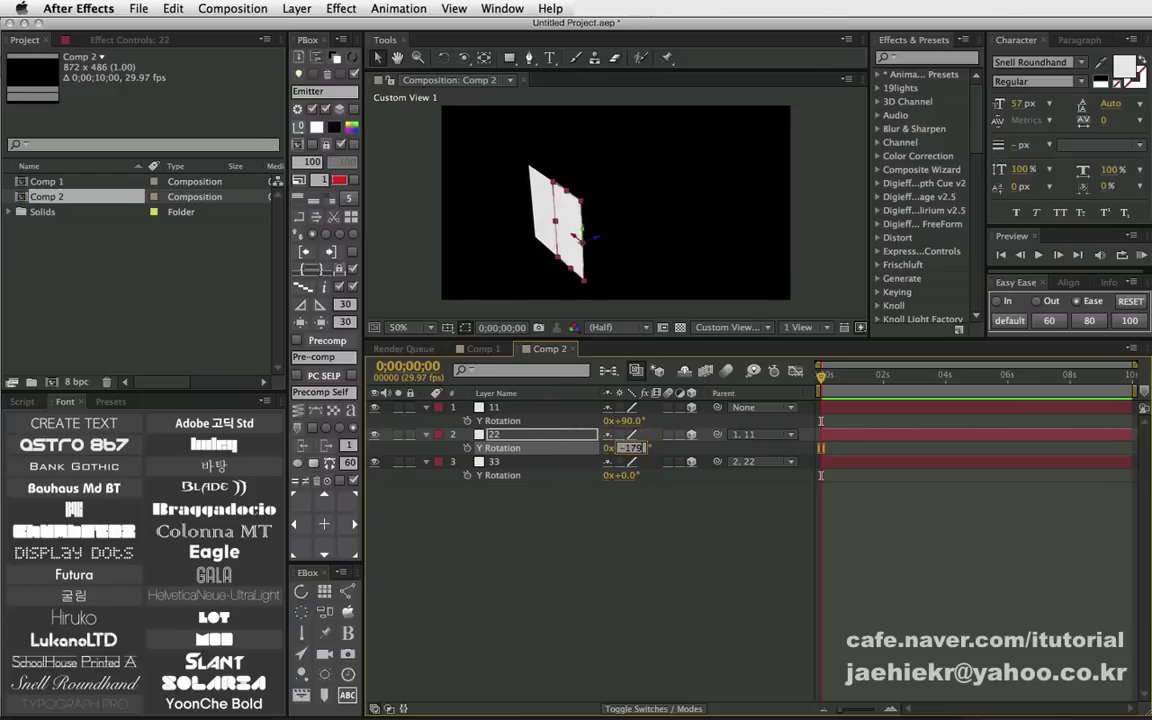
left_click(678, 552)
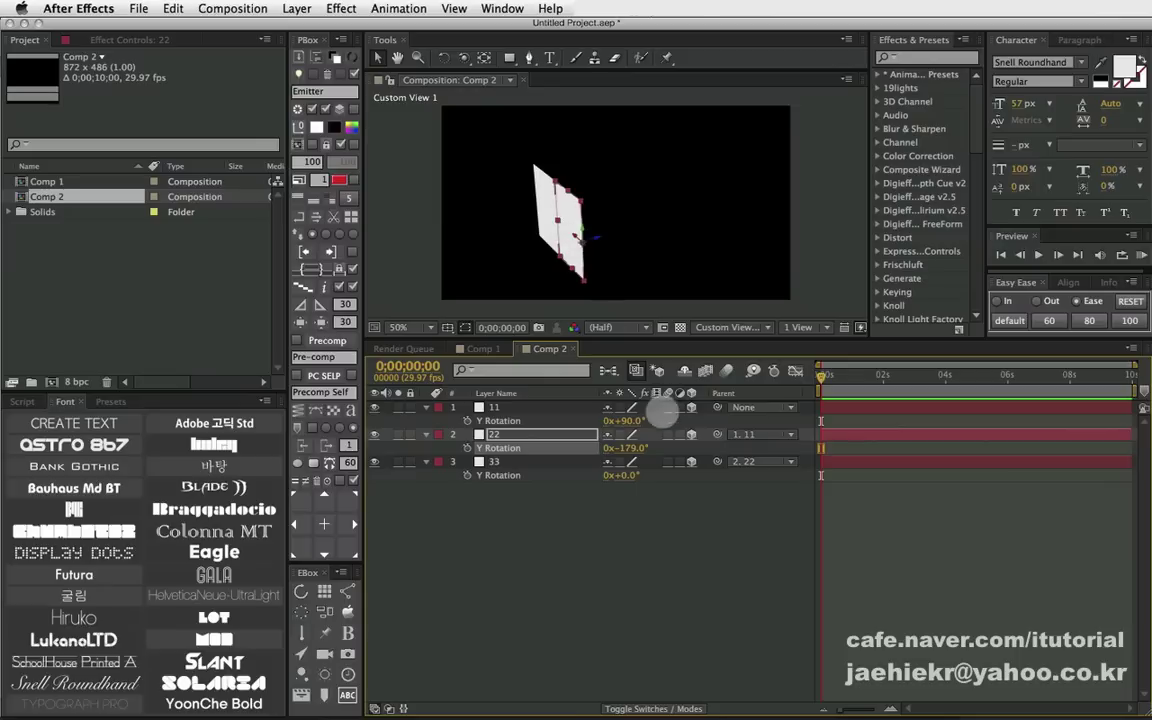
left_click_drag(626, 476, 637, 478)
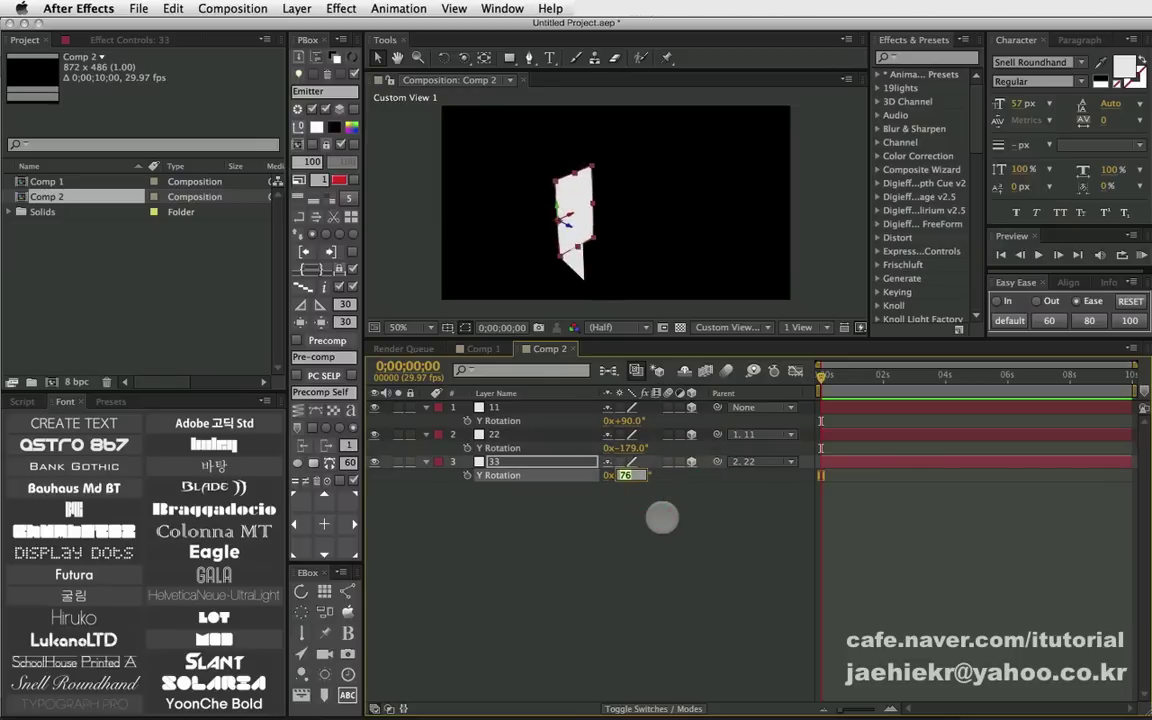
type("179")
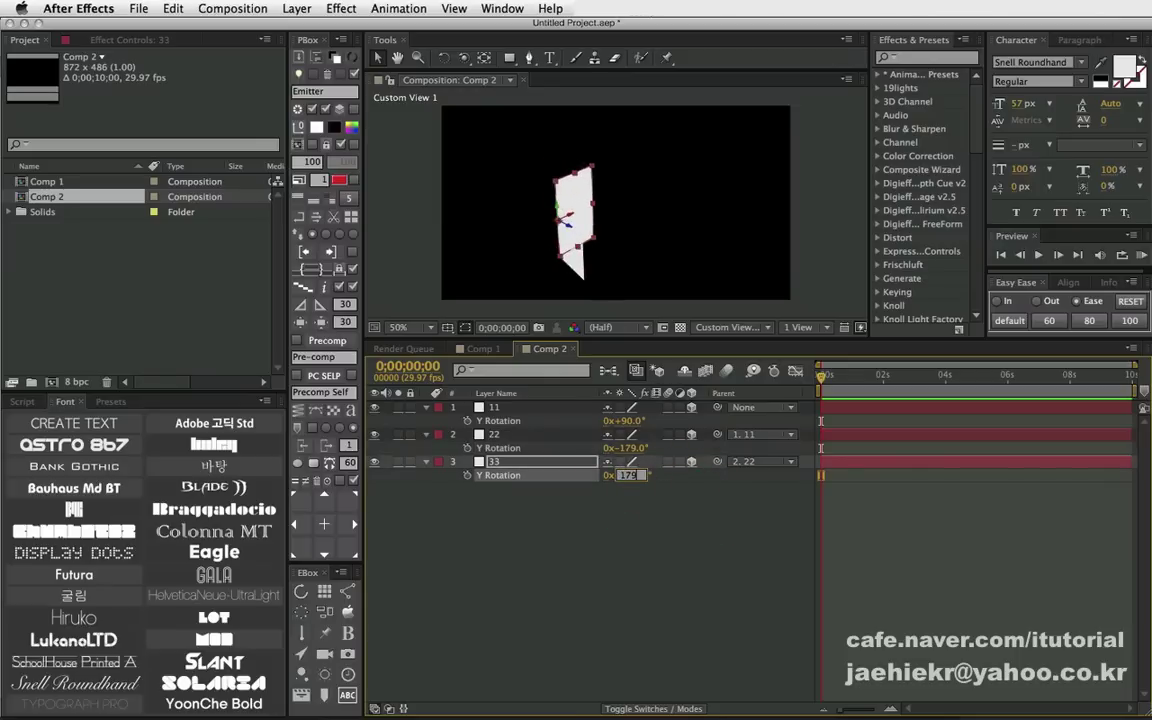
left_click(662, 517)
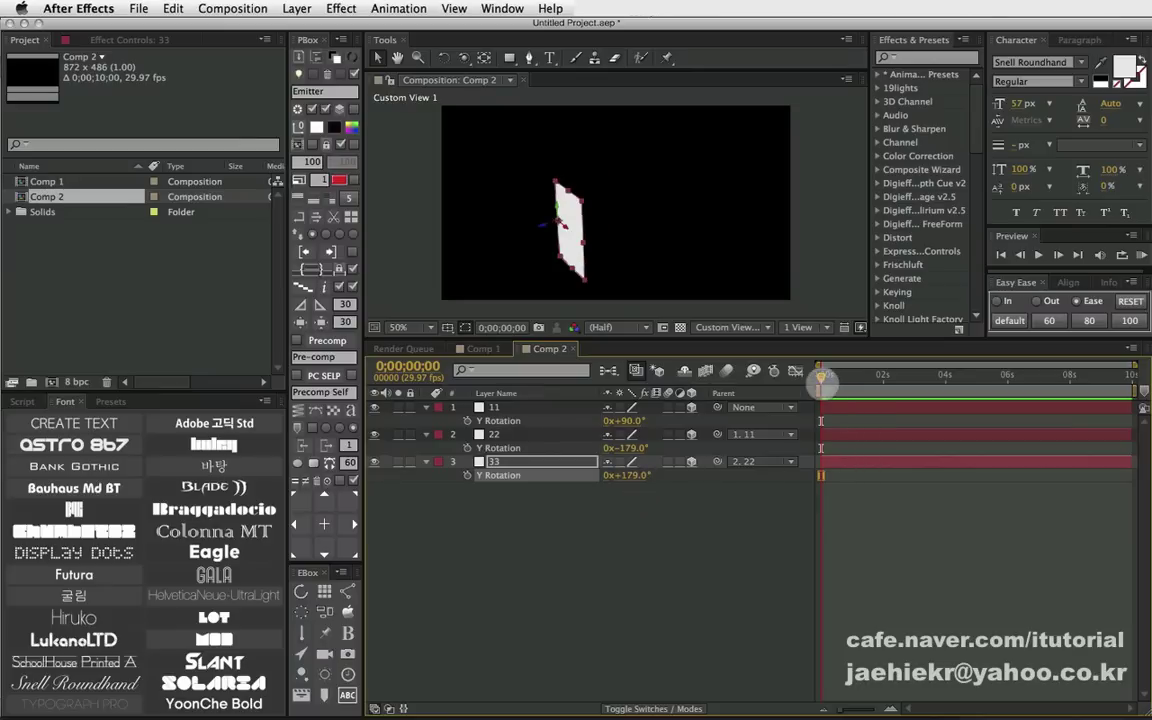
left_click(820, 376)
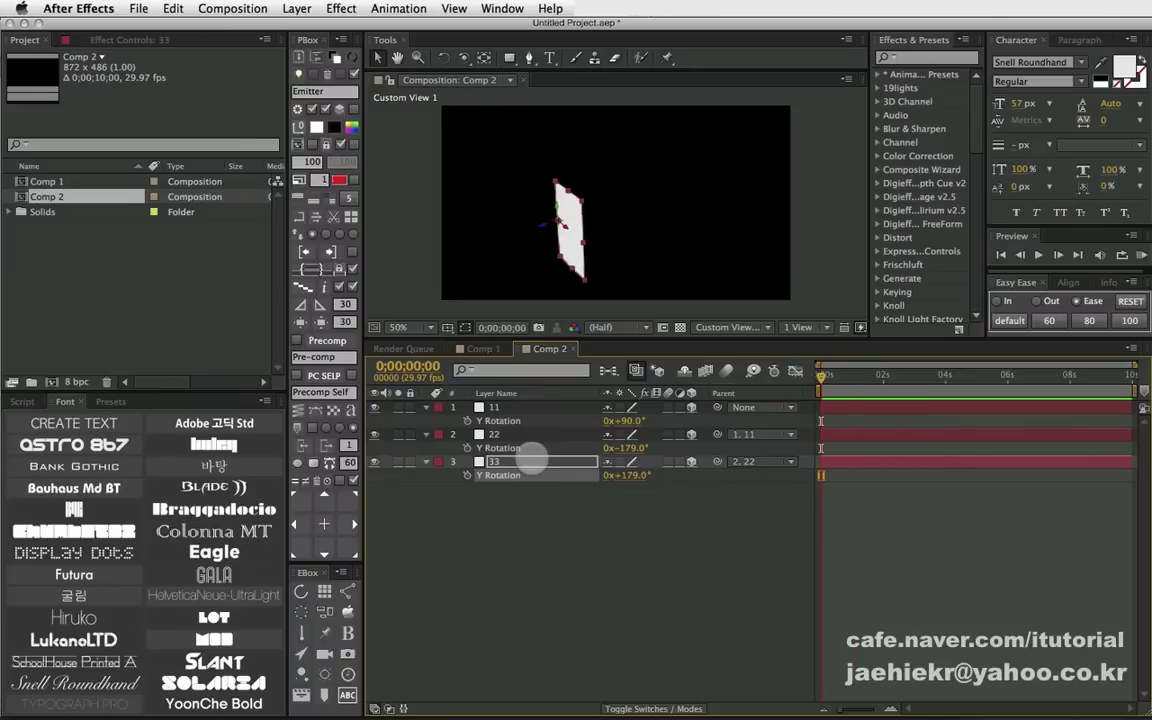
Step: Keyframe all three Y Rotations and reset them to 0° at 1 s so the sheet unfolds
left_click(467, 420)
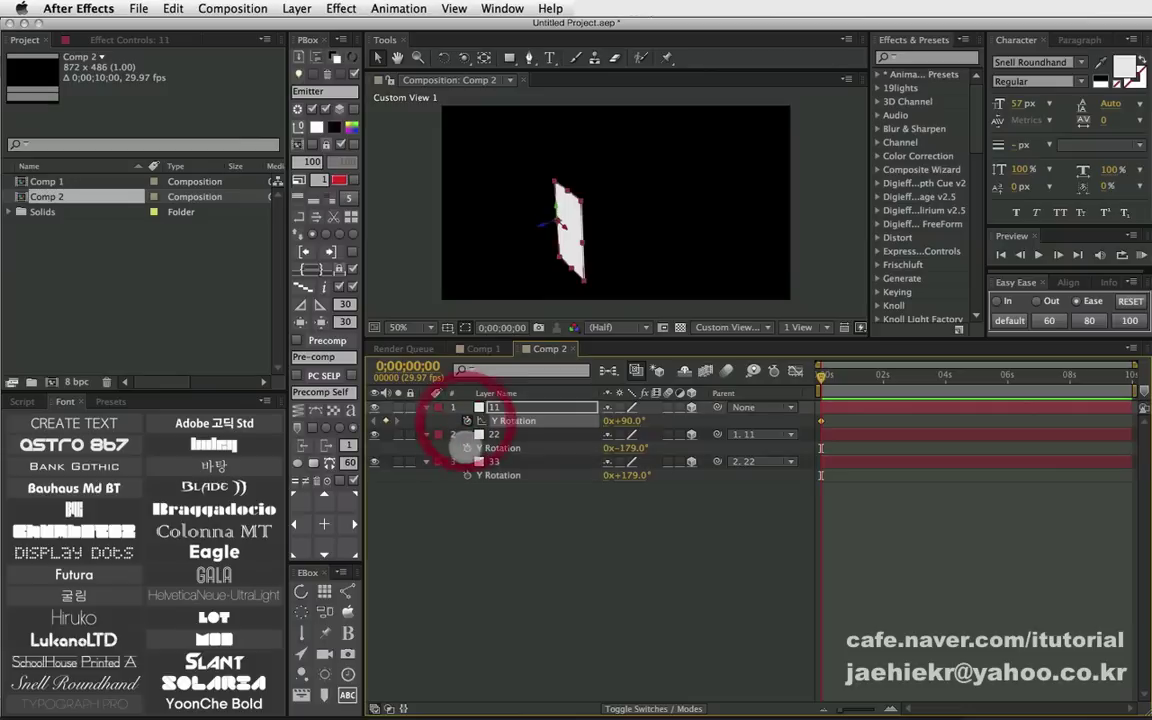
left_click(467, 448)
left_click(467, 475)
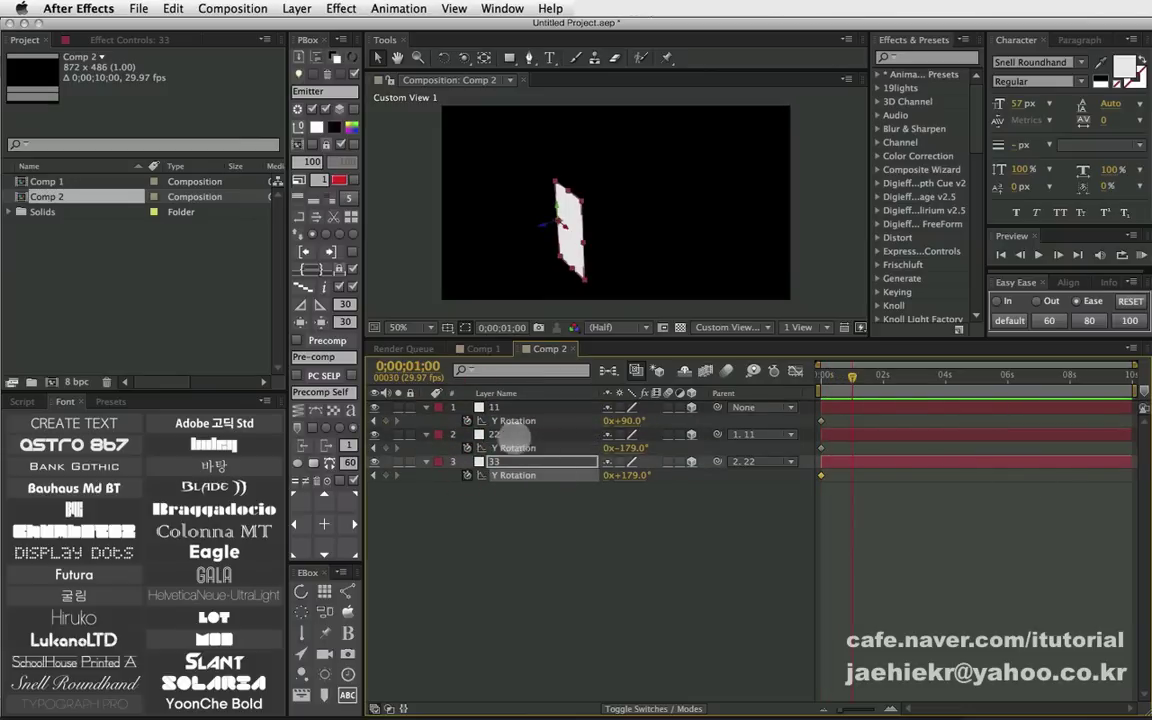
left_click_drag(543, 508, 510, 424)
right_click(512, 426)
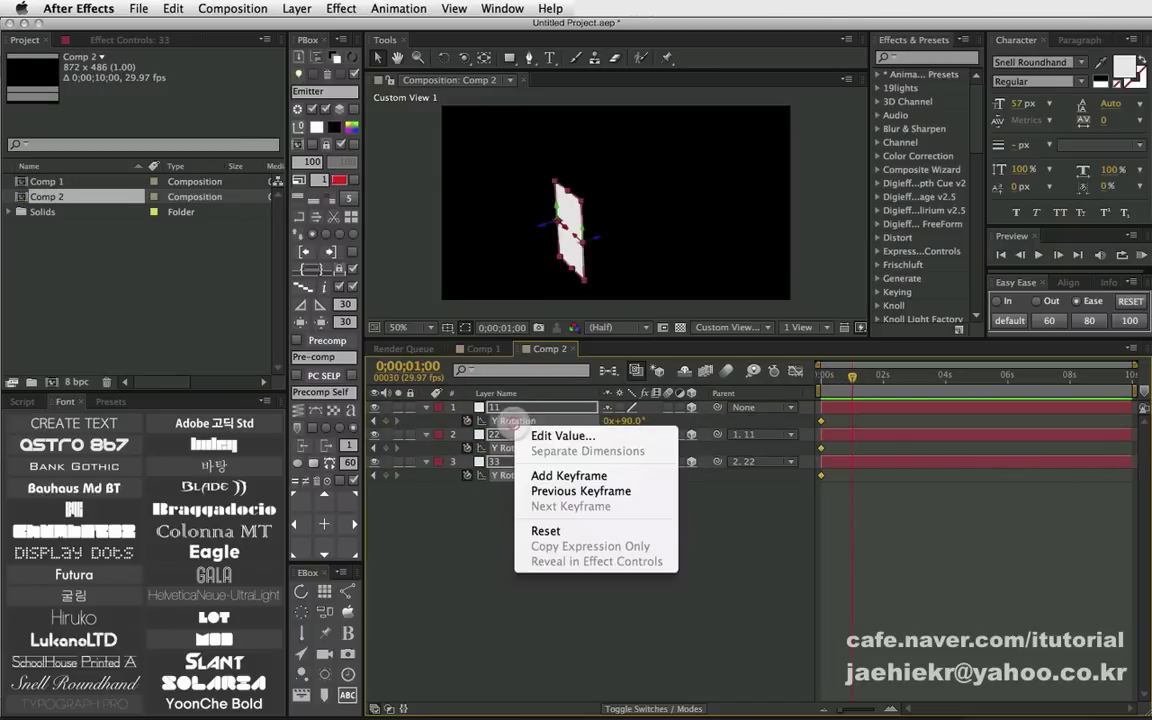
left_click(545, 531)
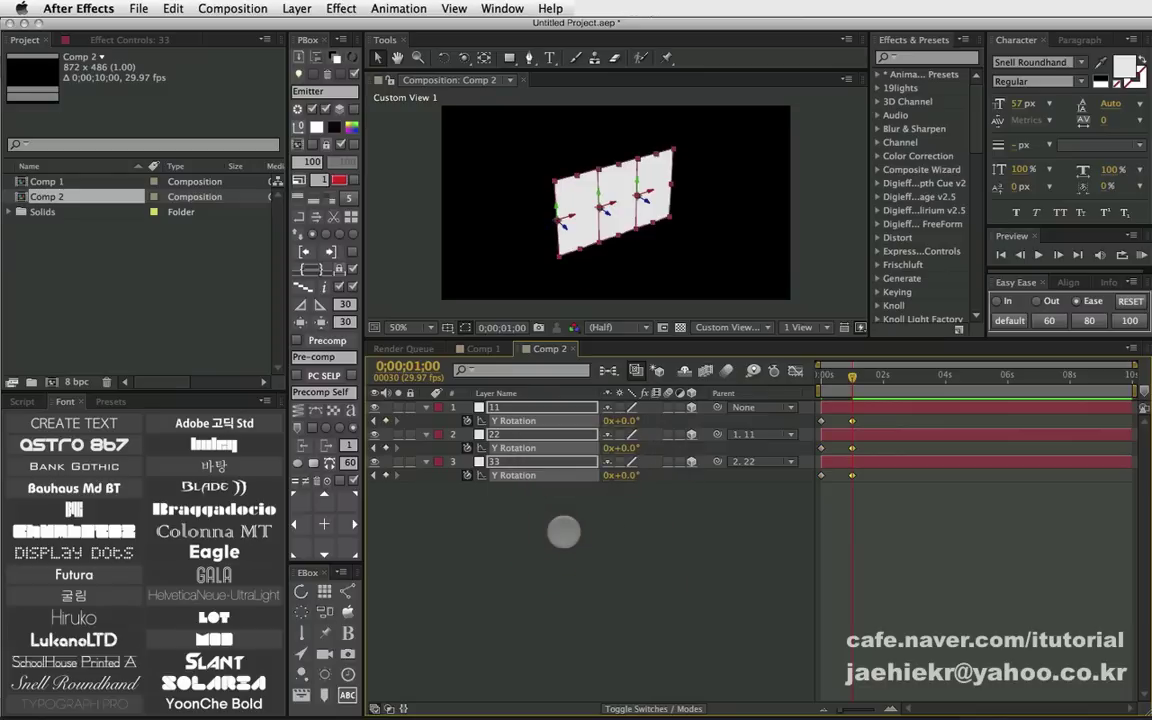
Step: Preview a frame mid-fold and orbit the camera to view the panels at an angle, full size
left_click_drag(852, 376, 838, 376)
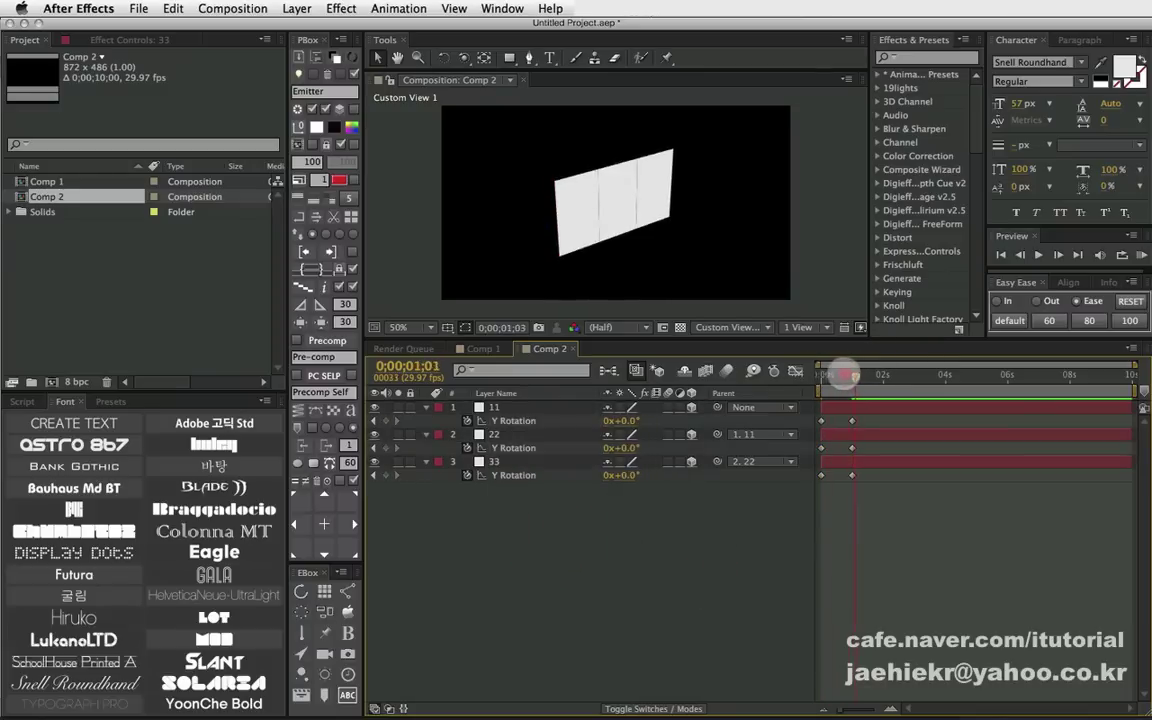
key("c")
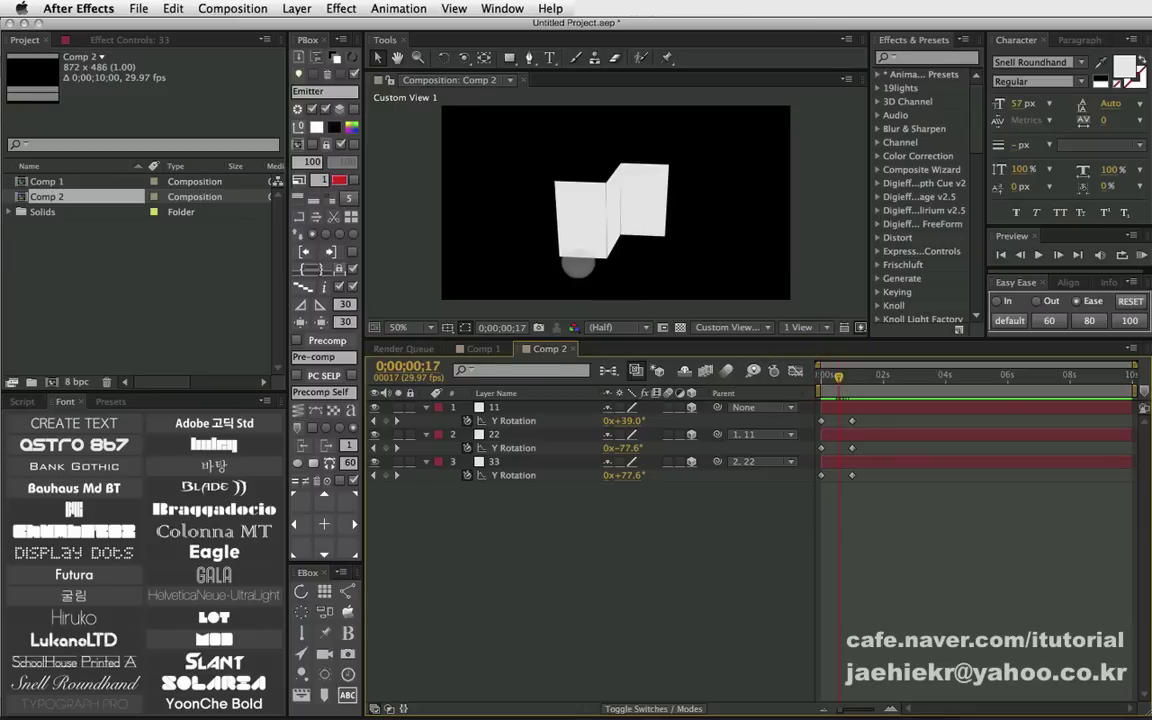
mouse_move(590, 257)
left_mouse_down()
mouse_move(568, 211)
mouse_move(582, 186)
left_mouse_up()
key("period")
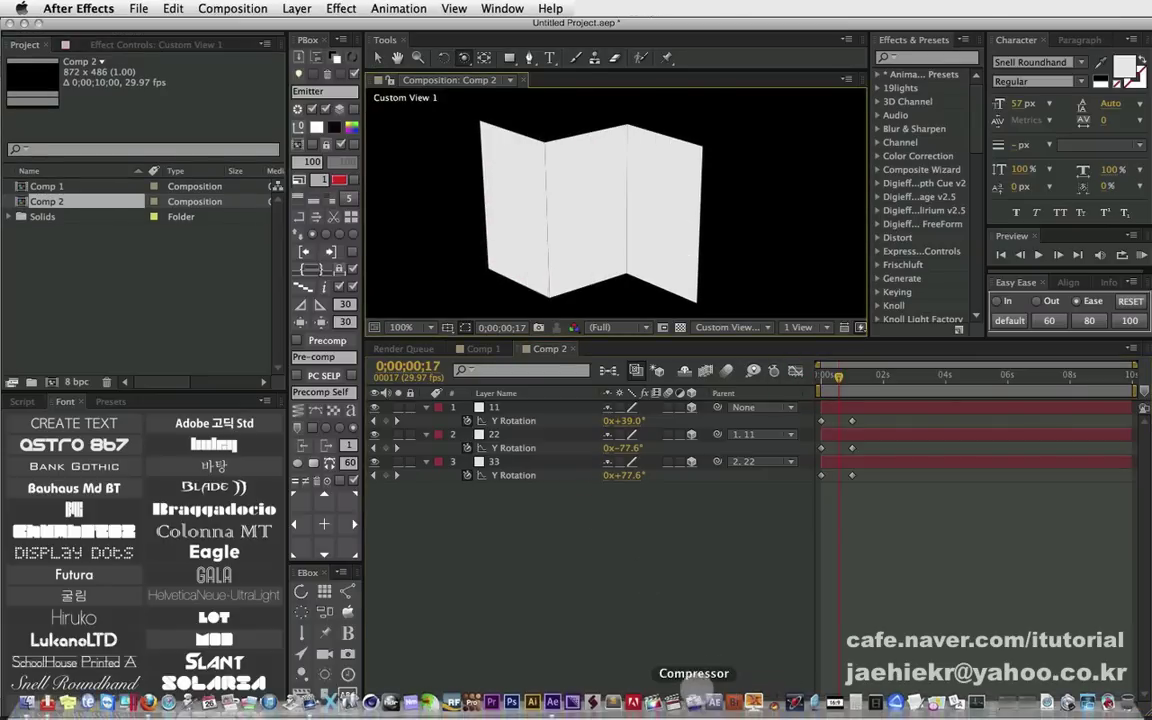
Step: Apply Alpha Add blending mode to layers 11, 22 and 33
left_click(684, 708)
left_click_drag(527, 514, 500, 398)
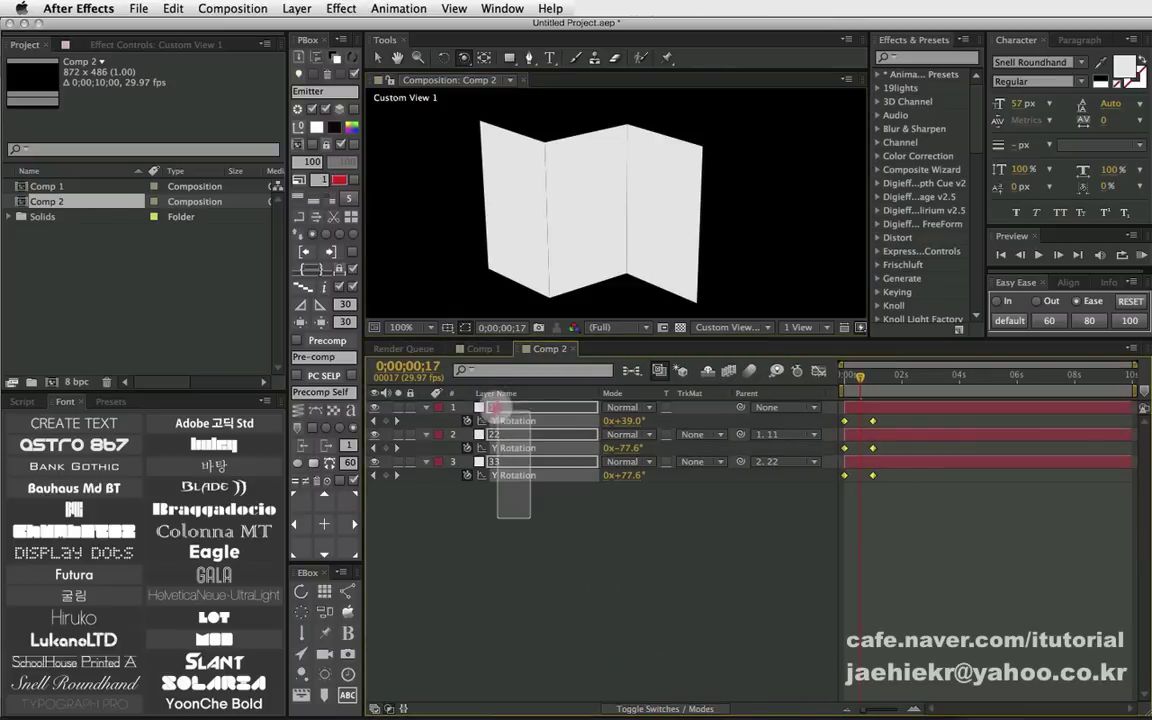
left_click(624, 407)
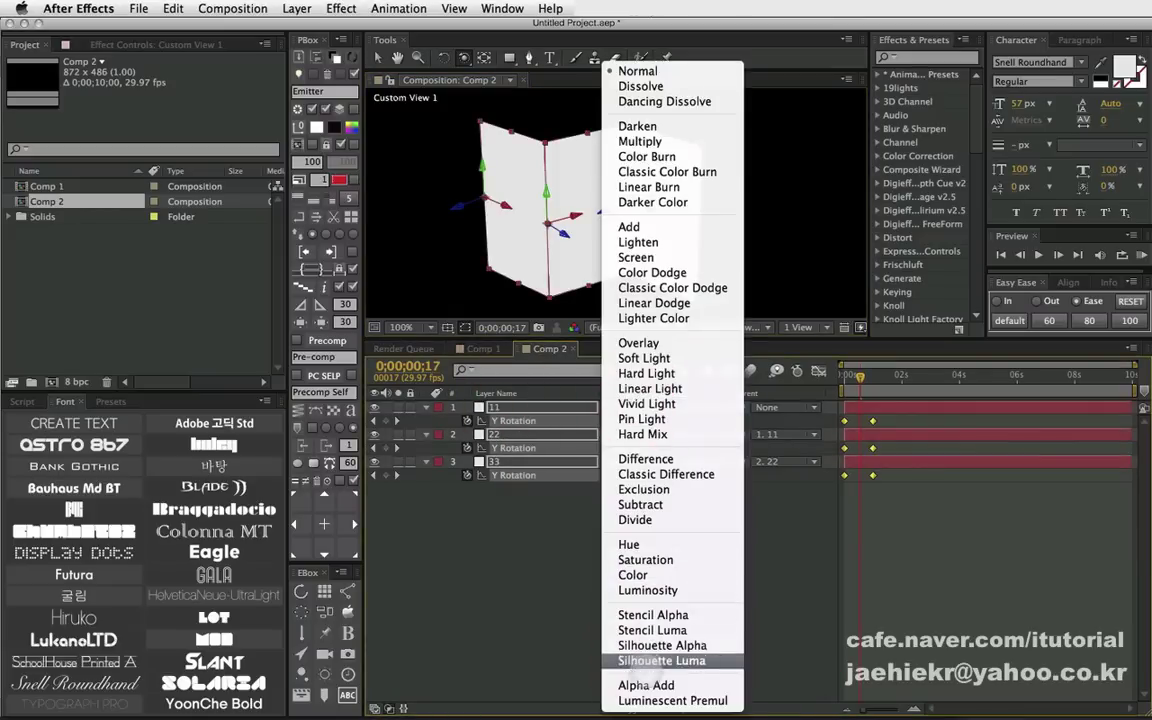
left_click(620, 685)
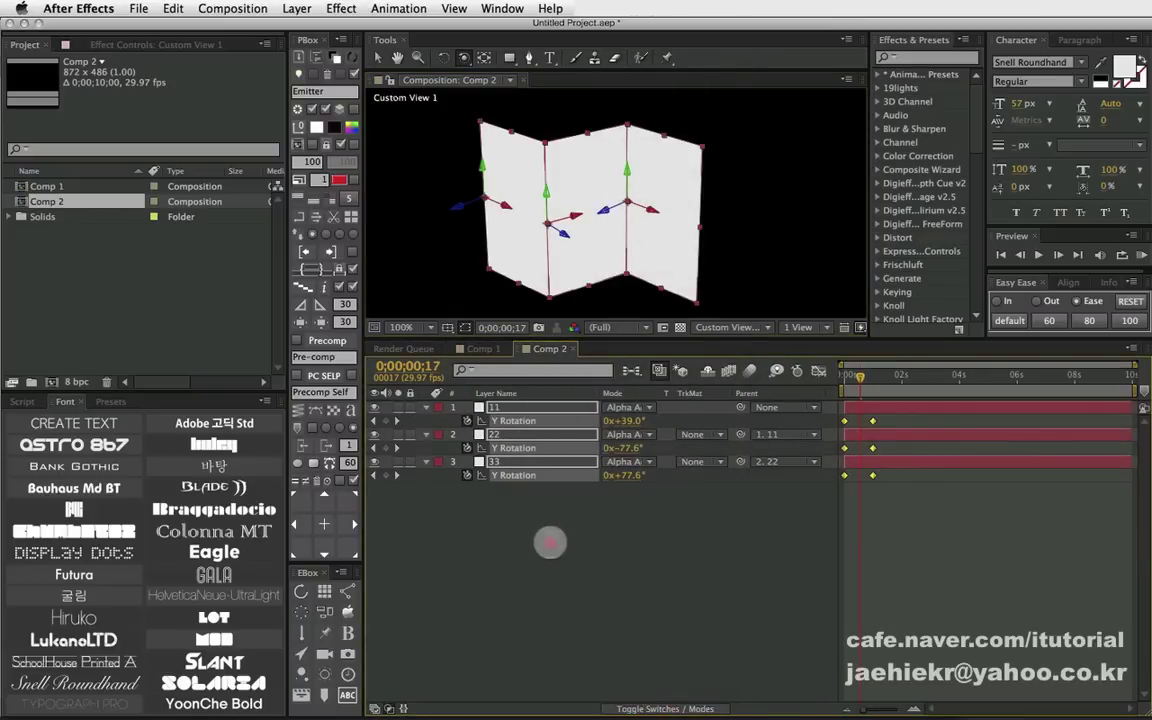
left_click(550, 543)
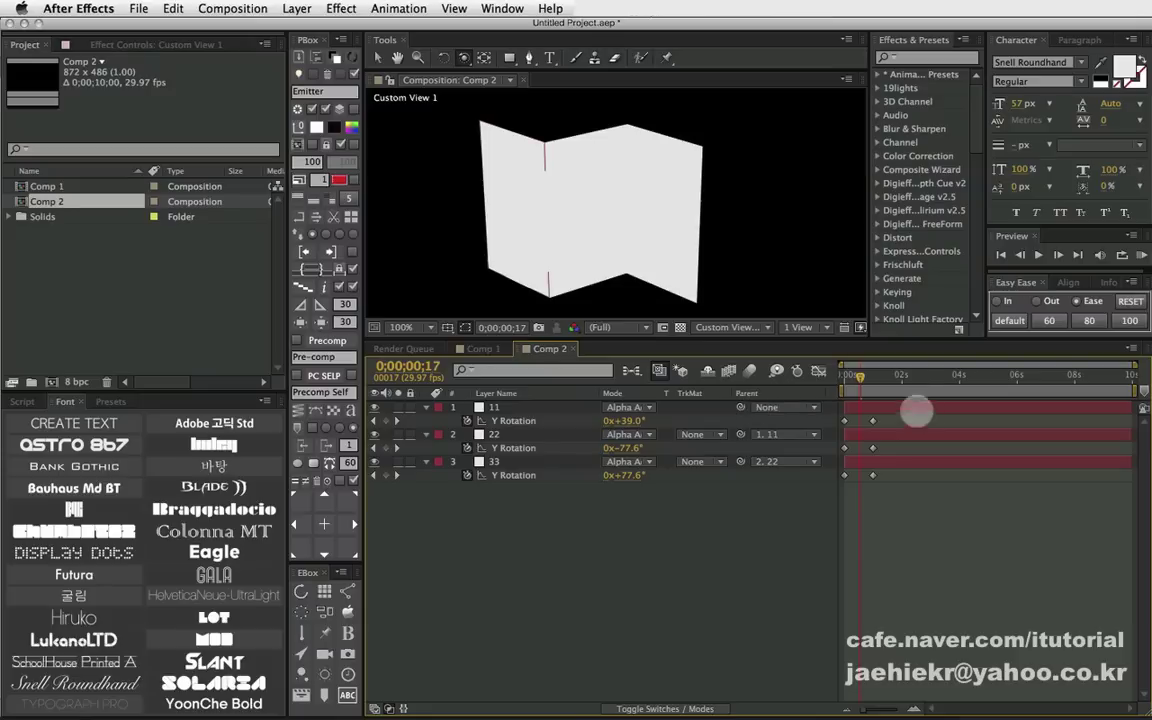
Step: Scrub the timeline to check the seams during the unfold, ending on the first frame
left_click_drag(861, 376, 855, 376)
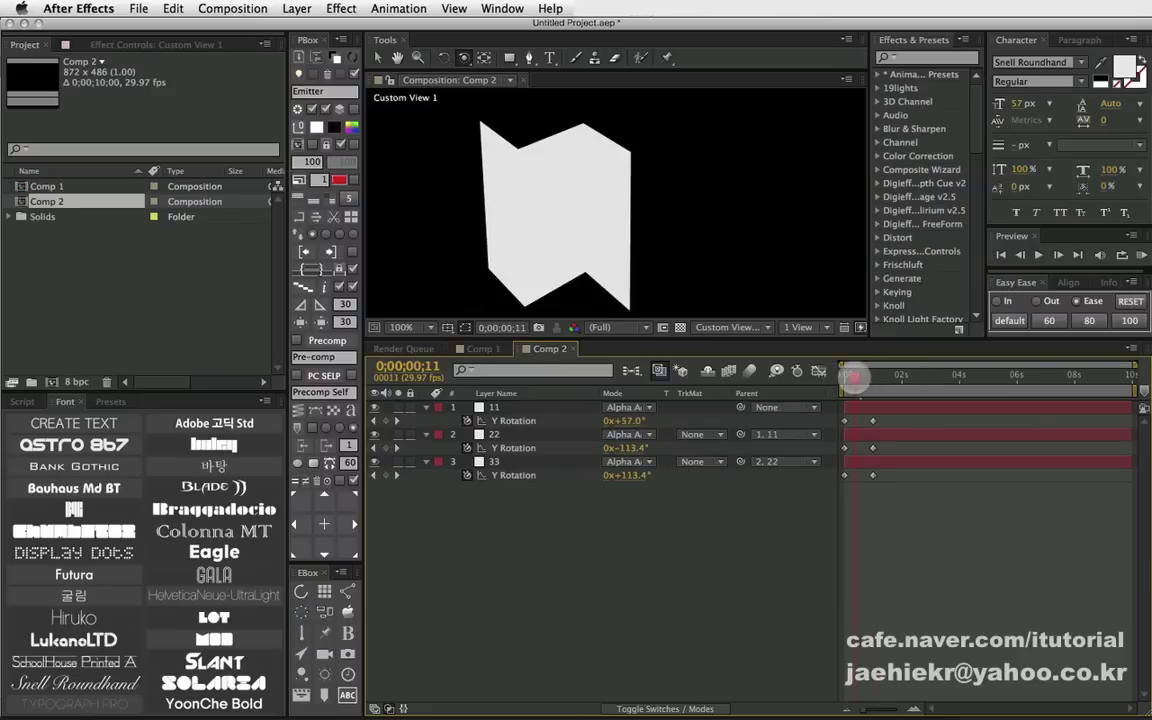
scroll(617, 216, "down", 2)
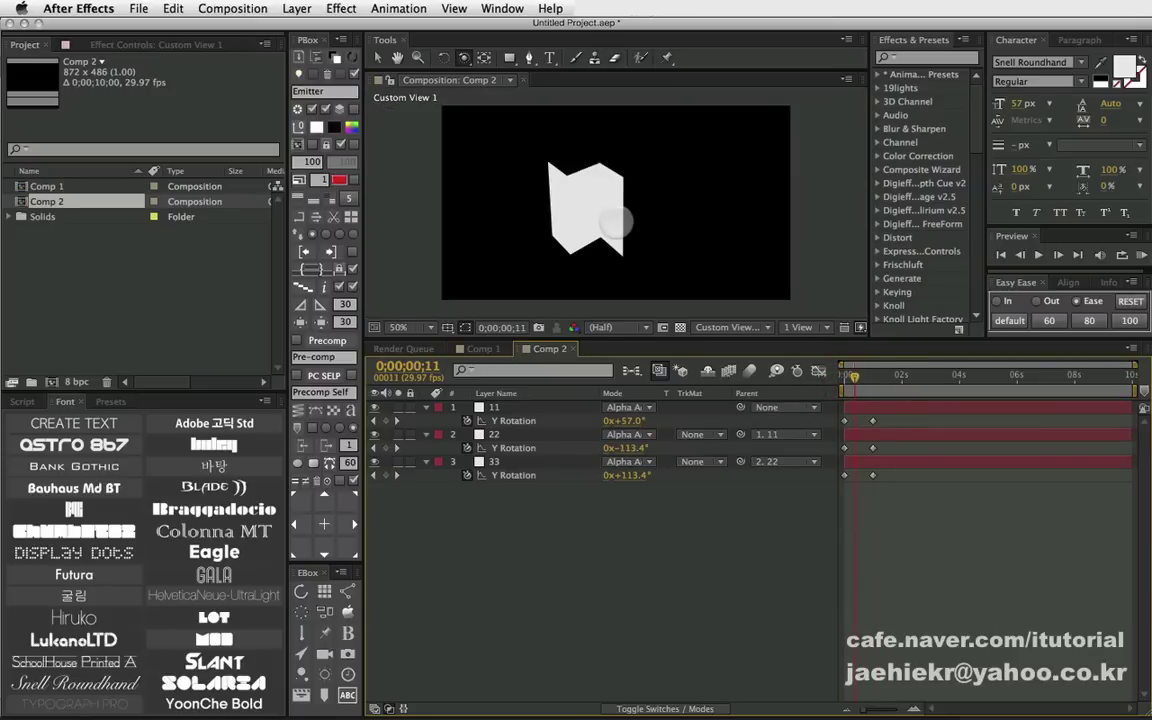
left_click(536, 195)
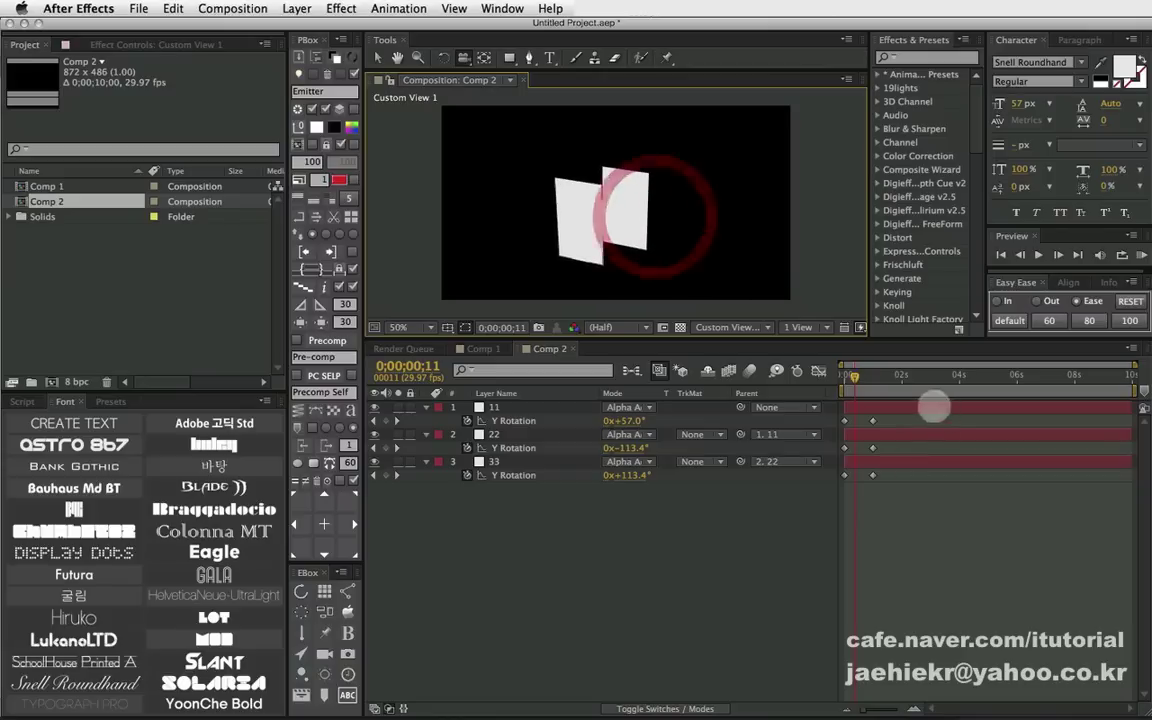
left_click(866, 377)
left_click_drag(866, 377, 816, 375)
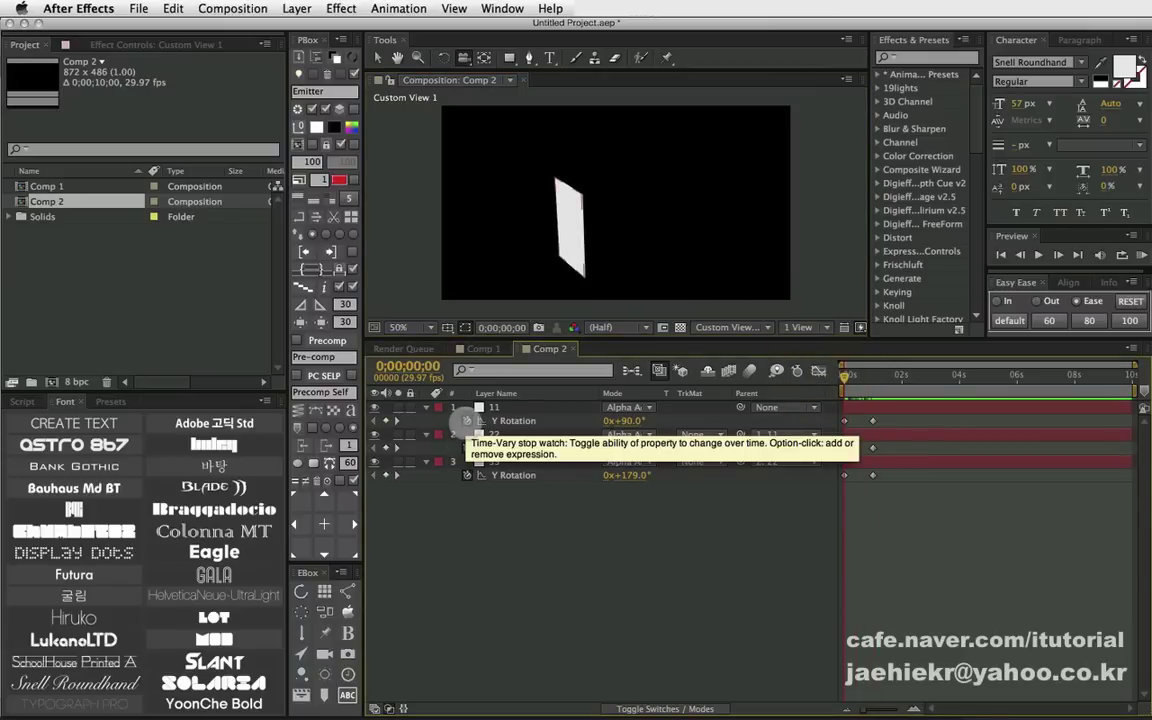
Step: Delete the Y Rotation keyframes from panels 11, 22 and 33
left_click(466, 421)
double_click(466, 448)
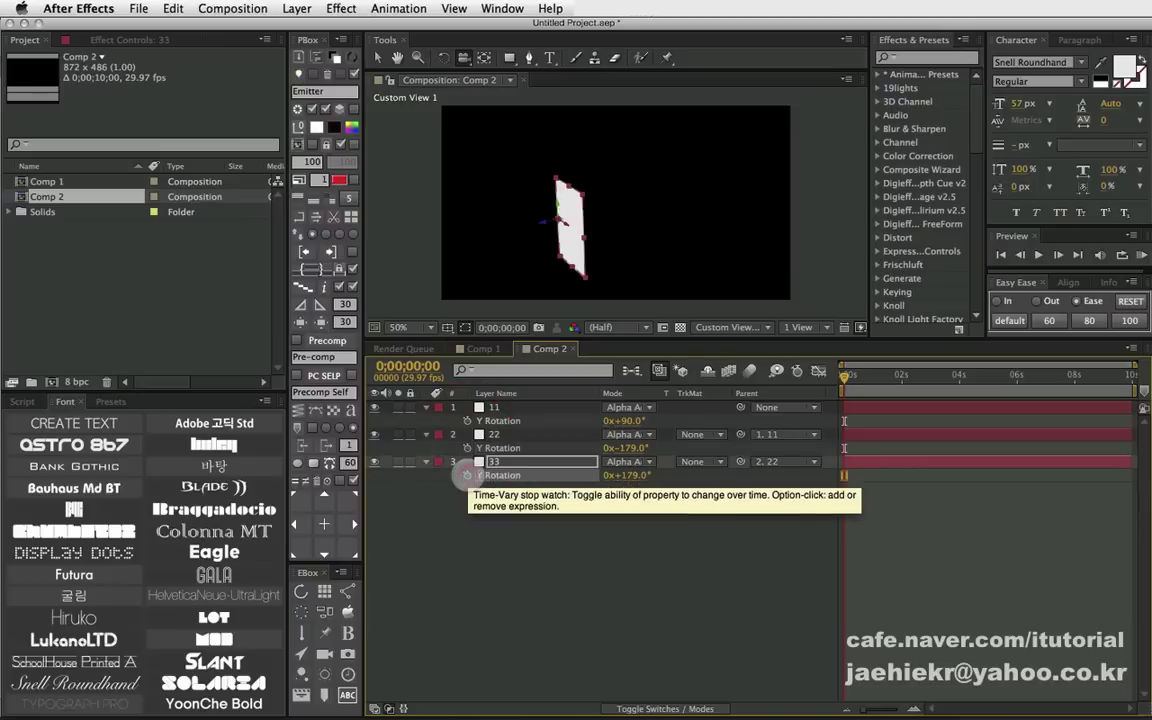
double_click(466, 475)
left_click(524, 512)
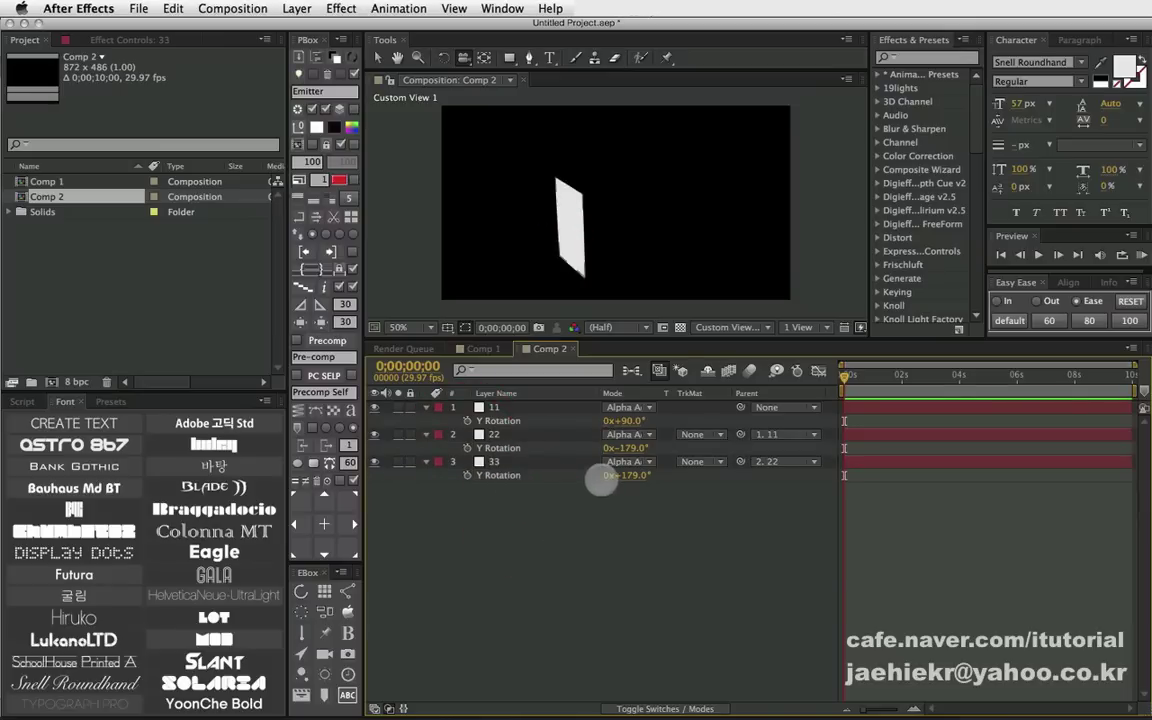
Step: Enter 0° as the Y Rotation of panels 11, 22 and 33
left_click(625, 421)
type("0")
key("Return")
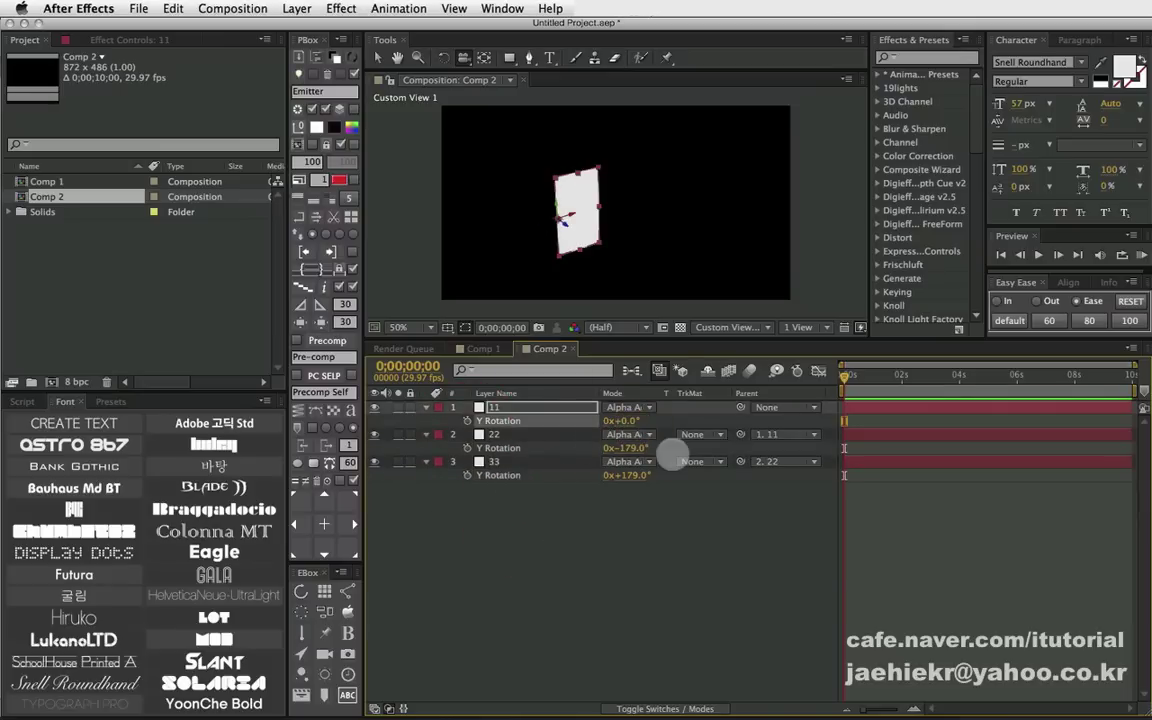
type("0")
key("Return")
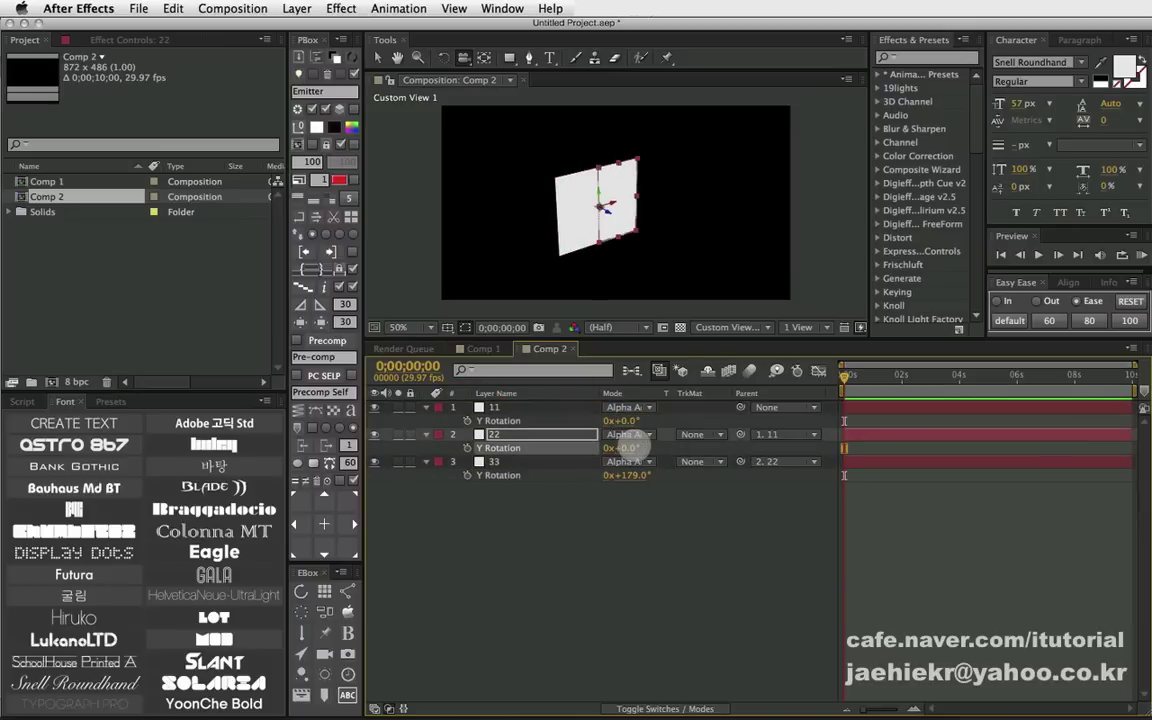
left_click(630, 476)
type("0")
key("Return")
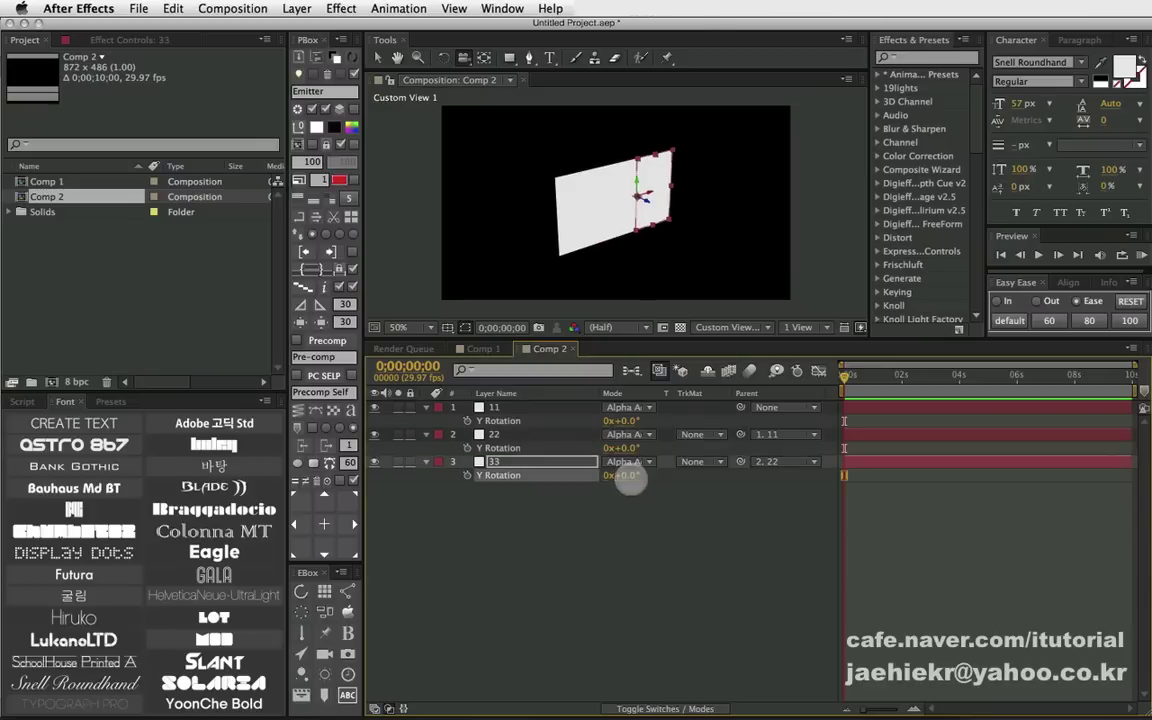
left_click(483, 512)
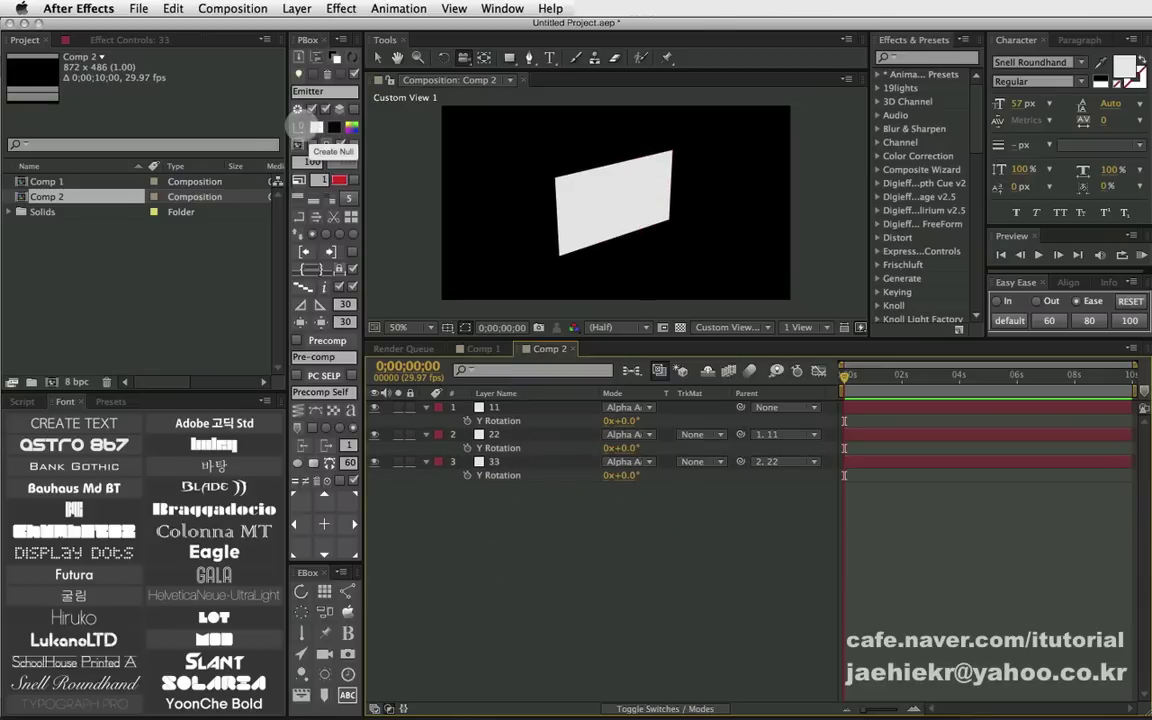
Step: Add a new null object layer and rename it Controls
left_click(300, 127)
left_click(502, 407)
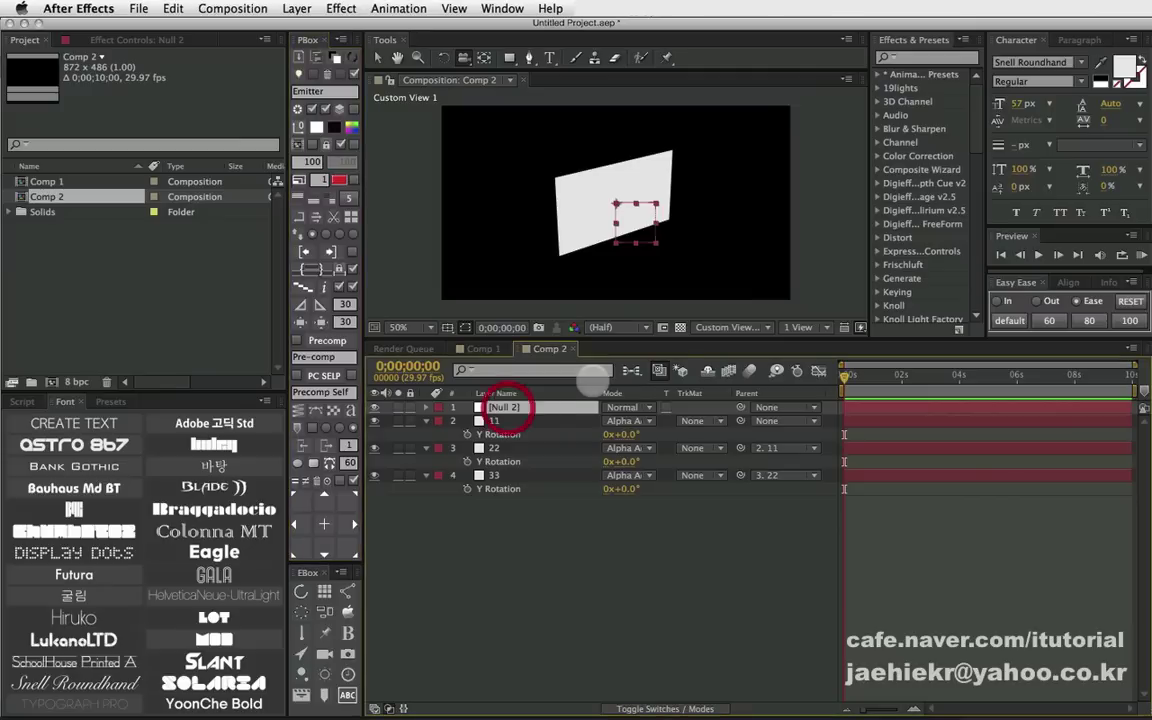
key("Return")
type("Controls")
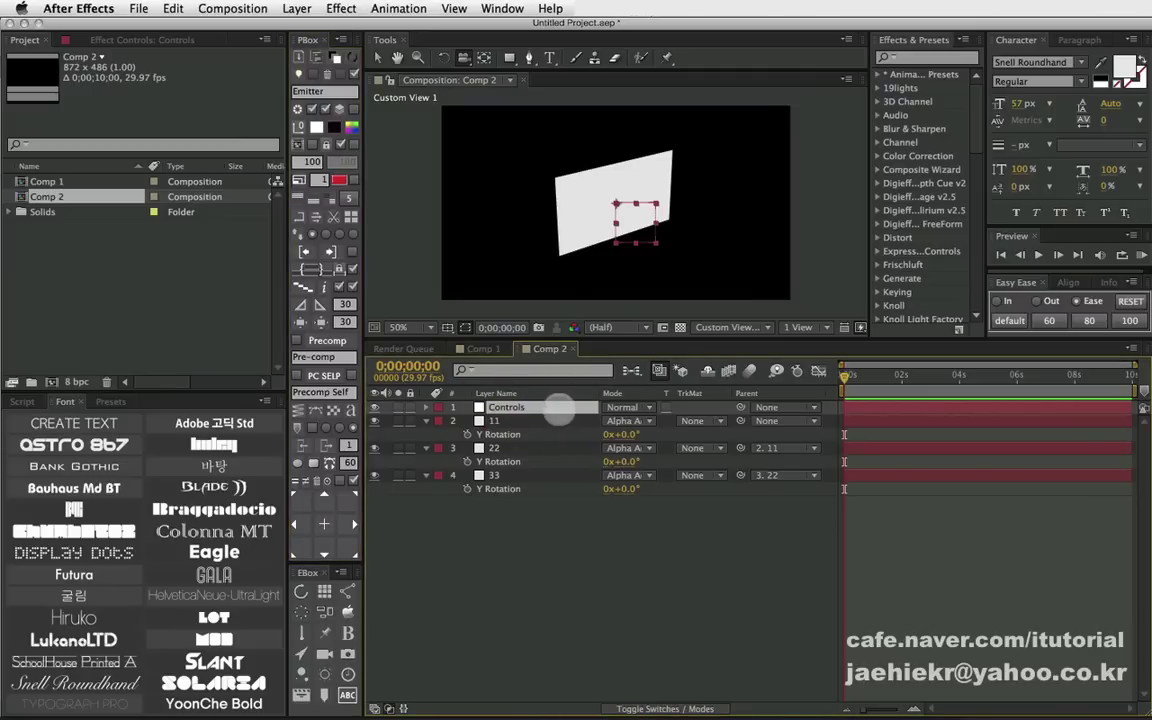
left_click(520, 405)
Step: Apply a Slider Control to Controls and rename the effect 'Fold (Use 0 ~ 100)'
left_click(330, 9)
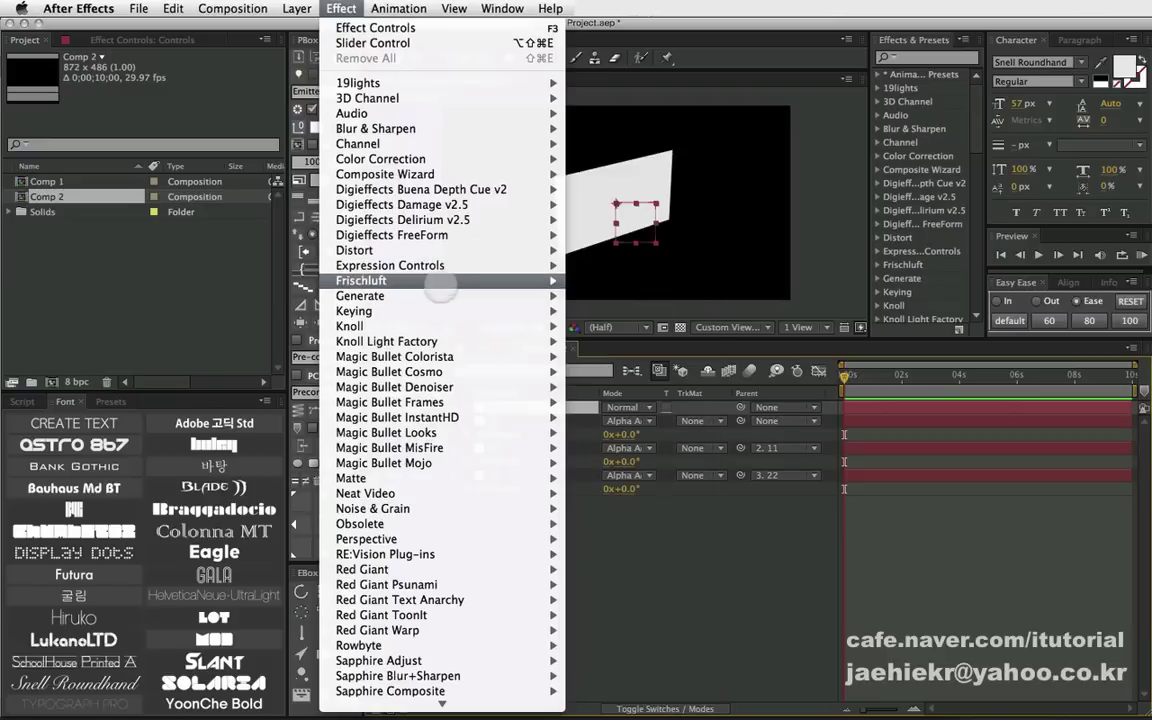
mouse_move(441, 268)
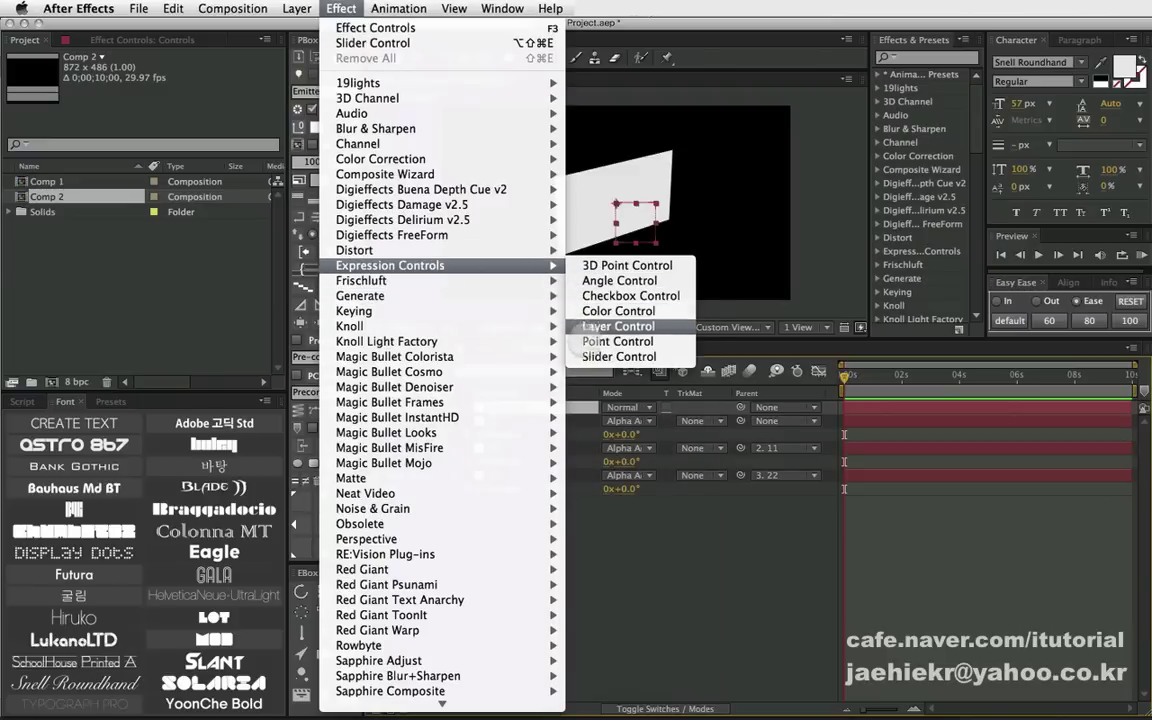
left_click(583, 355)
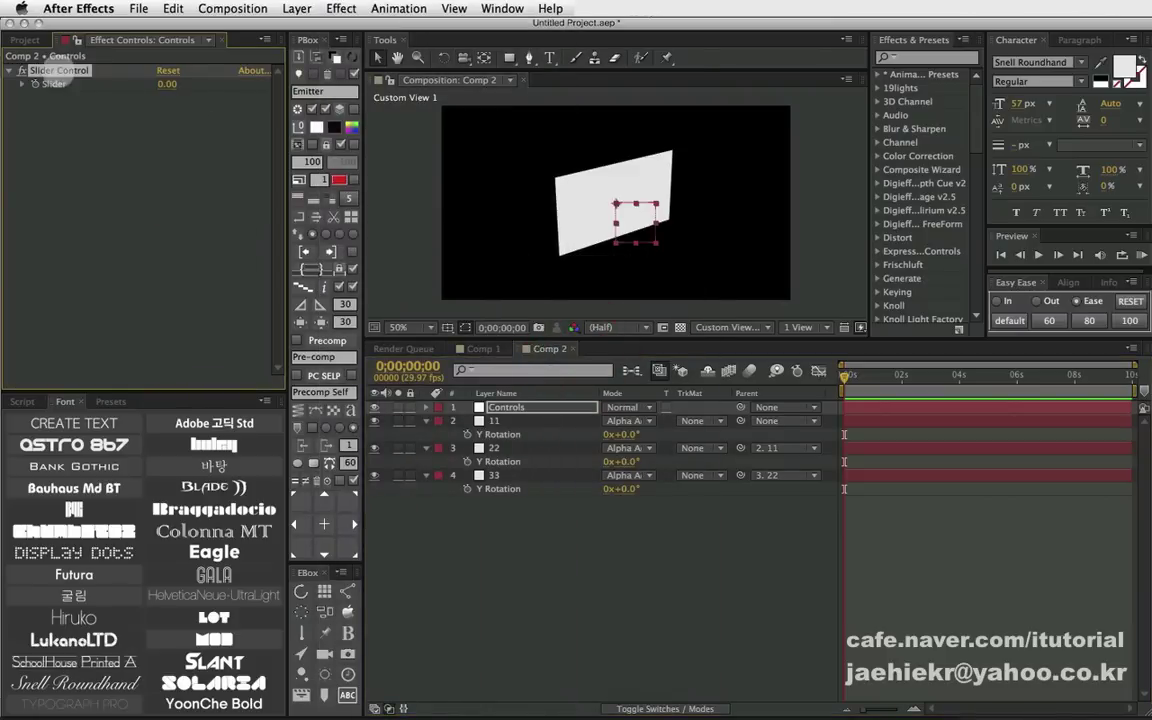
left_click(46, 68)
key("Return")
key("BackSpace")
type("Fold (Use 0 ~ 100)")
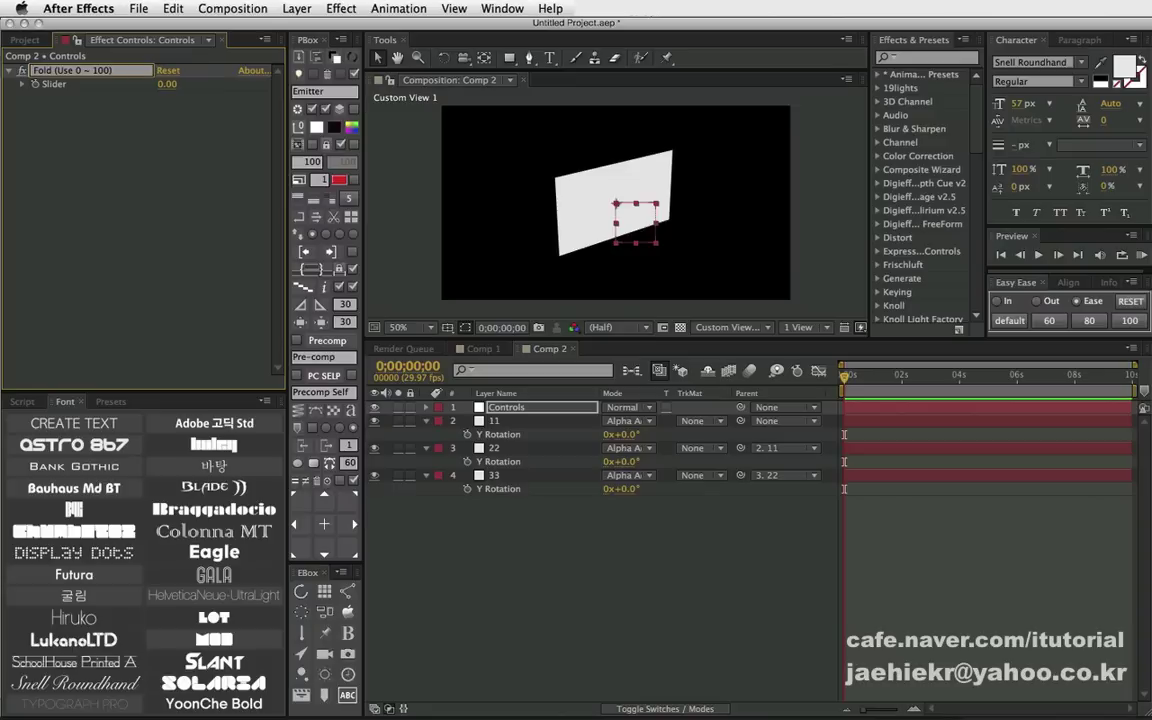
left_click(175, 136)
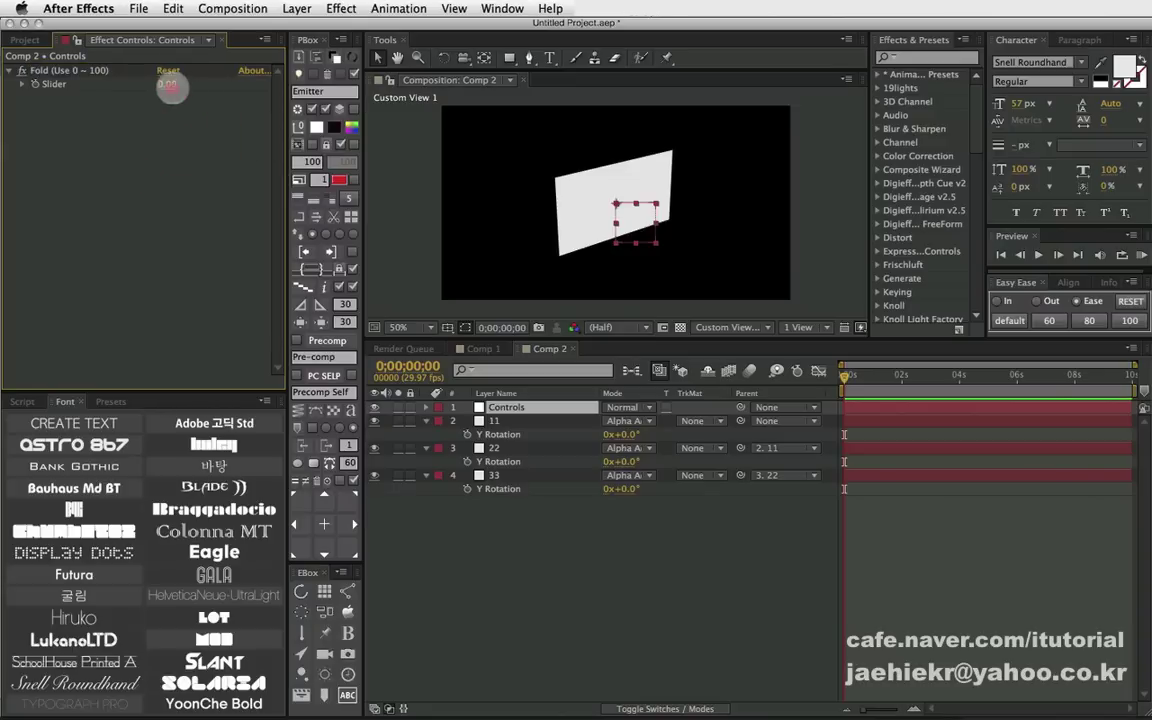
Step: Test the Fold slider by dragging it, leaving it reset to 0
left_click_drag(168, 84, 345, 92)
left_click(178, 72)
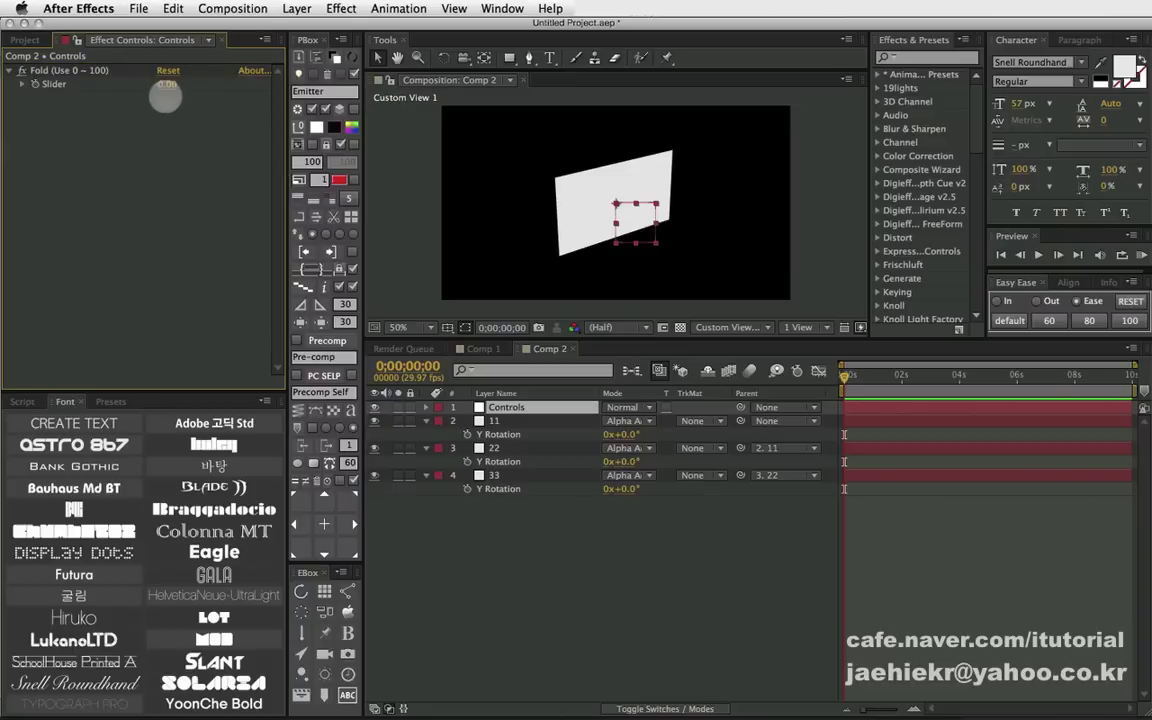
left_click(50, 80)
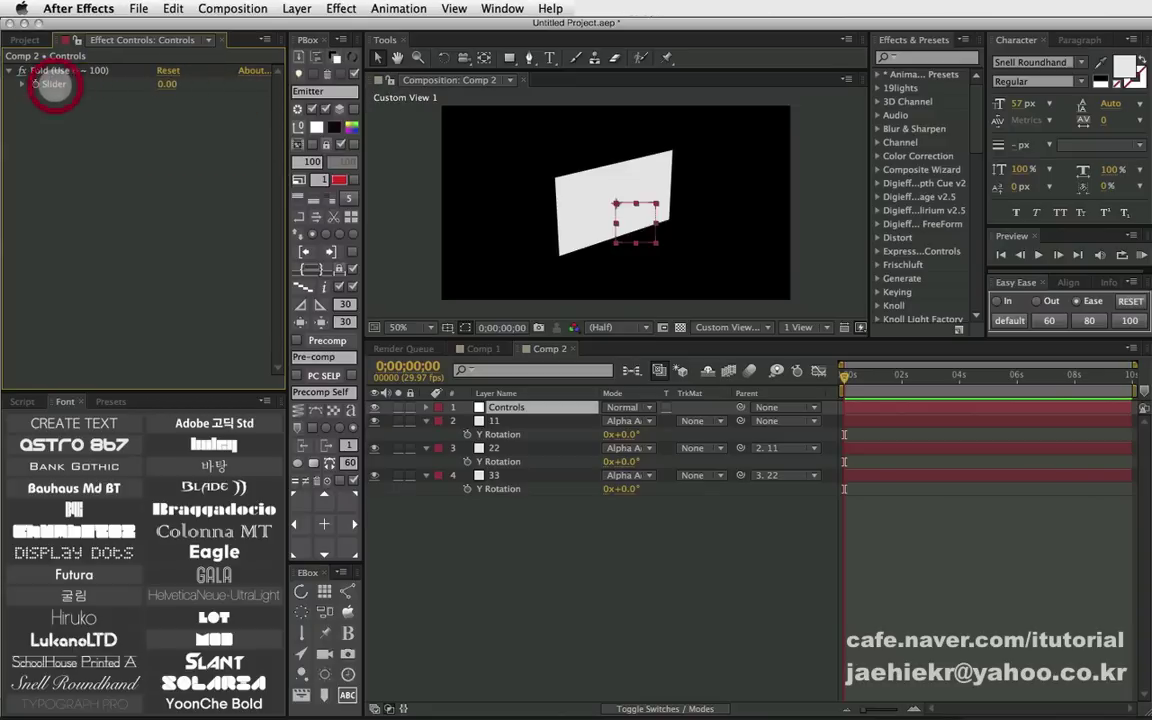
mouse_move(167, 83)
left_mouse_down()
mouse_move(205, 86)
mouse_move(150, 108)
left_mouse_up()
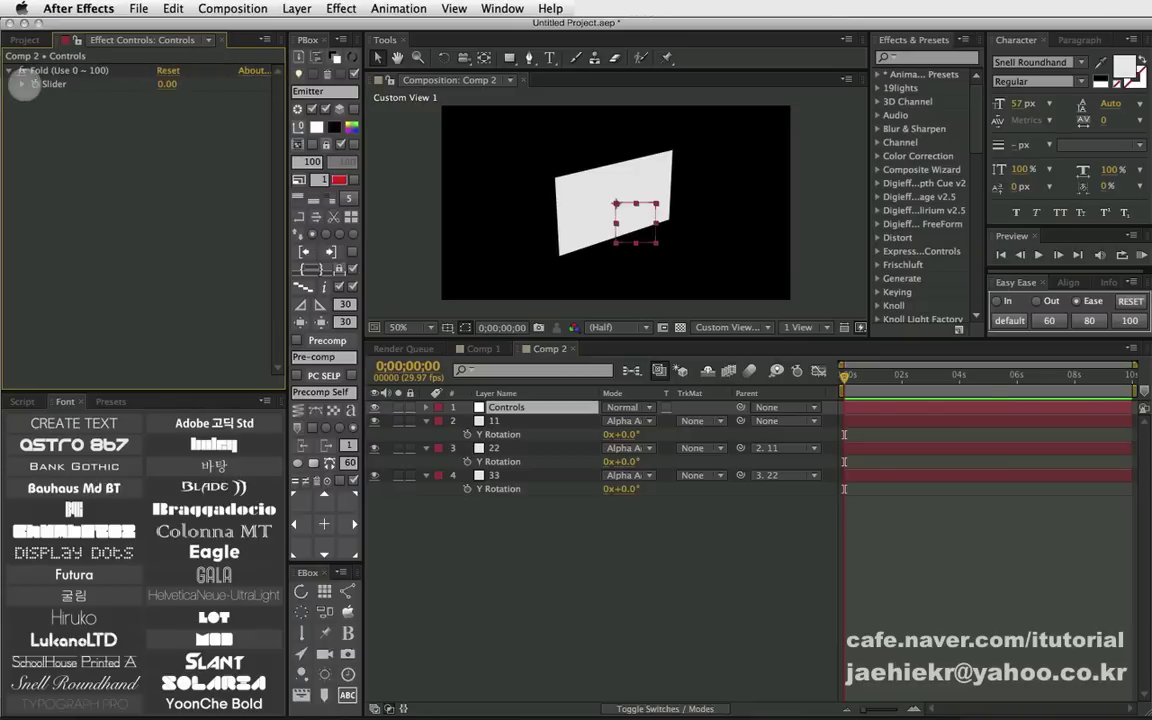
left_click(22, 84)
mouse_move(44, 108)
left_mouse_down()
mouse_move(62, 121)
mouse_move(45, 117)
left_mouse_up()
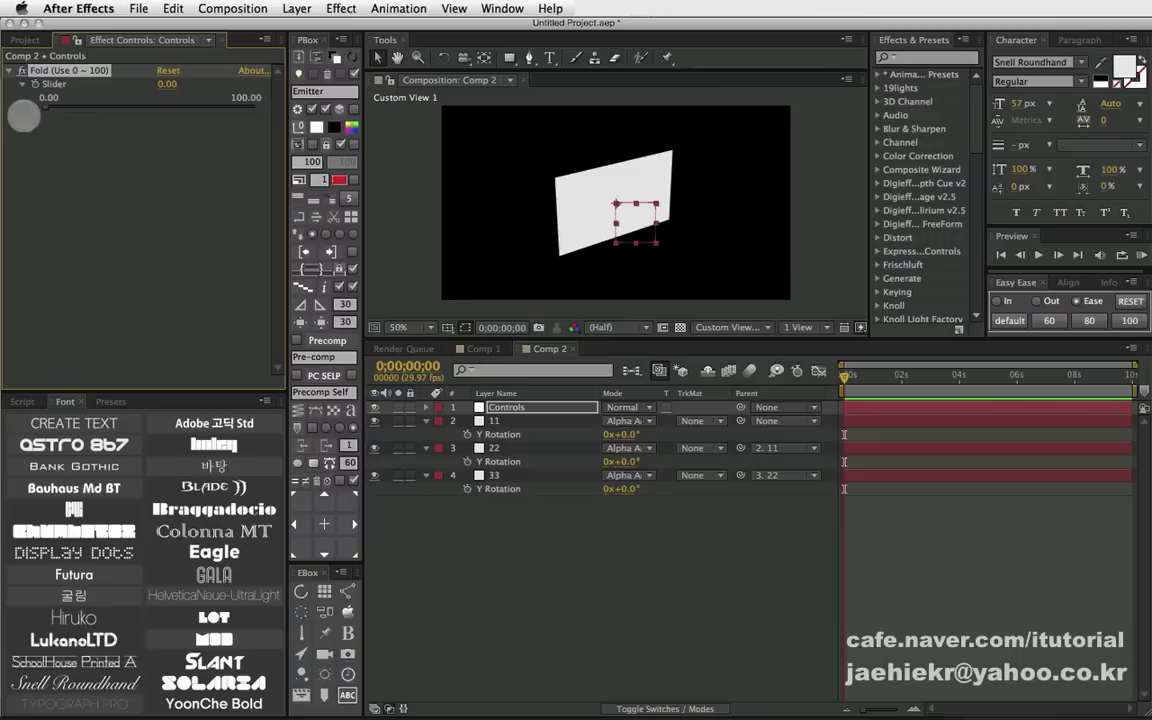
right_click(55, 86)
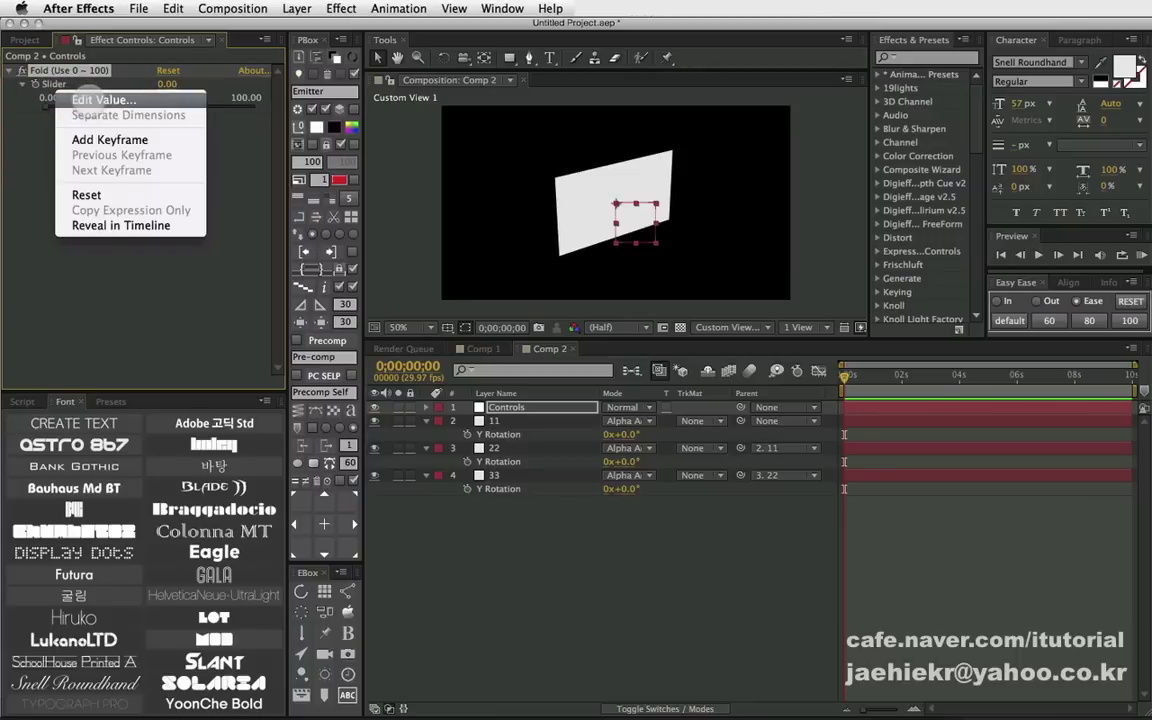
left_click(84, 100)
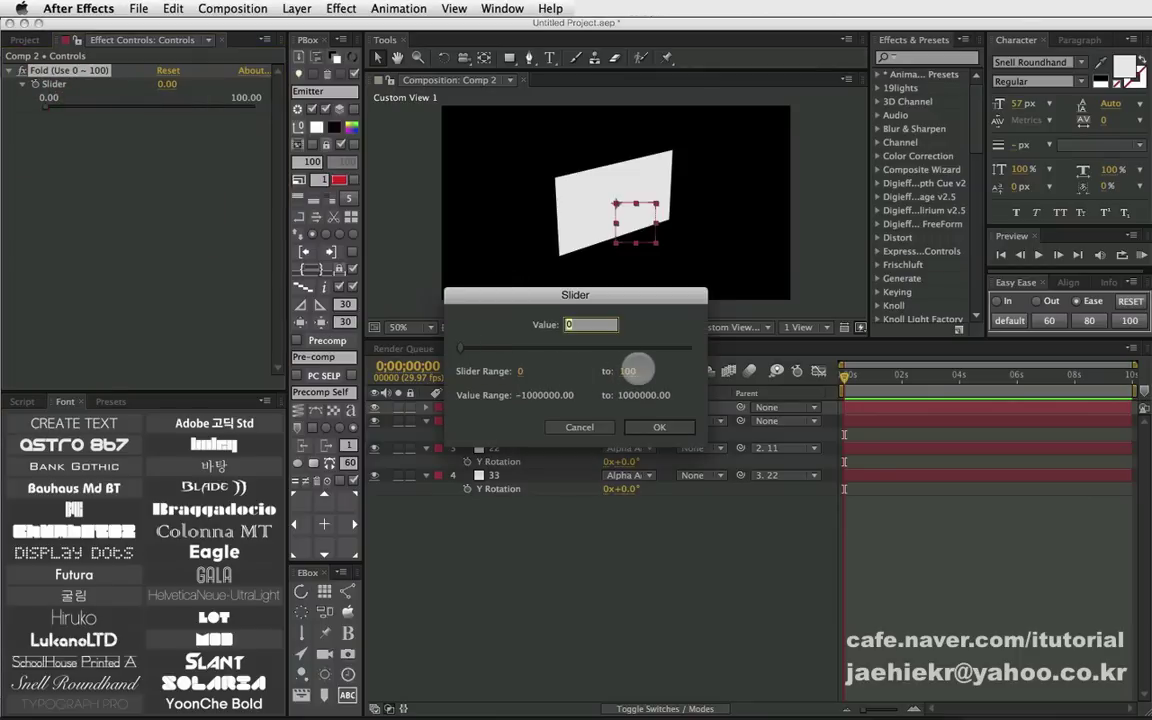
left_click(627, 371)
type("200")
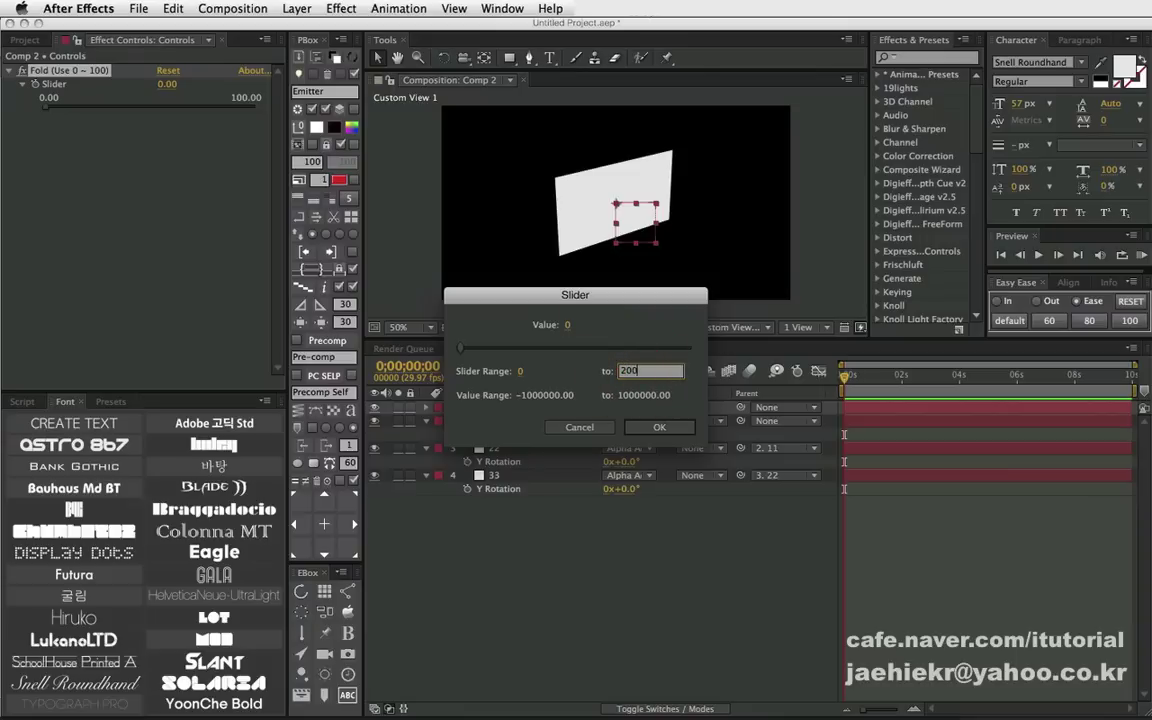
left_click(660, 427)
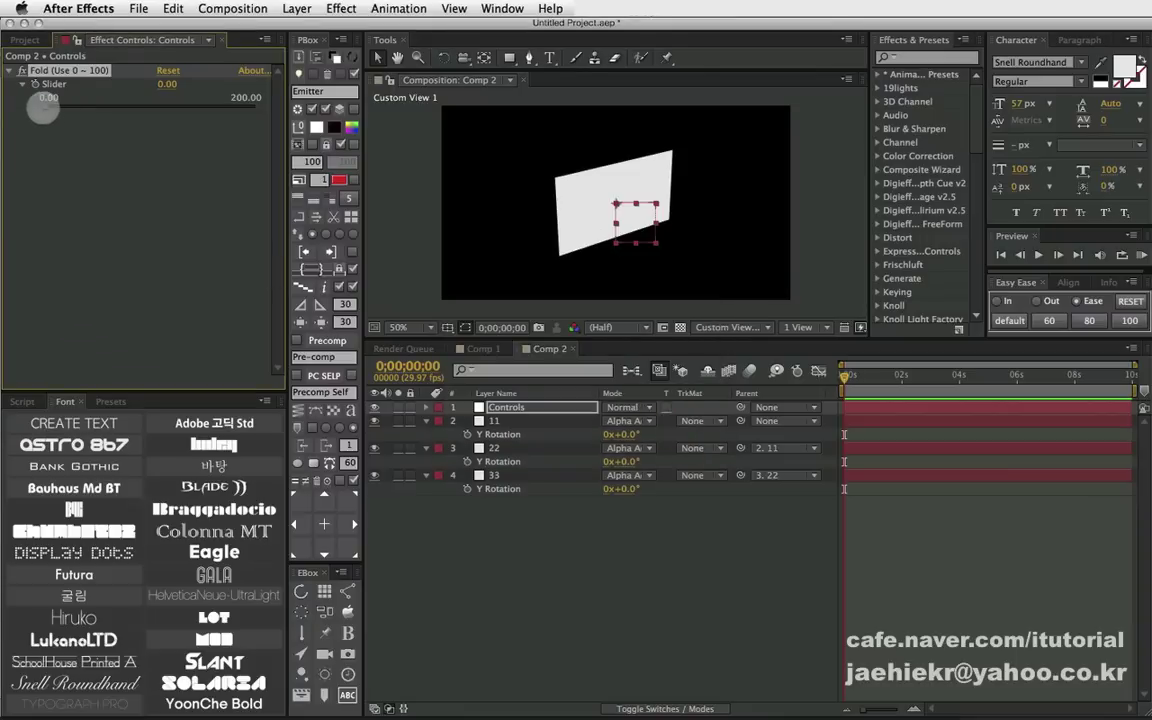
left_click_drag(43, 108, 38, 108)
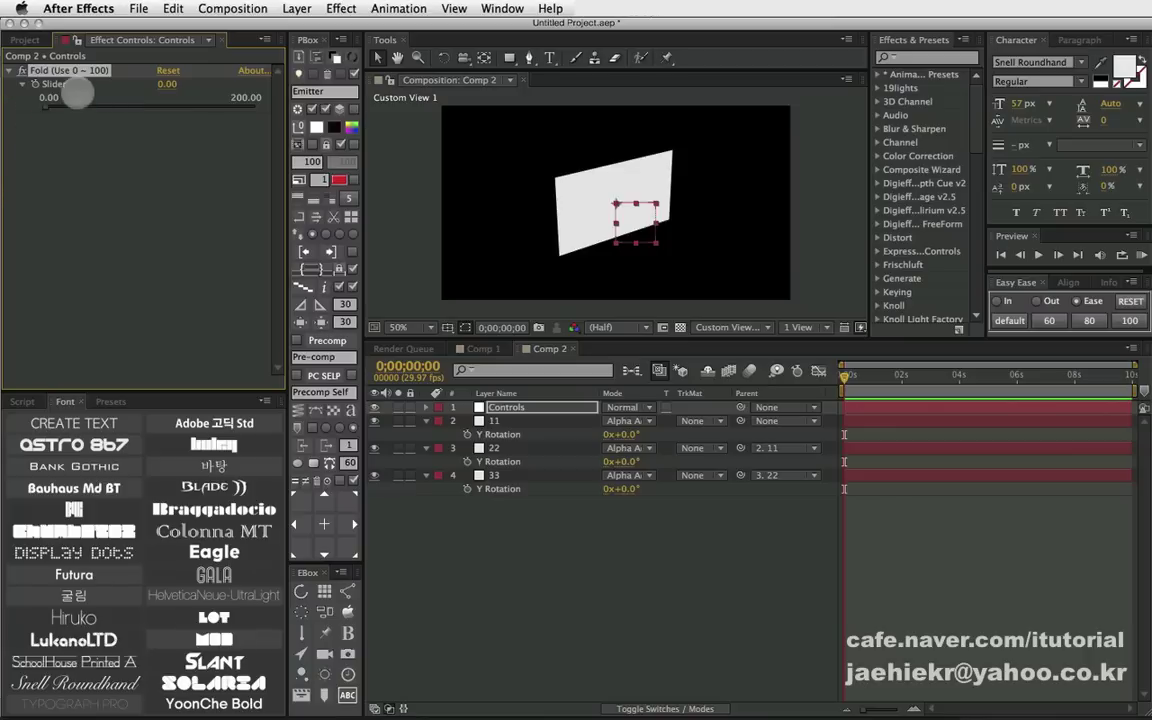
right_click(68, 84)
left_click(98, 95)
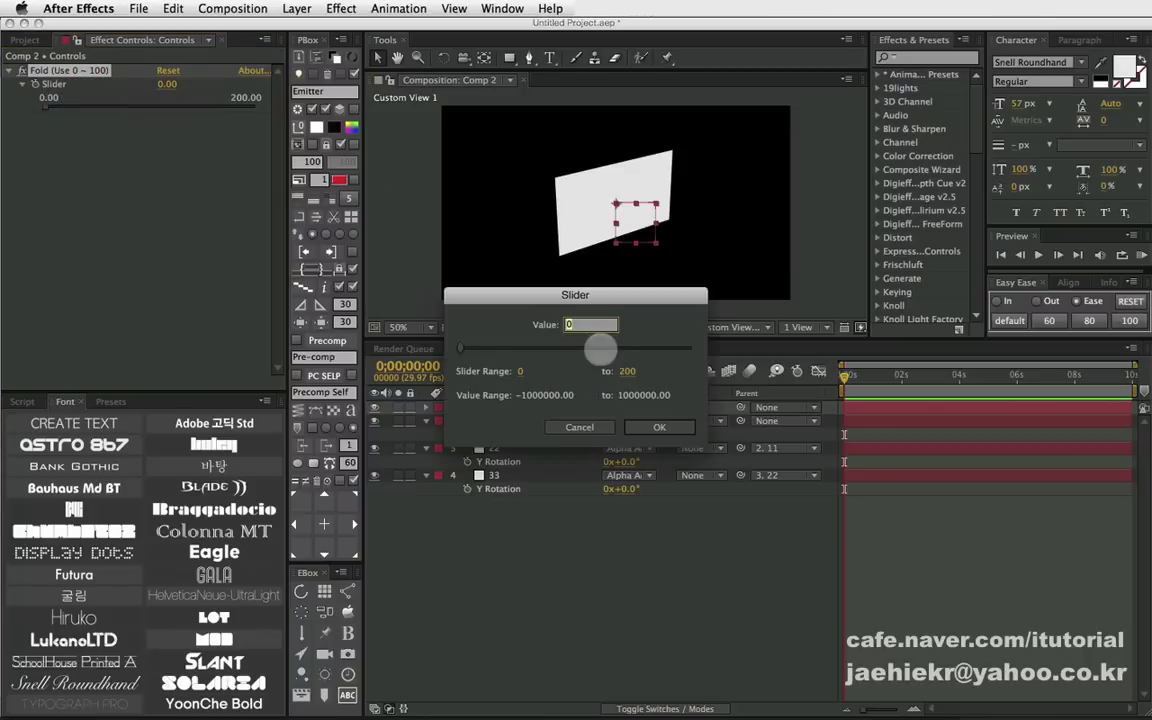
double_click(627, 371)
type("100")
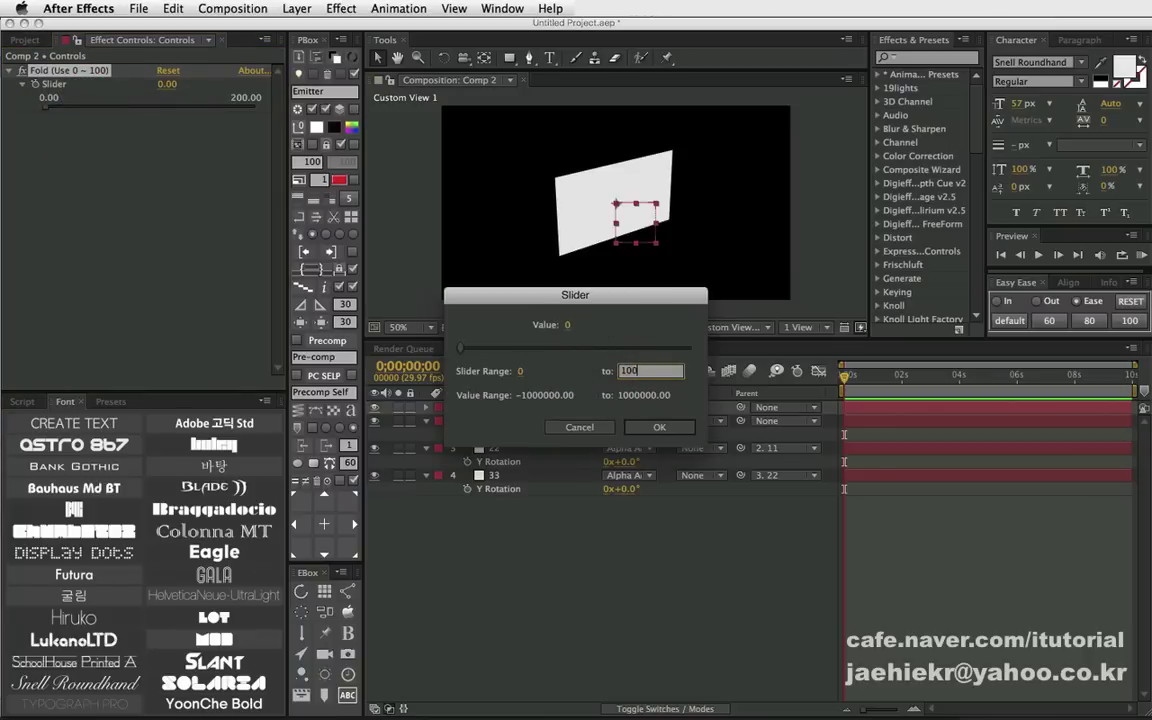
left_click(660, 427)
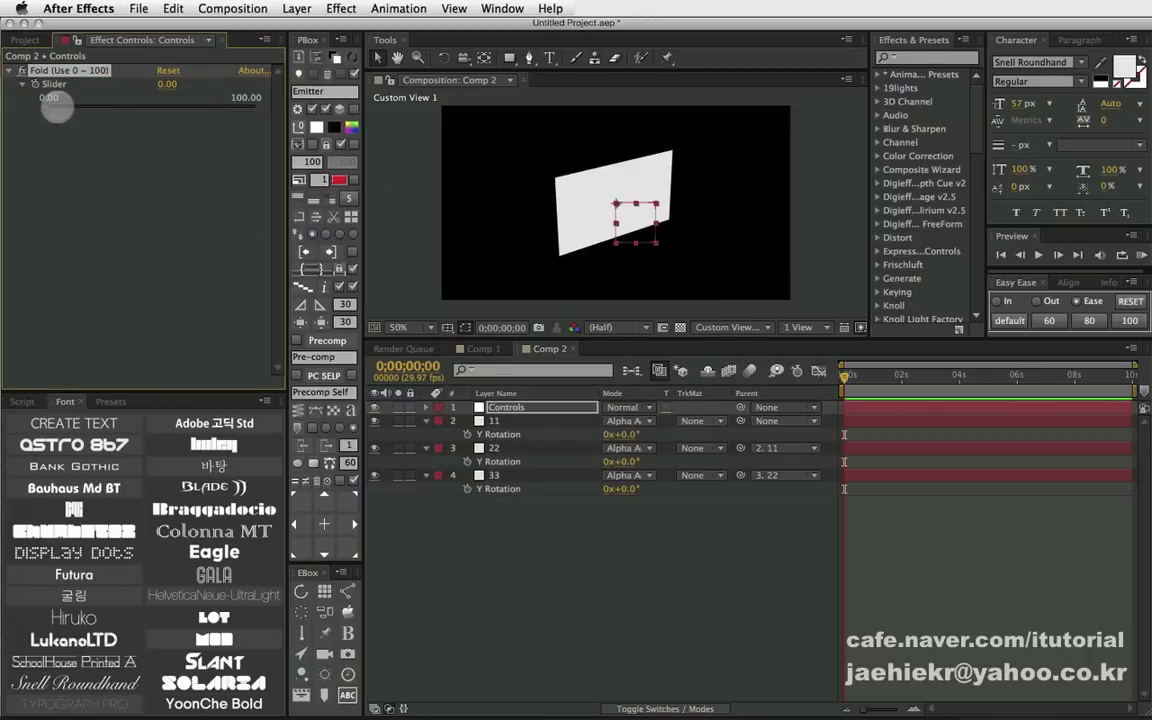
left_click_drag(45, 108, 13, 131)
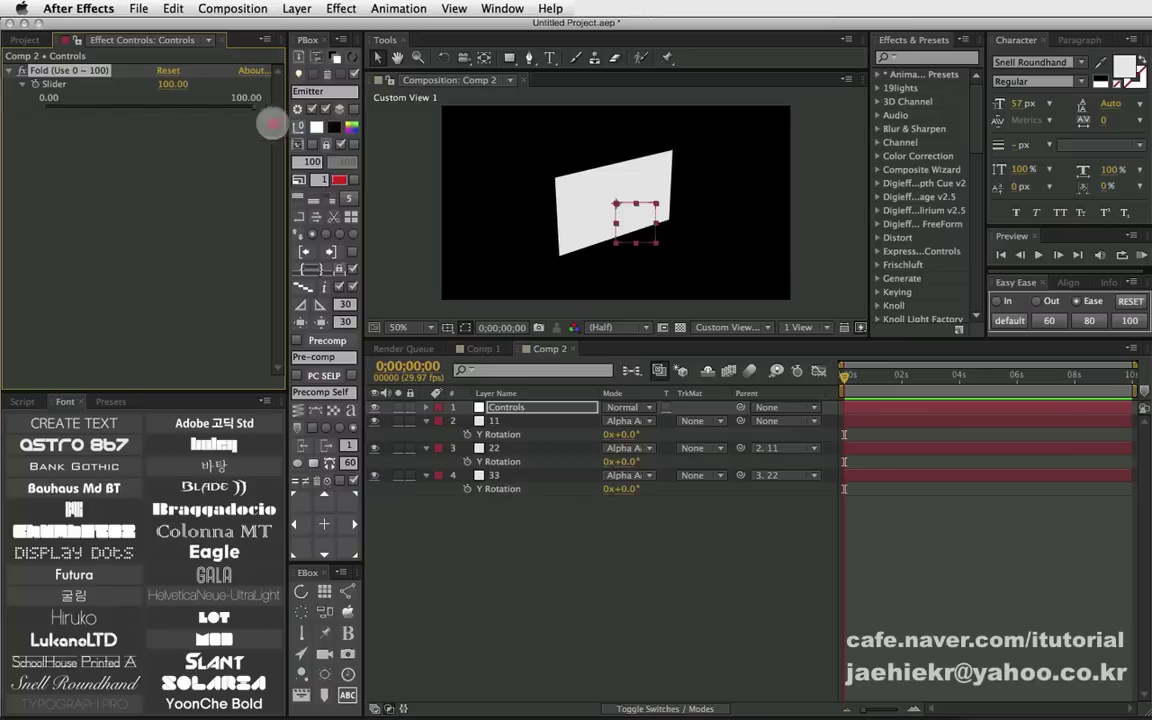
left_click(519, 535)
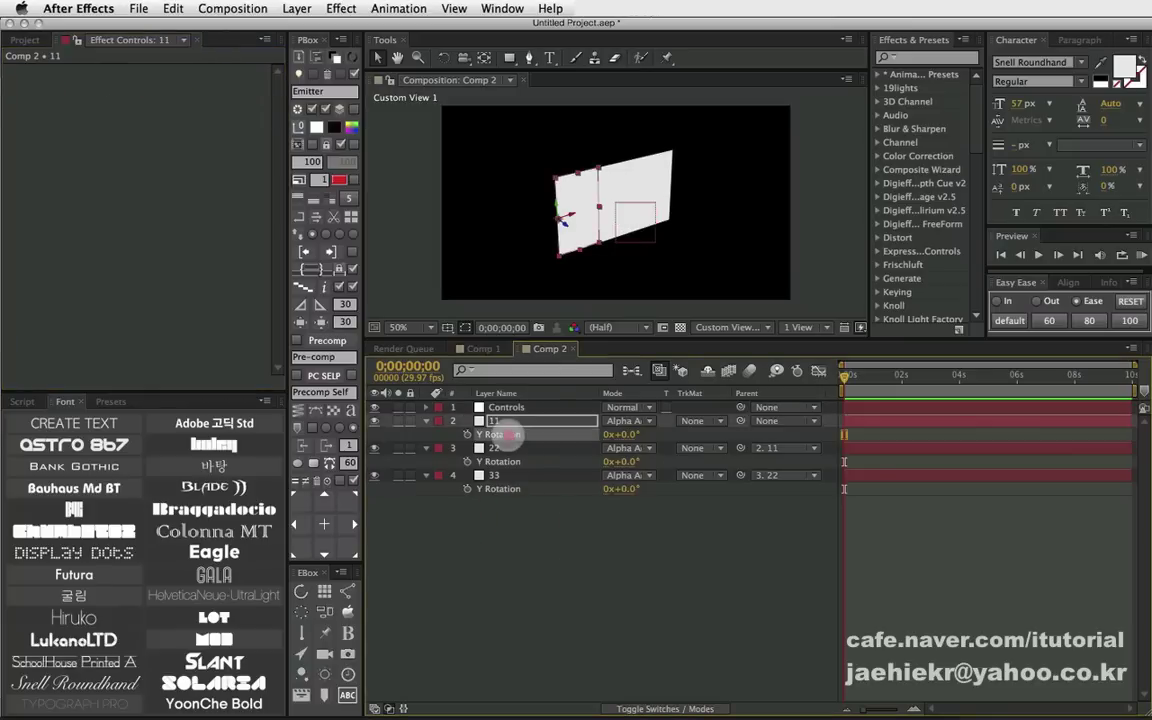
Step: Add an expression to layer 11's Y Rotation that references the Fold slider as n
left_click(505, 424)
left_click(505, 407)
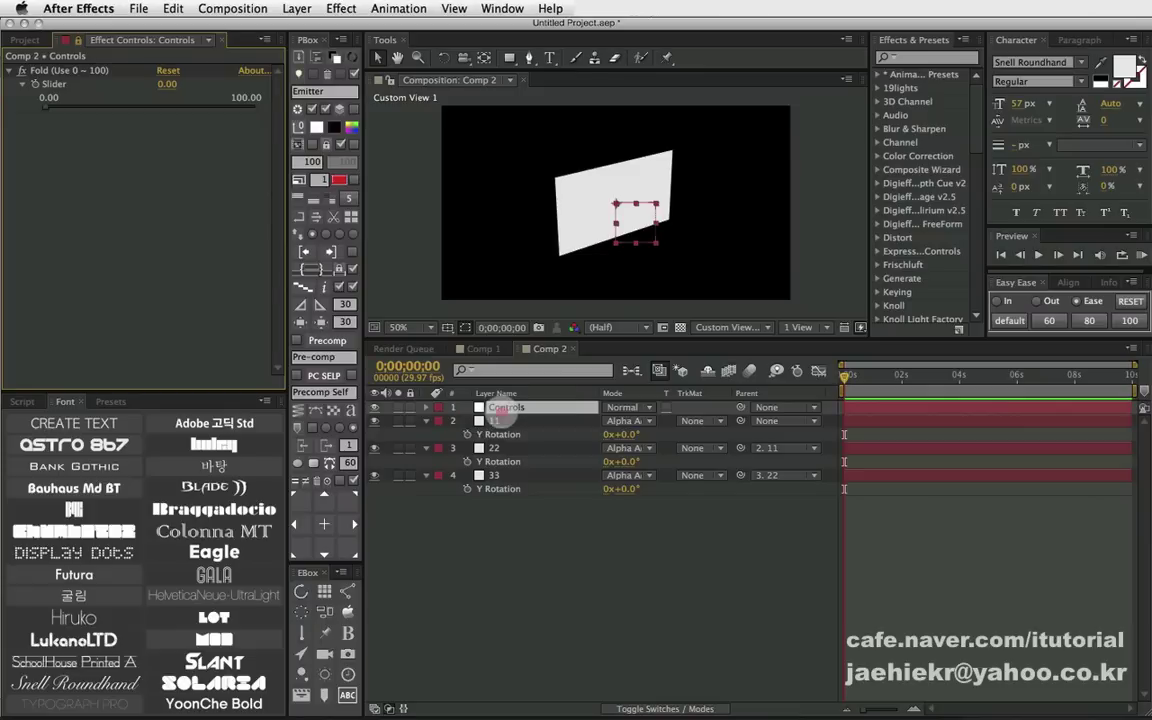
left_click(500, 410)
left_click(497, 421)
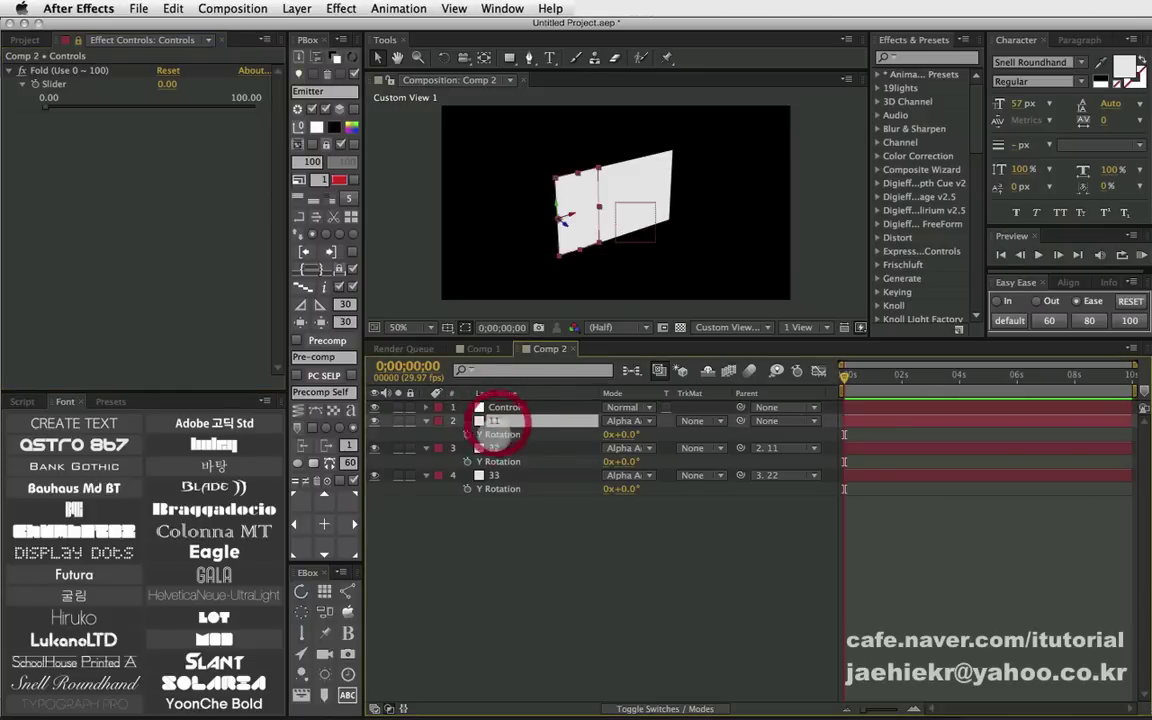
left_click(467, 434, "alt")
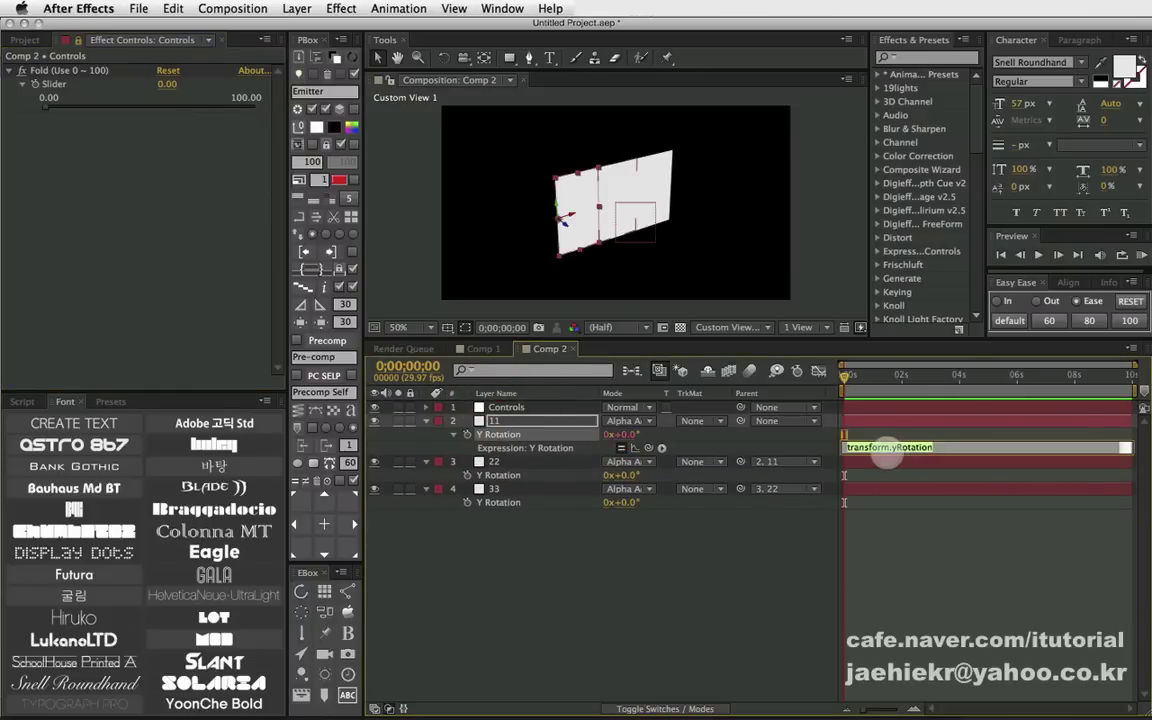
left_click(887, 452)
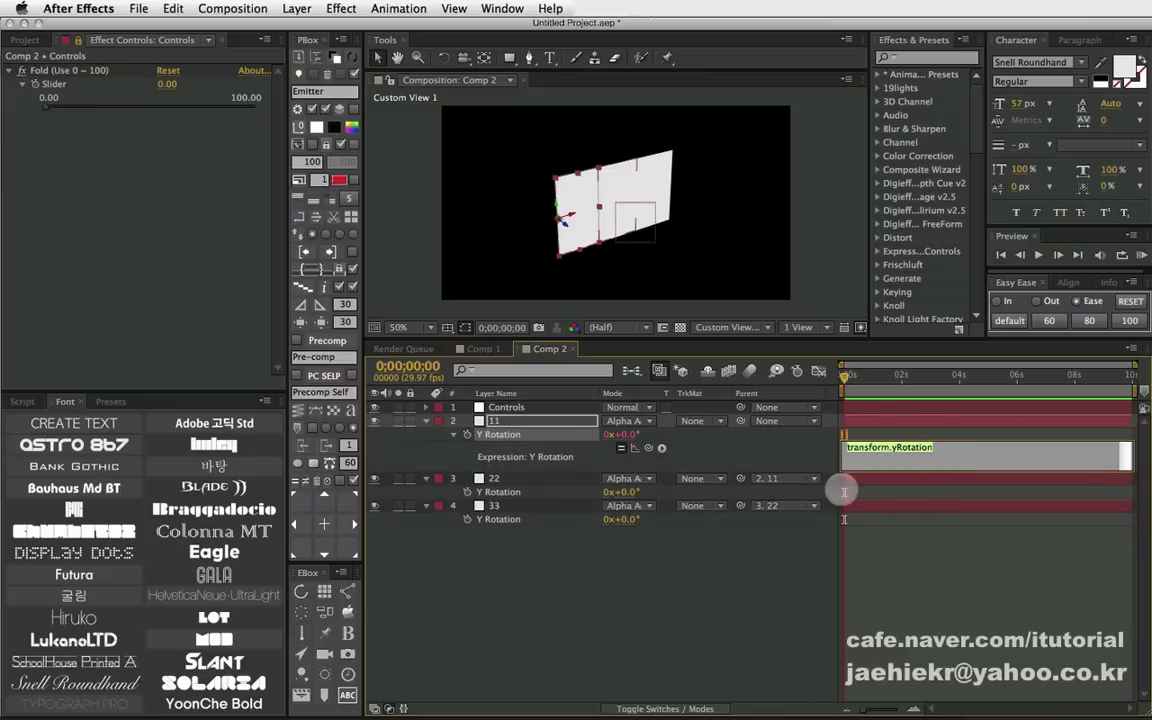
type("r =")
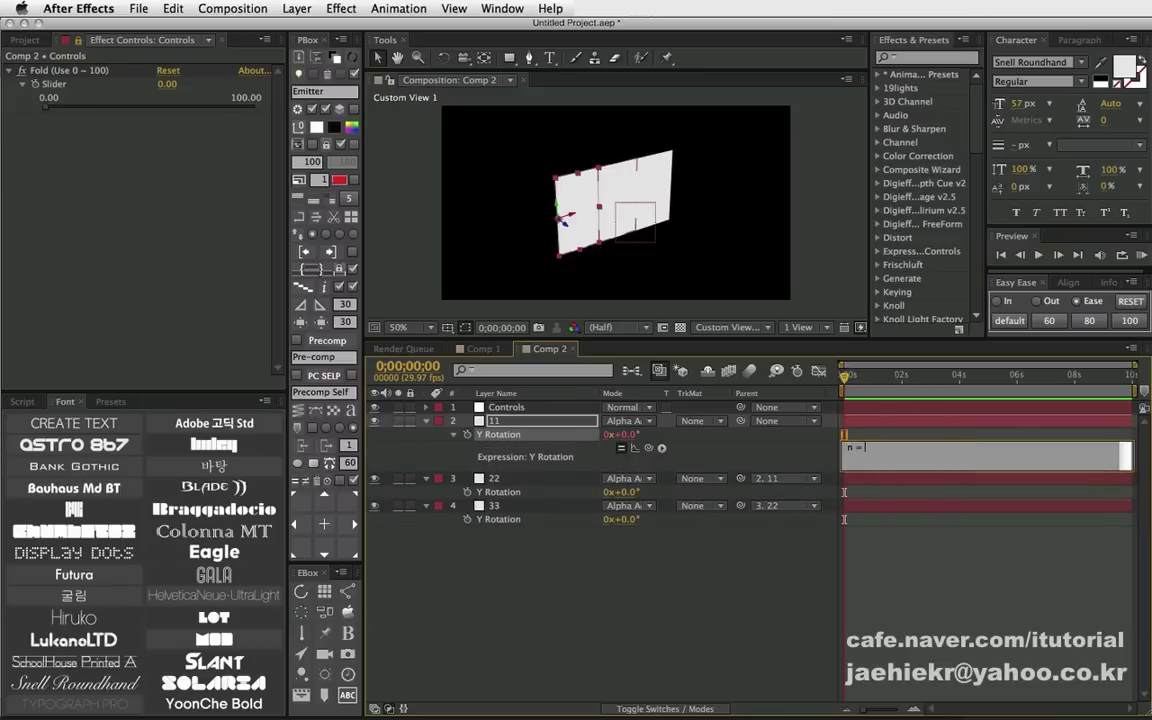
left_click_drag(661, 448, 52, 84)
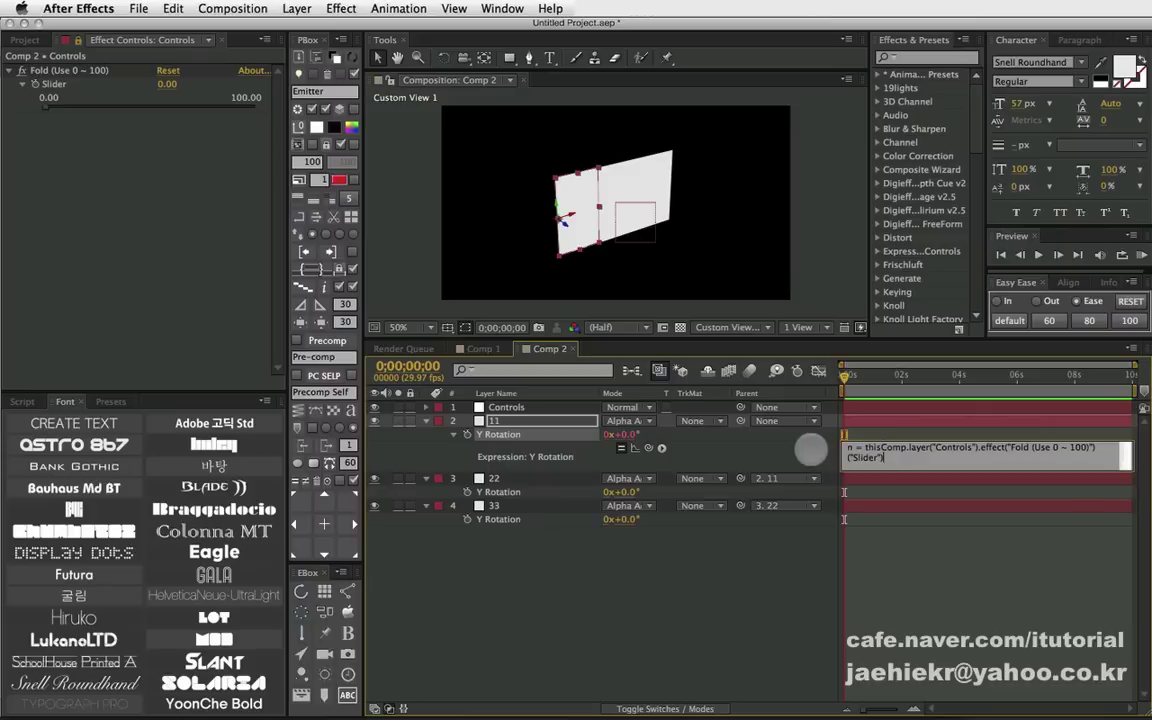
left_click(815, 457)
Step: Extend the expression with linear(n, 0, 100, 90, 0) and test it with the Fold slider
right_click(782, 397)
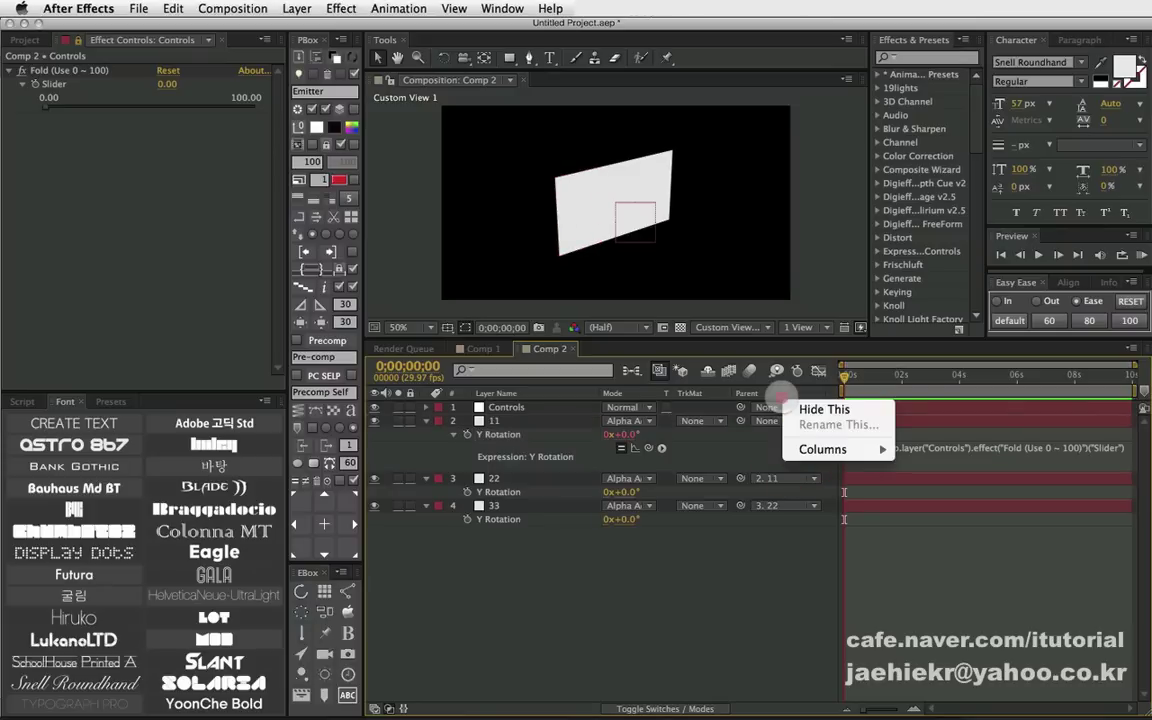
left_click(790, 406)
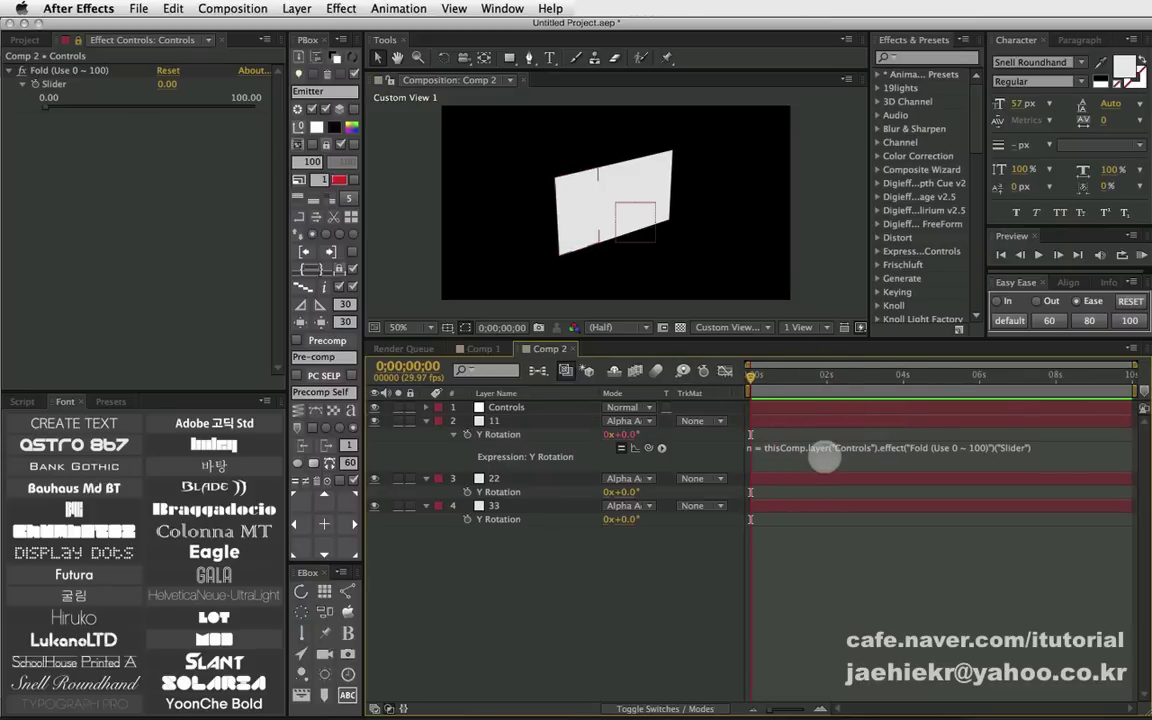
left_click(765, 450)
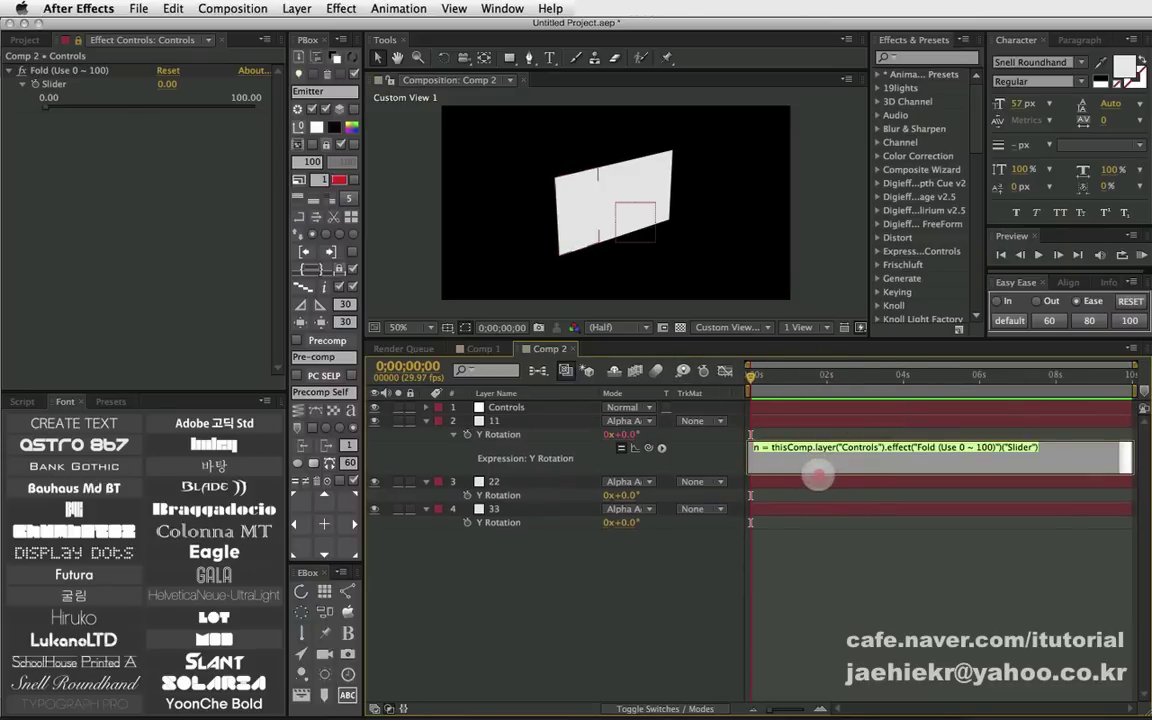
left_click_drag(818, 470, 818, 486)
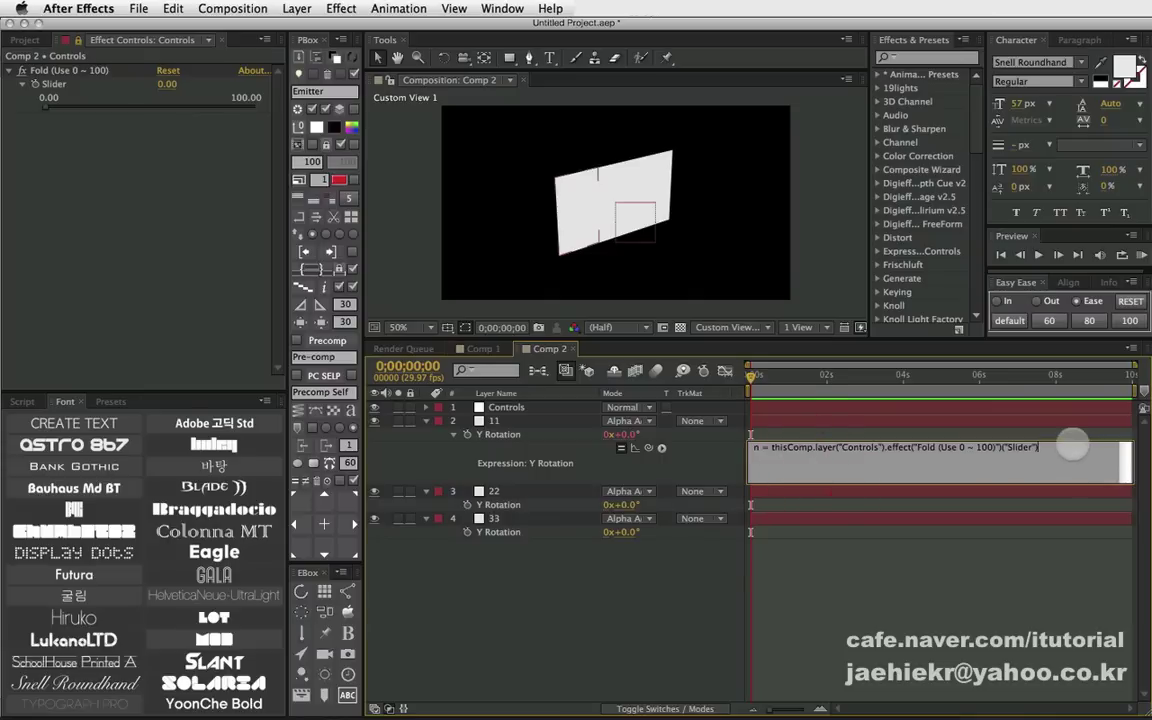
type(";")
key("Return")
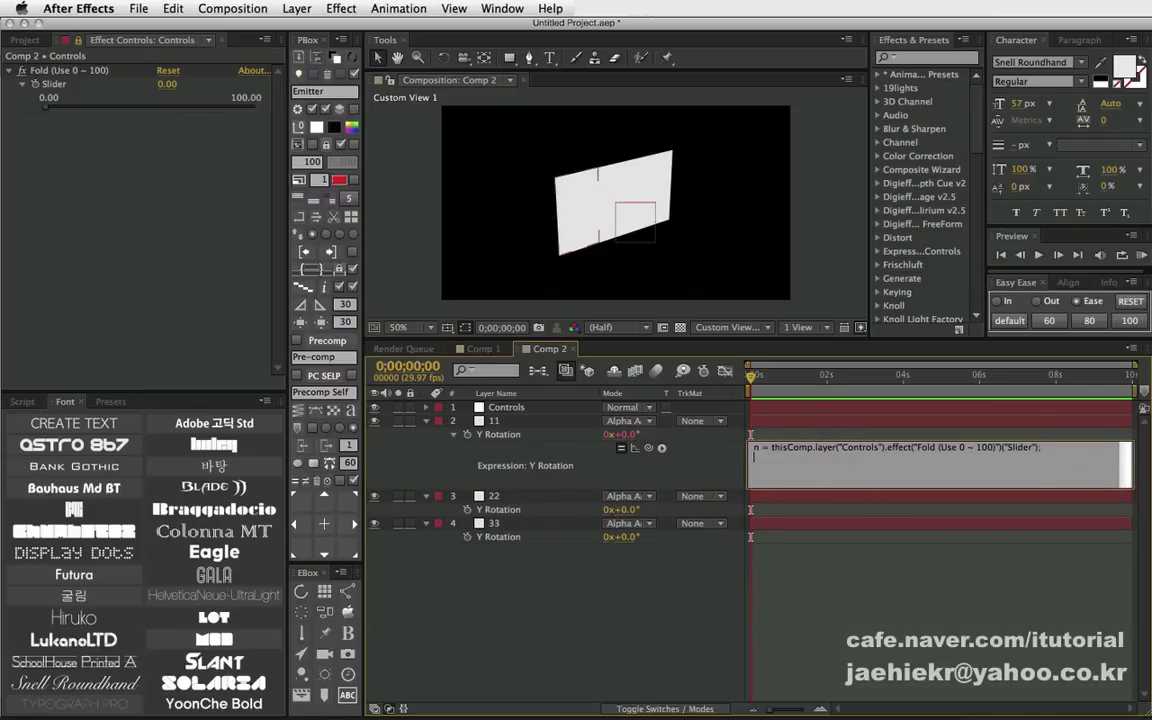
key("Return")
type("linear(n, 0, 100, 90, 0)")
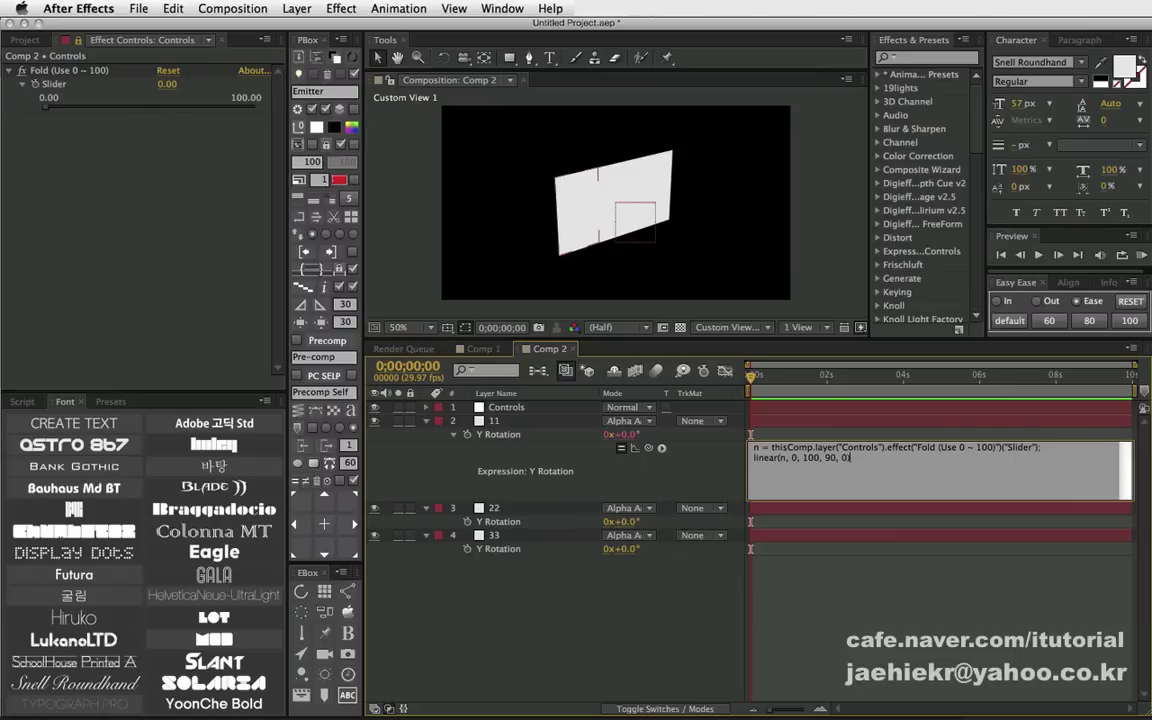
left_click(625, 424)
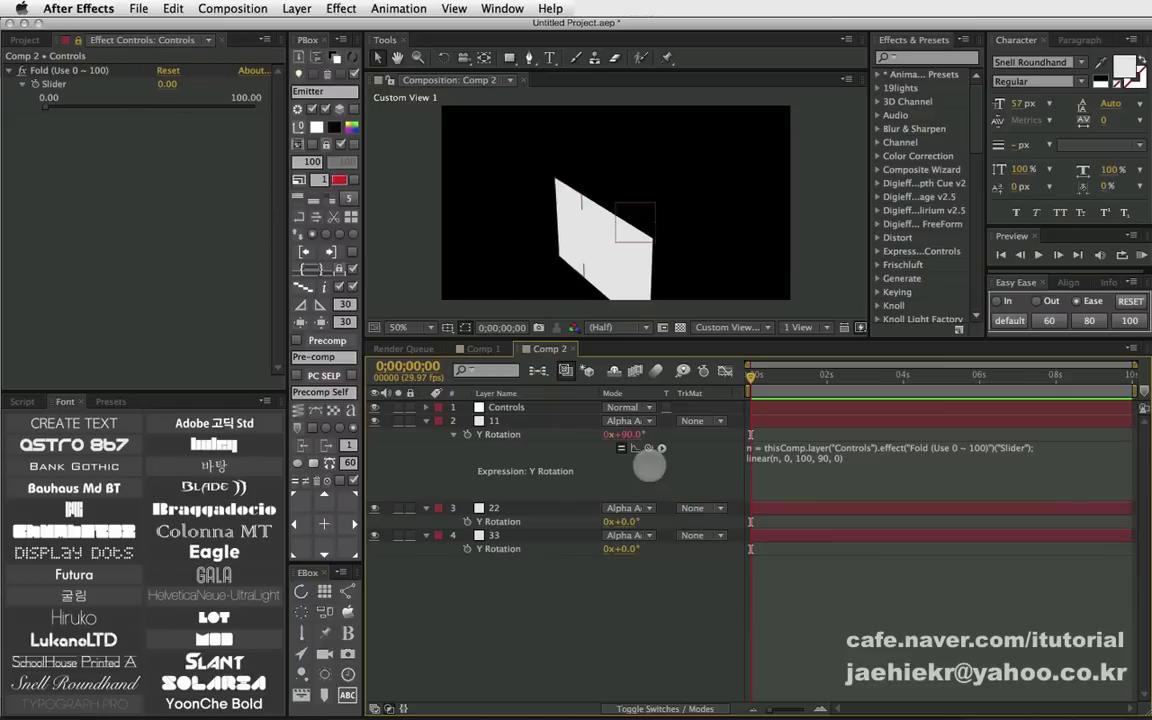
mouse_move(46, 101)
left_mouse_down()
mouse_move(121, 98)
mouse_move(5, 108)
left_mouse_up()
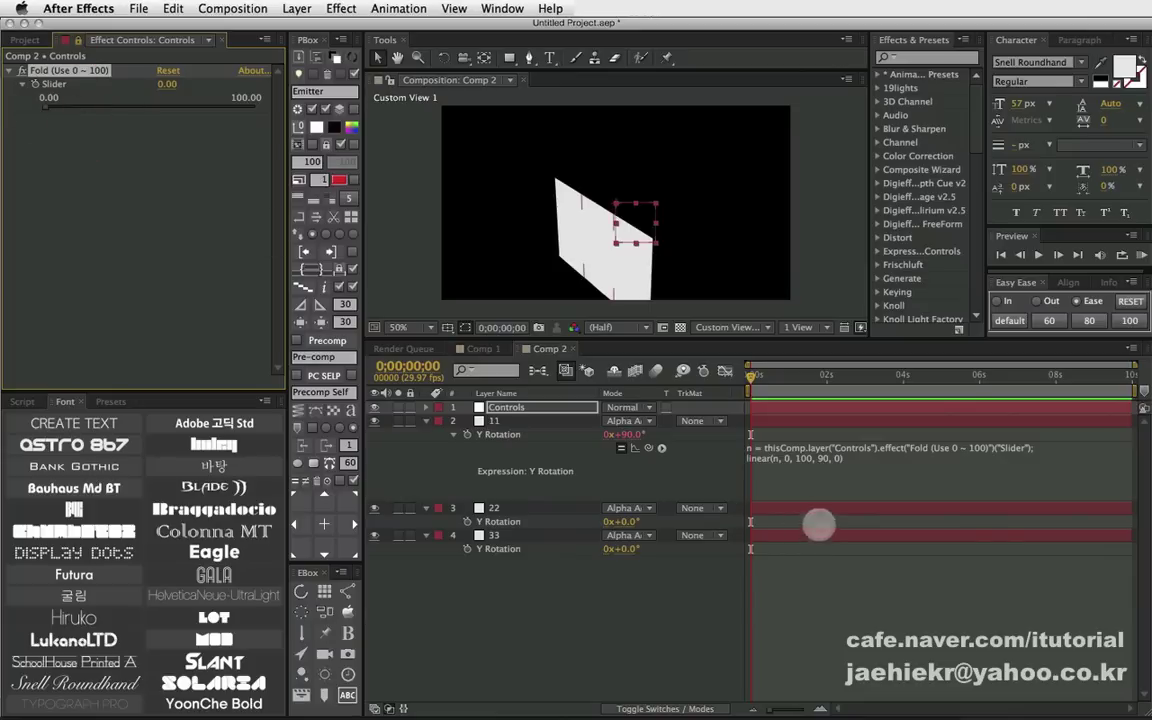
left_click(800, 455)
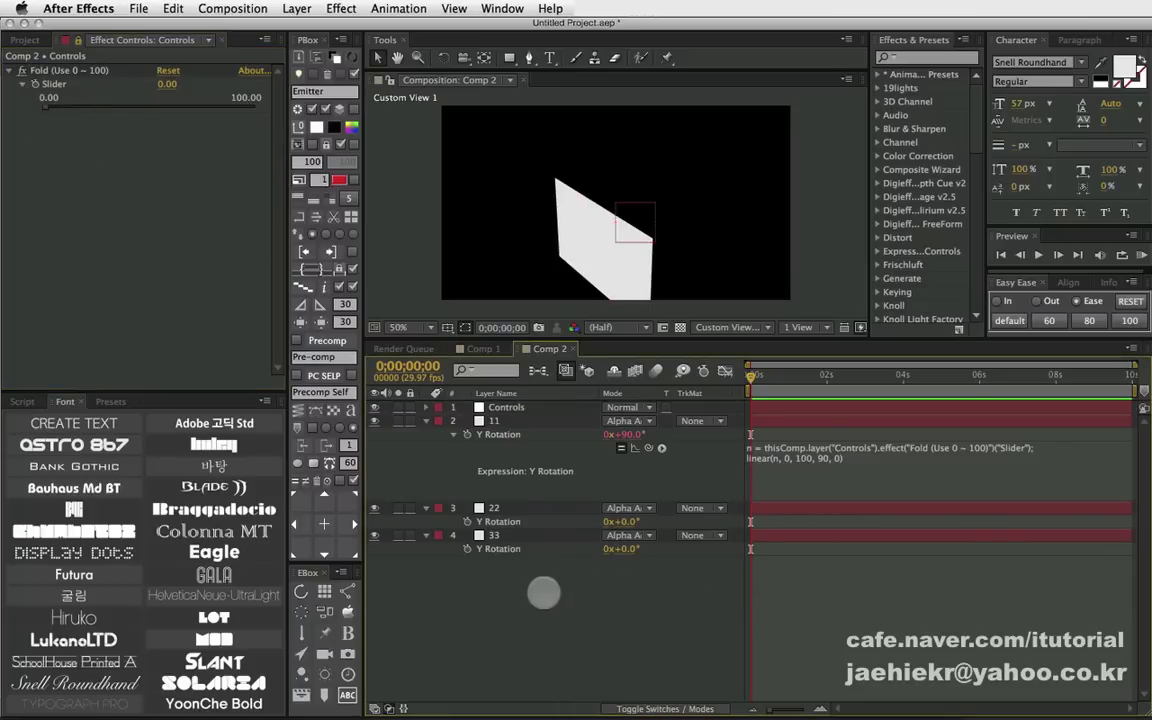
Step: Paste the expression into layer 22's Y Rotation, changing 90 to -179
left_click(497, 521)
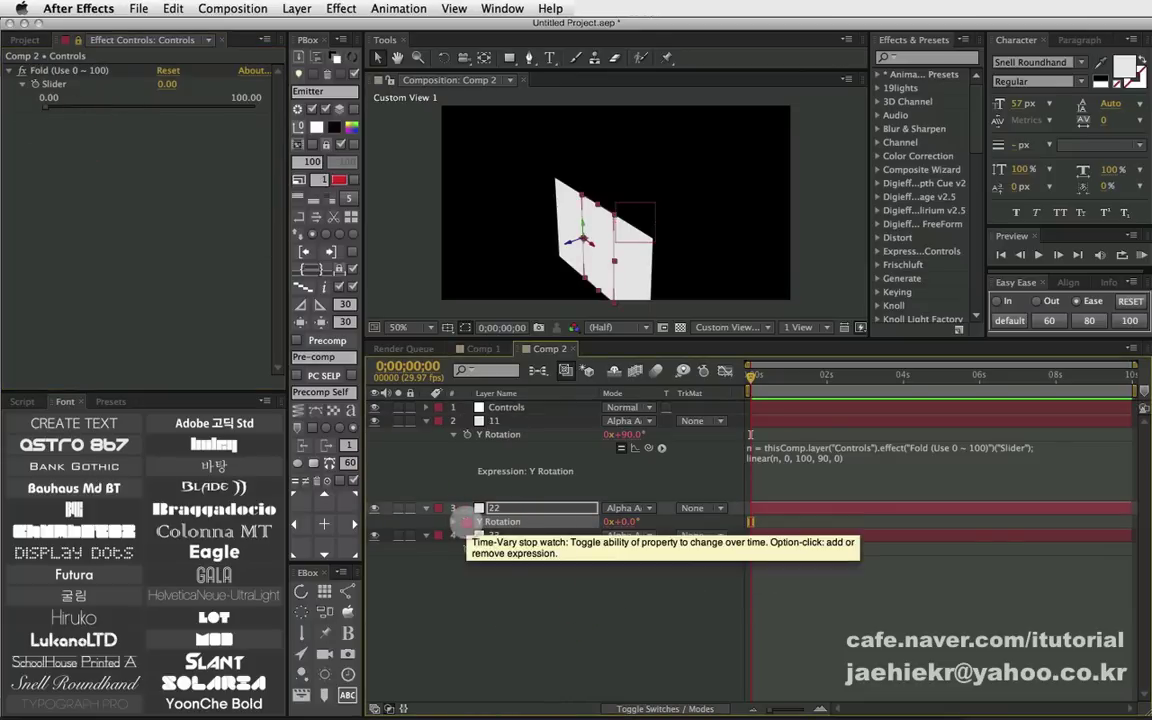
left_click(466, 521, "alt")
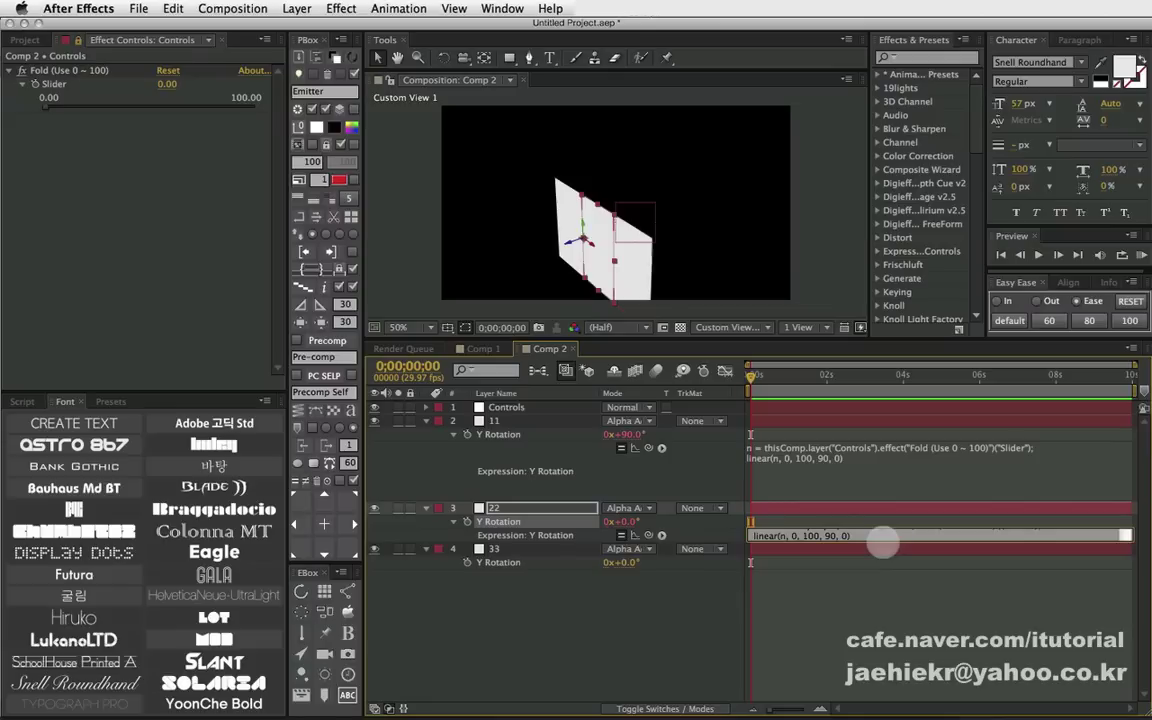
left_click(861, 540)
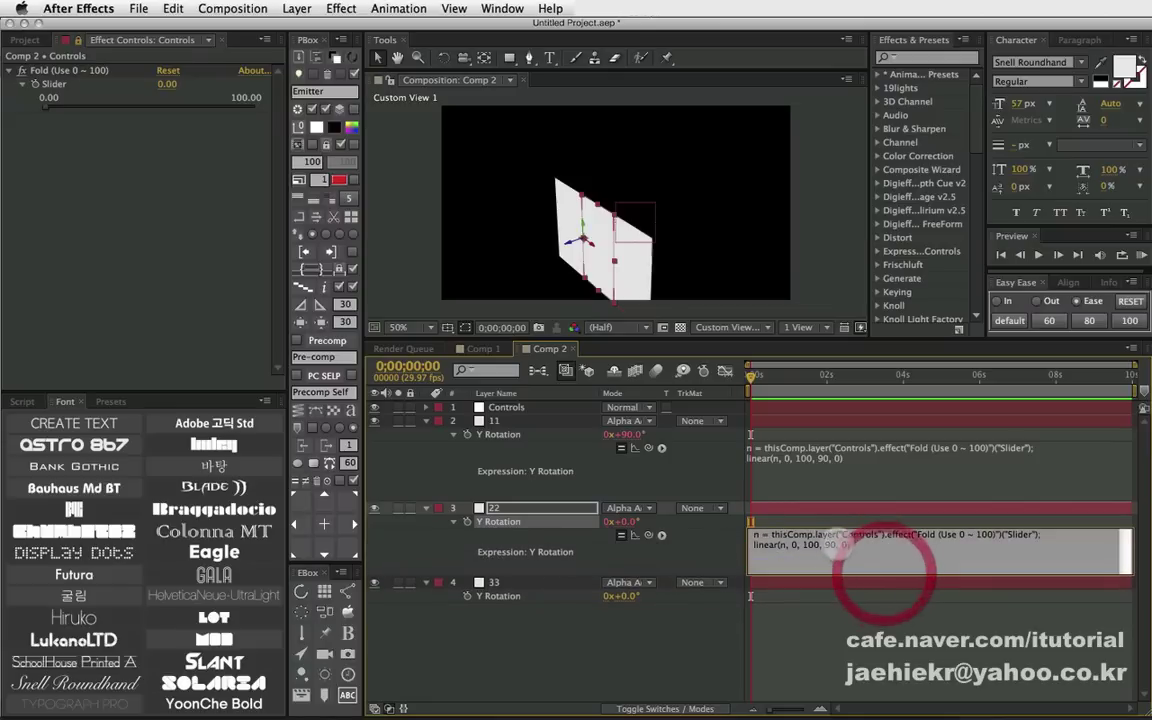
left_click(828, 544)
key("Right")
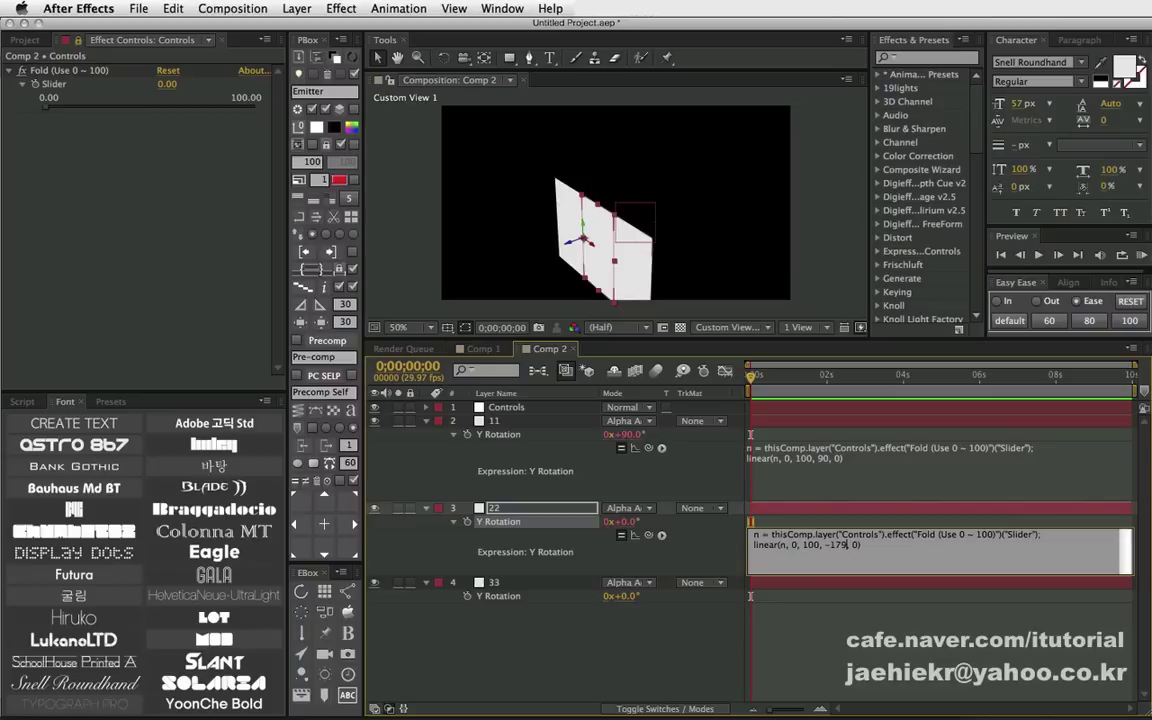
left_click(721, 556)
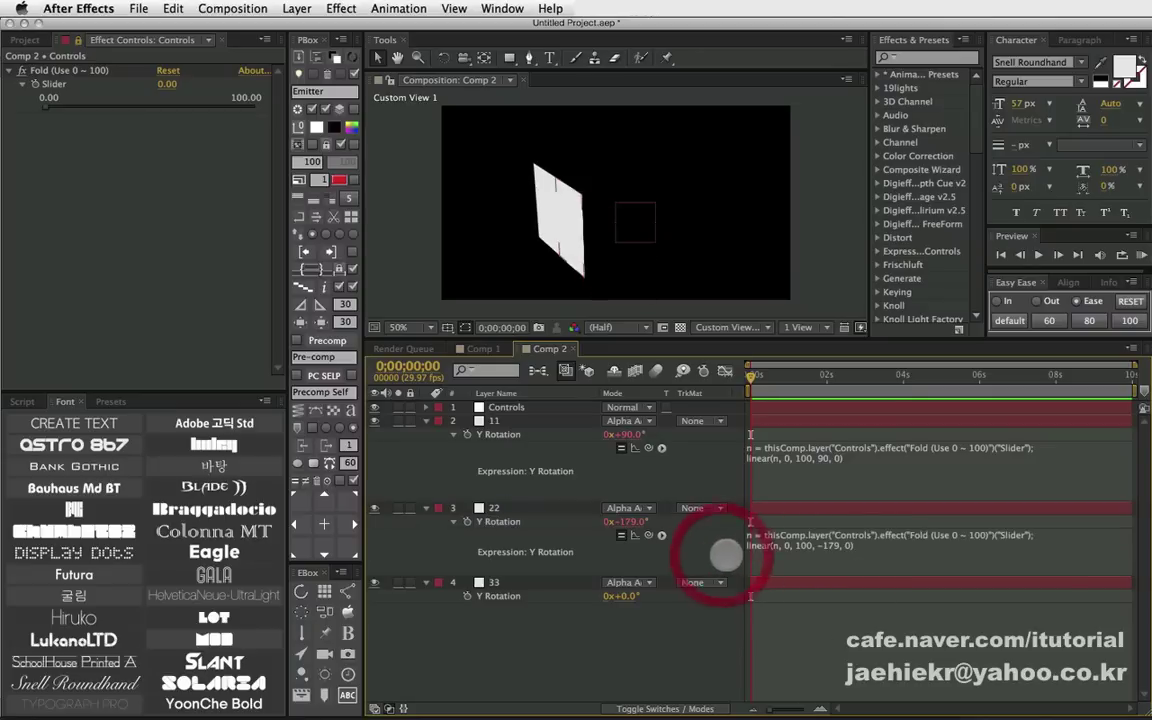
left_click(797, 550)
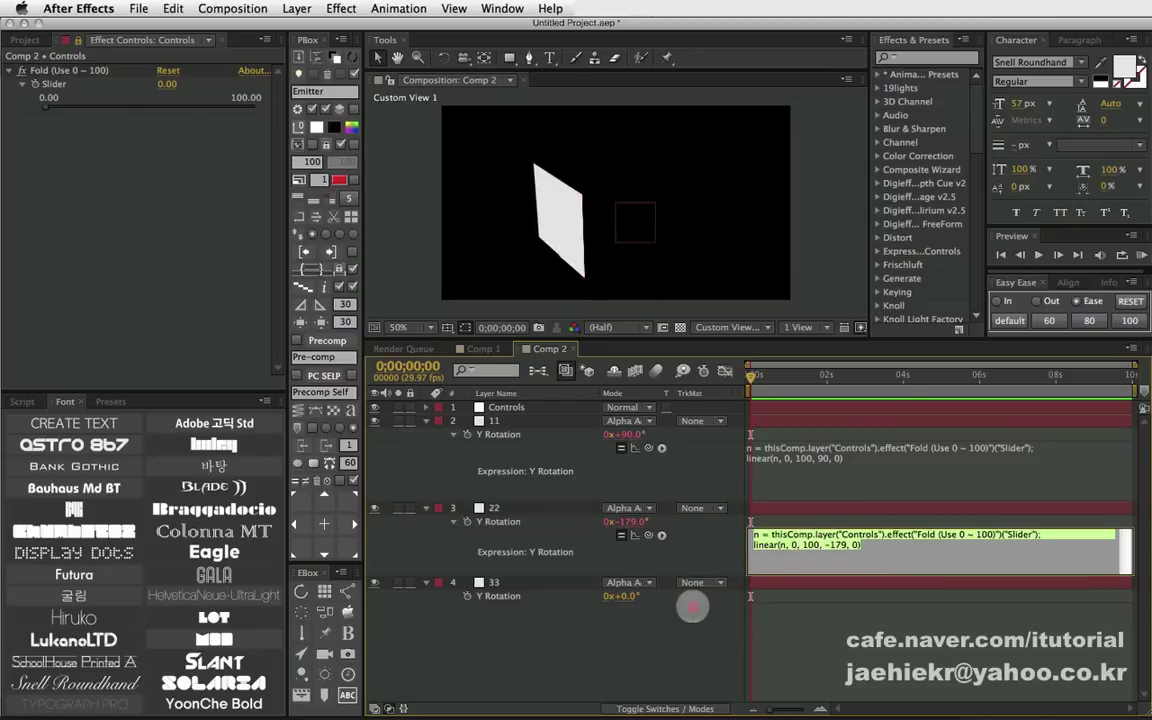
left_click(733, 630)
Step: Give layer 33's Y Rotation the same expression with 179, then raise Fold to 37.79
left_click(467, 596, "alt")
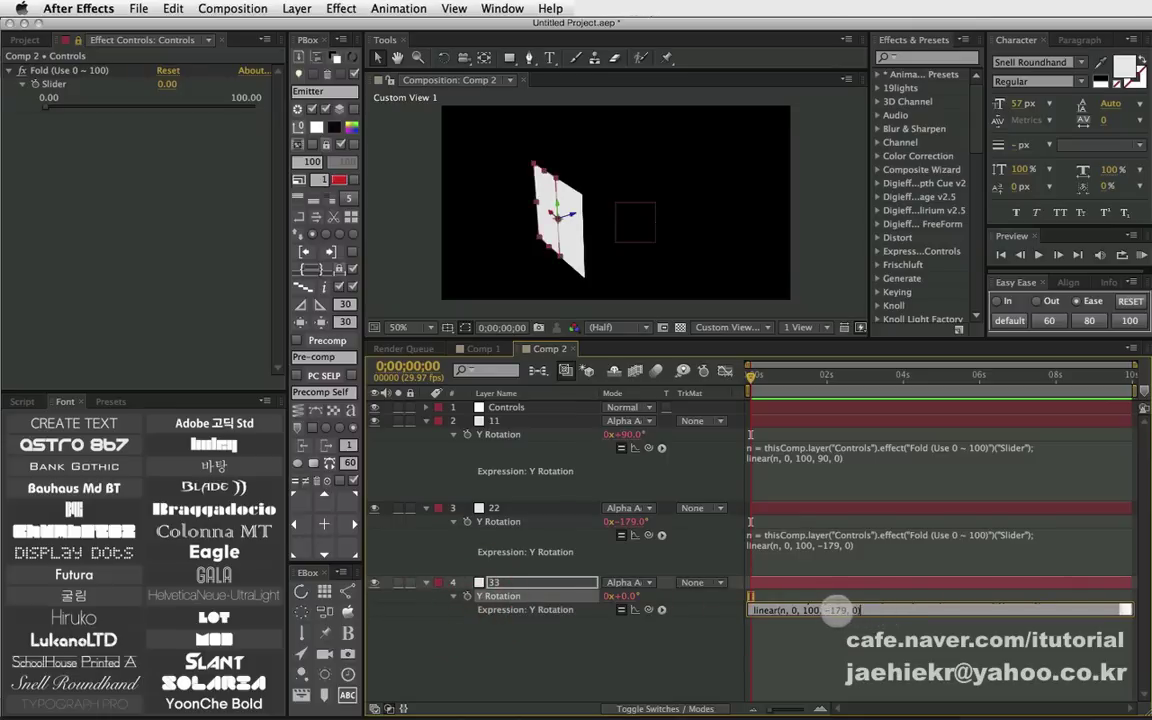
key("BackSpace")
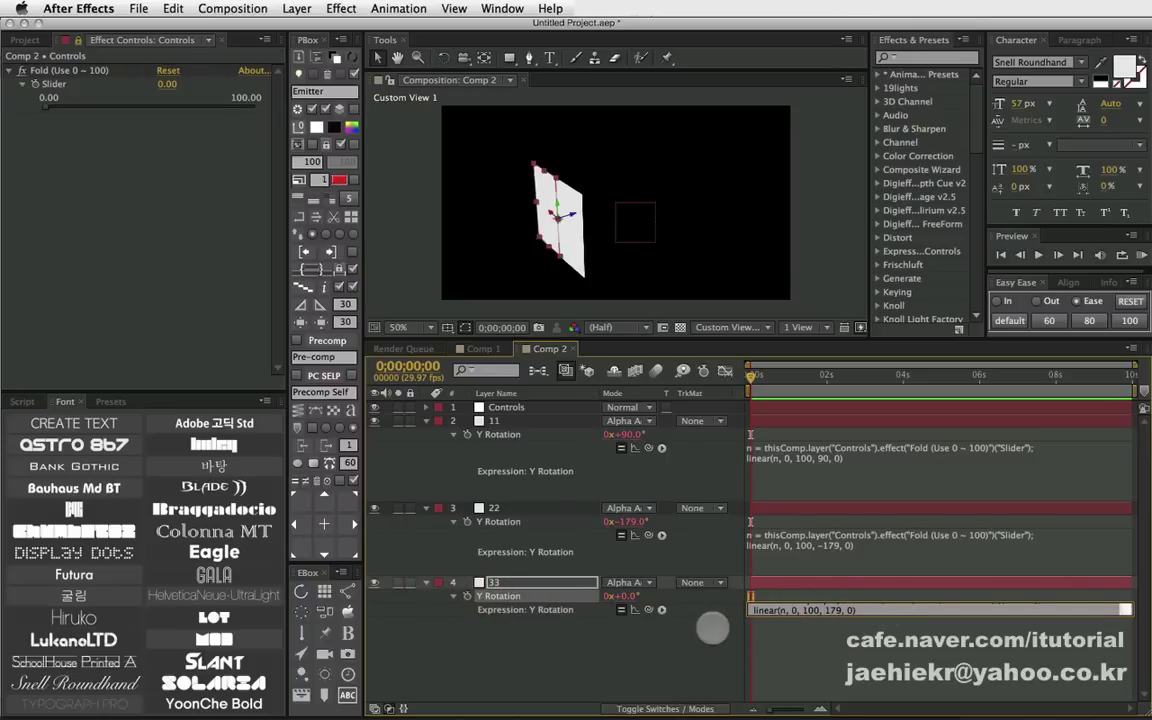
left_click(698, 630)
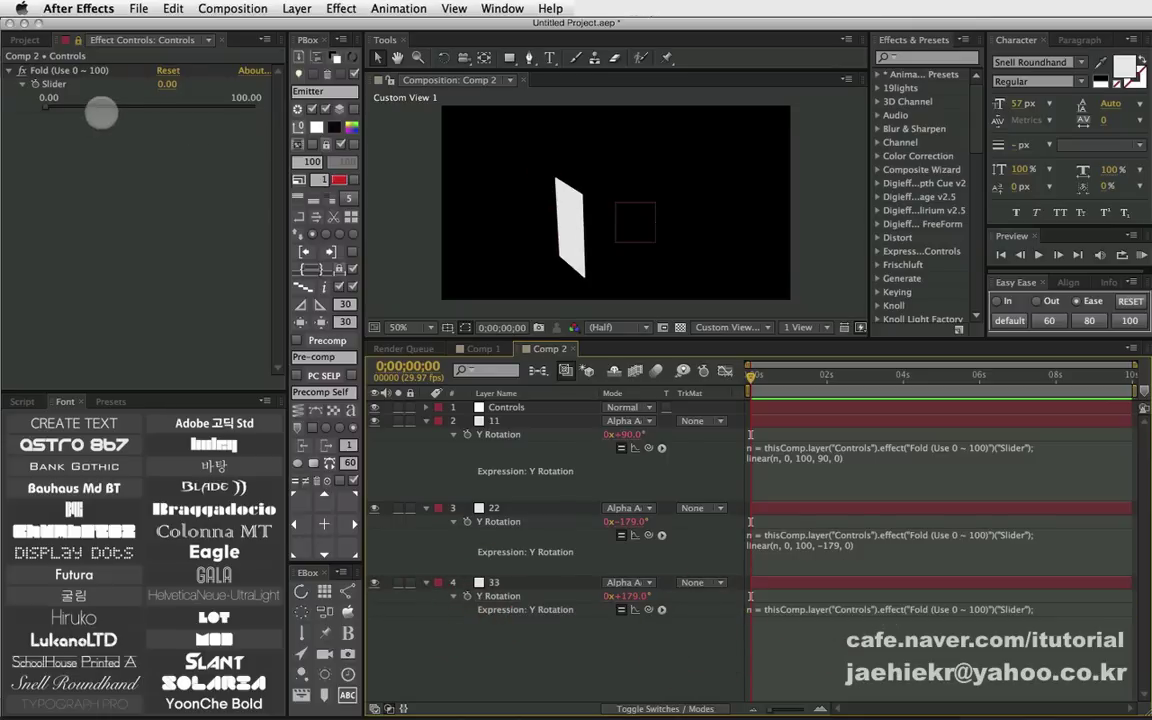
mouse_move(47, 108)
left_mouse_down()
mouse_move(213, 101)
mouse_move(112, 107)
mouse_move(125, 112)
left_mouse_up()
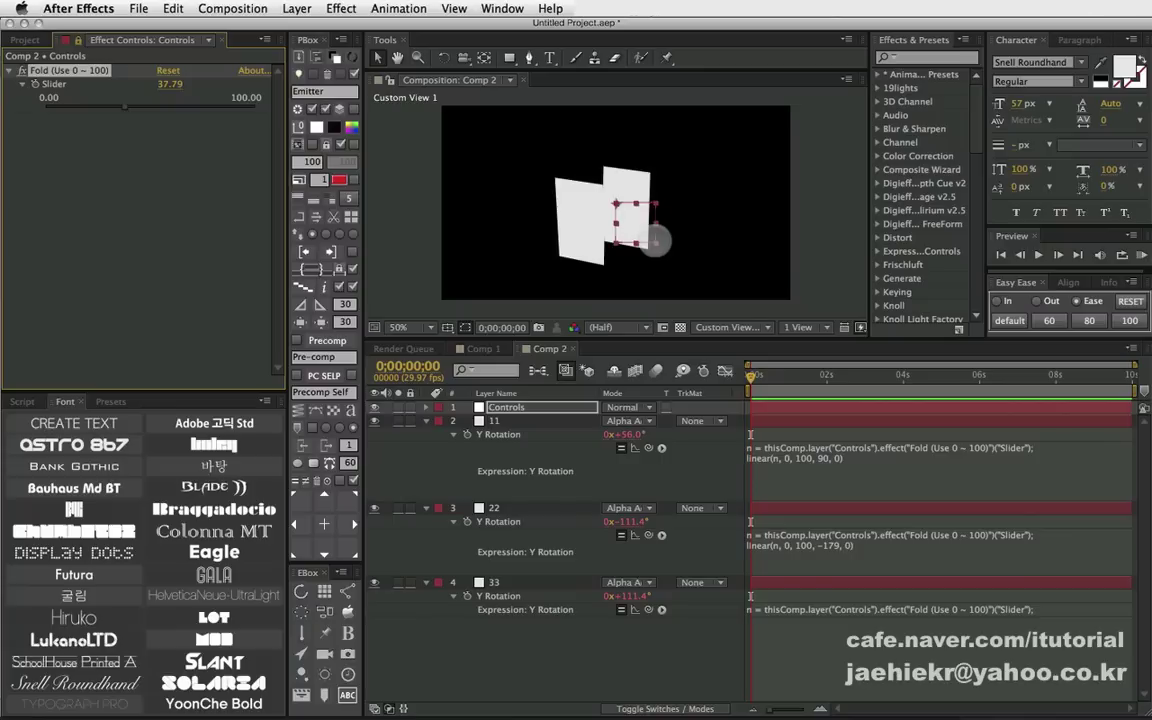
left_click_drag(640, 232, 474, 162)
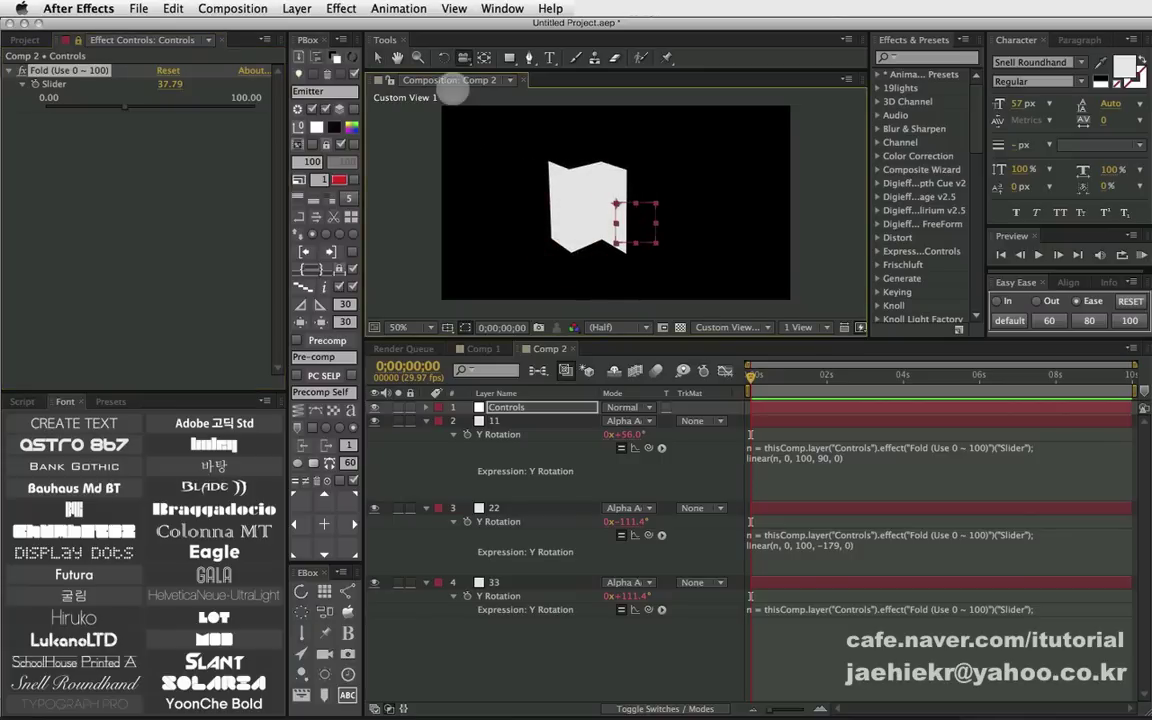
Step: Create point light Light 1 with Casts Shadows on and drag it right of the panels
left_click(296, 8)
mouse_move(450, 28)
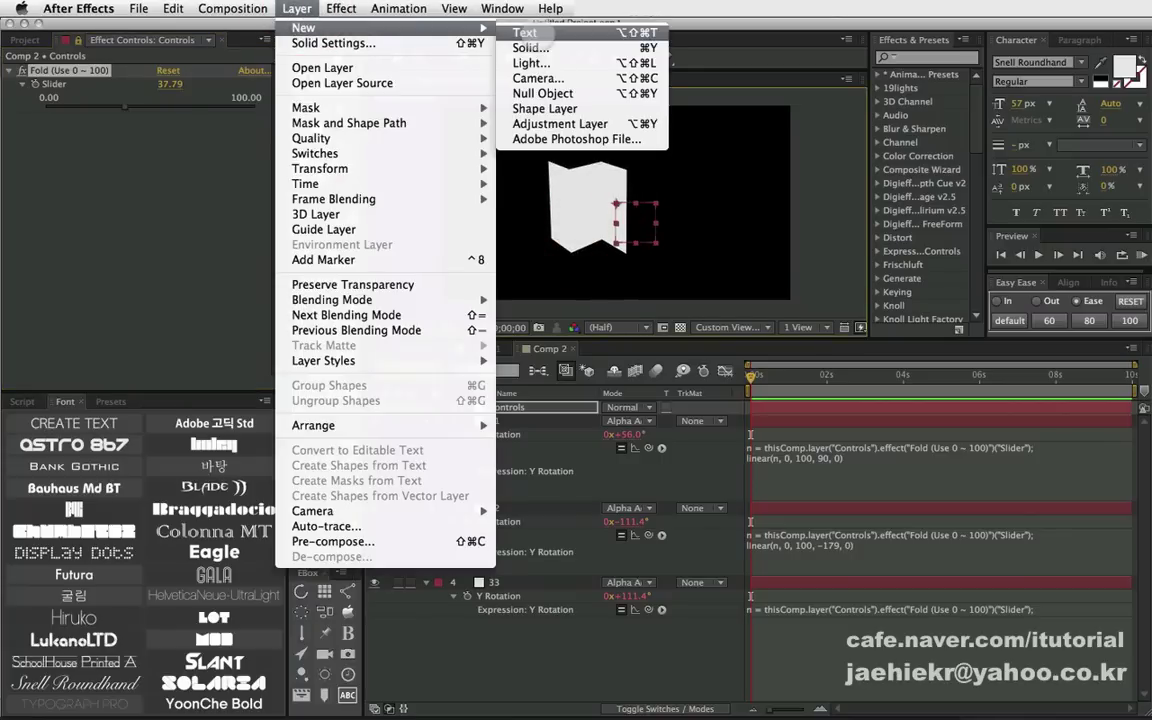
left_click(530, 62)
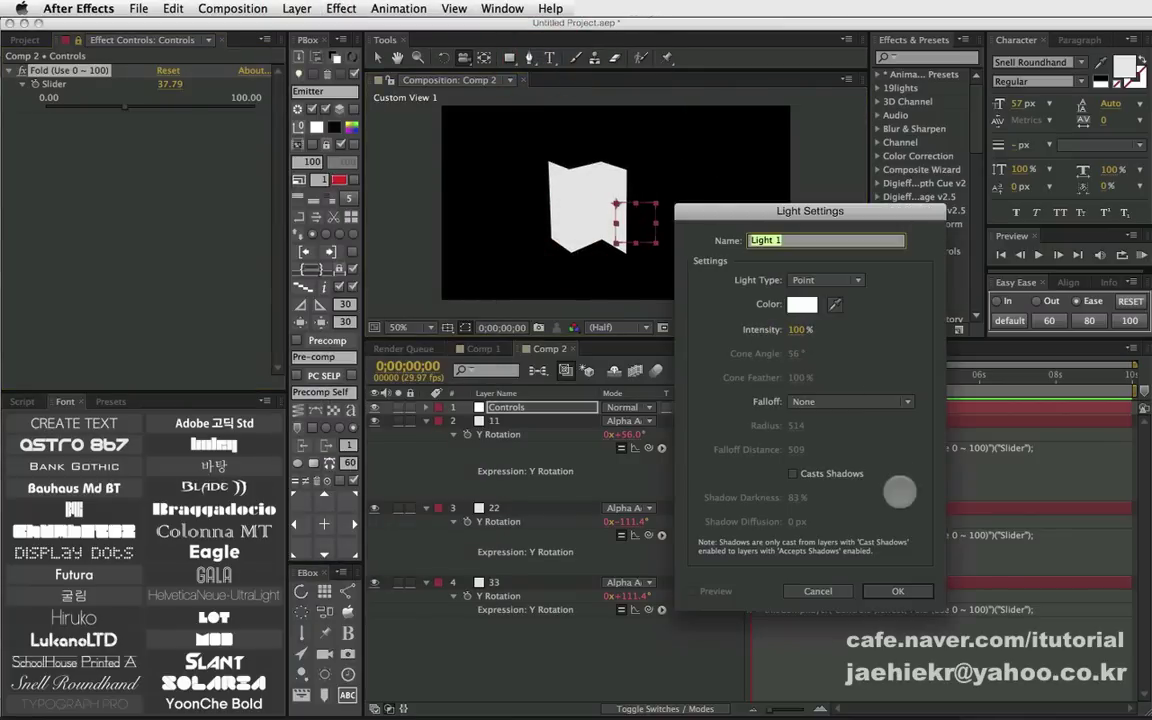
left_click(793, 474)
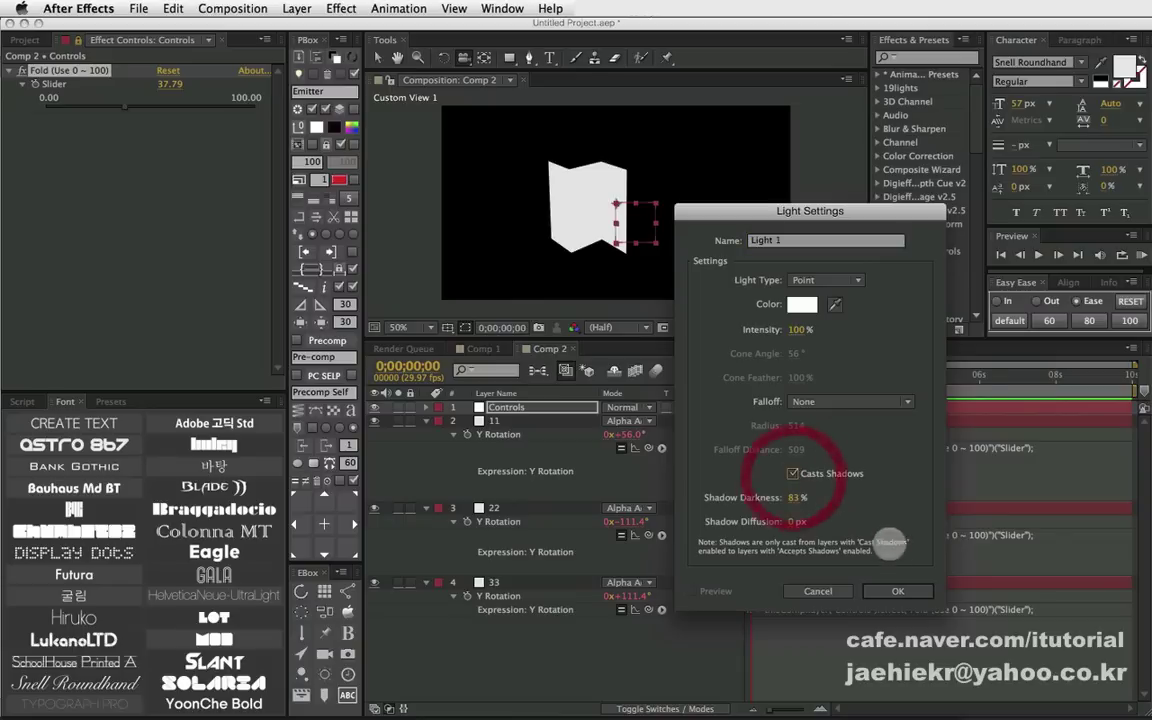
left_click(885, 590)
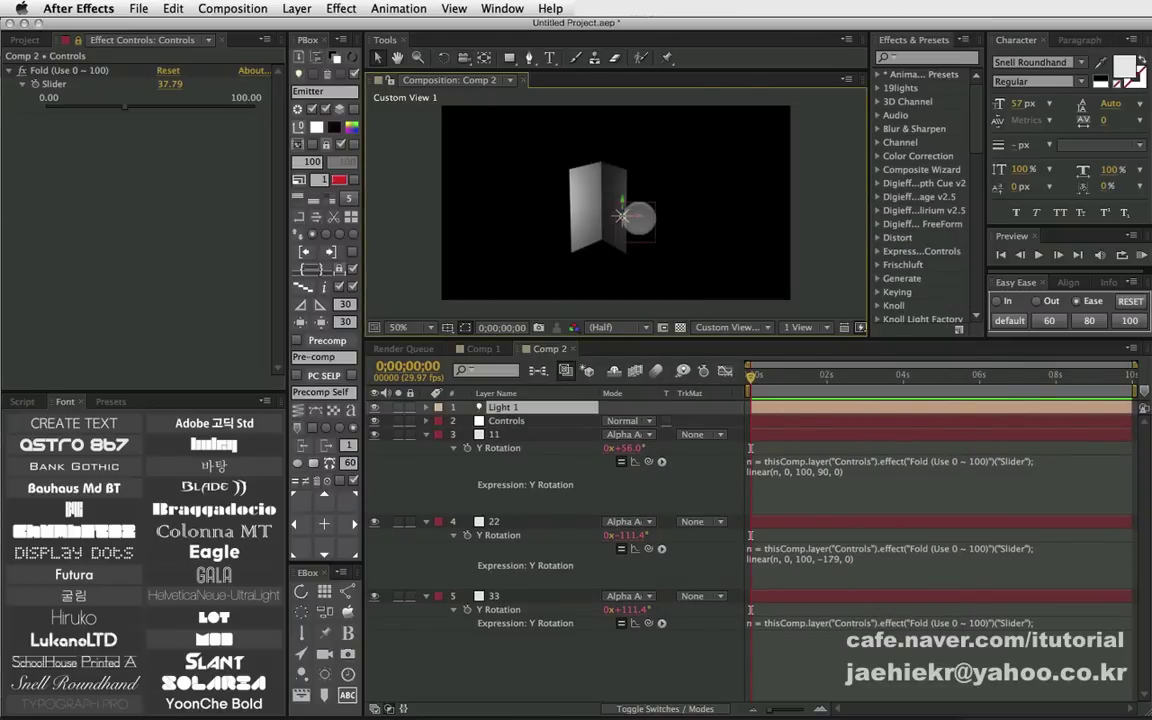
mouse_move(622, 215)
left_mouse_down()
mouse_move(653, 215)
mouse_move(663, 176)
left_mouse_up()
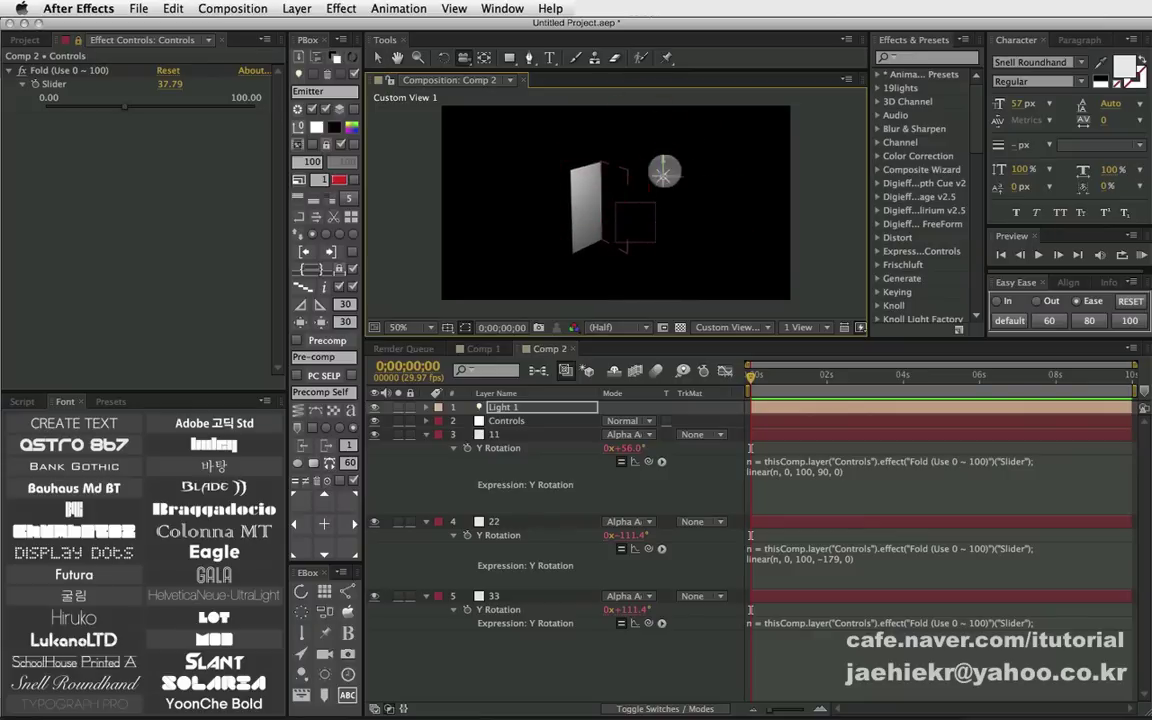
Step: Create Light 2 with Light Type set to Ambient, then twirl up the panel layers
left_click(341, 8)
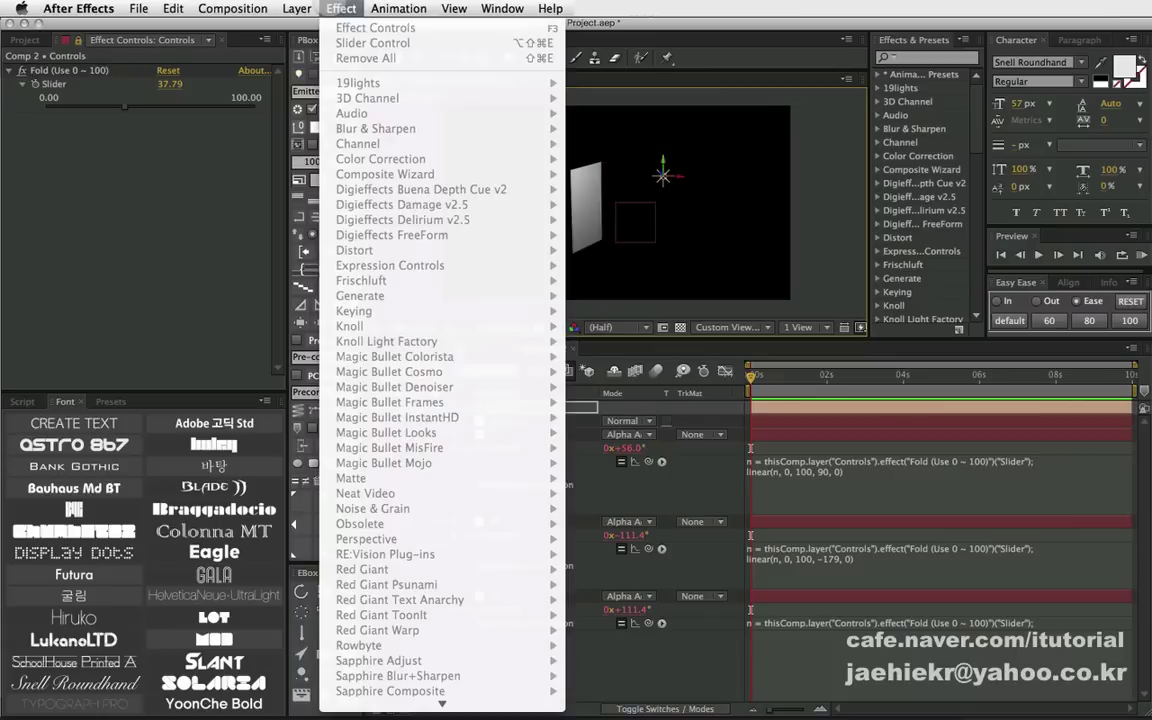
mouse_move(305, 28)
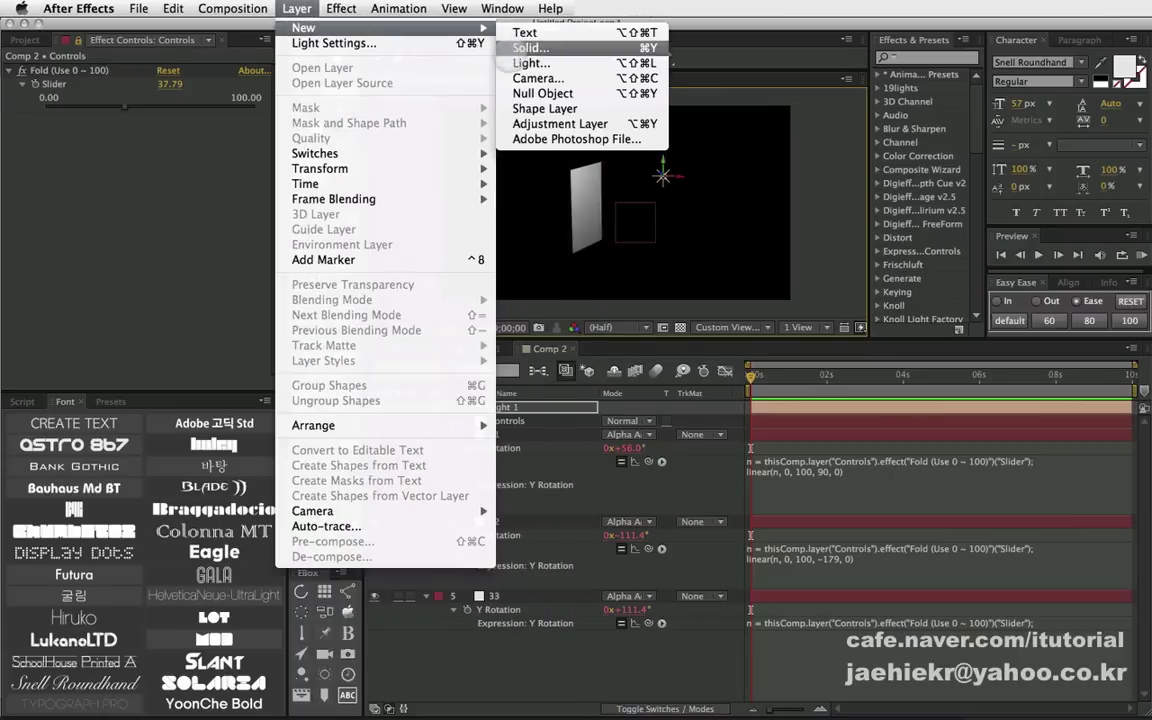
left_click(530, 63)
left_click(828, 282)
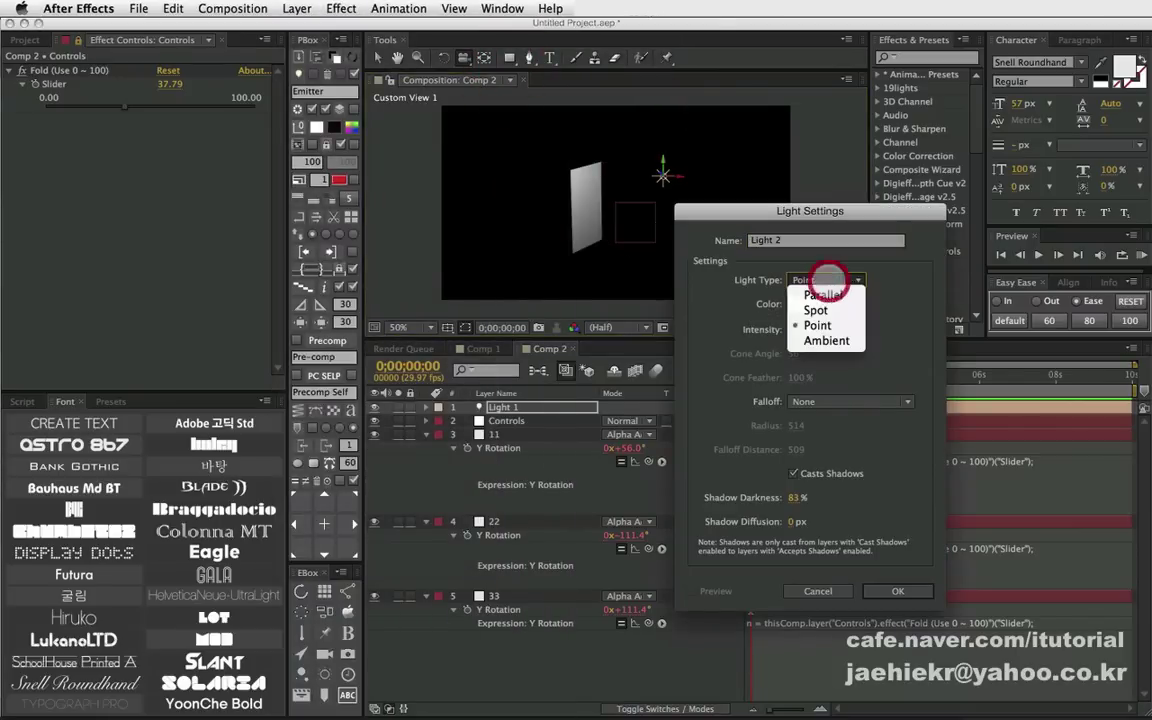
left_click(815, 299)
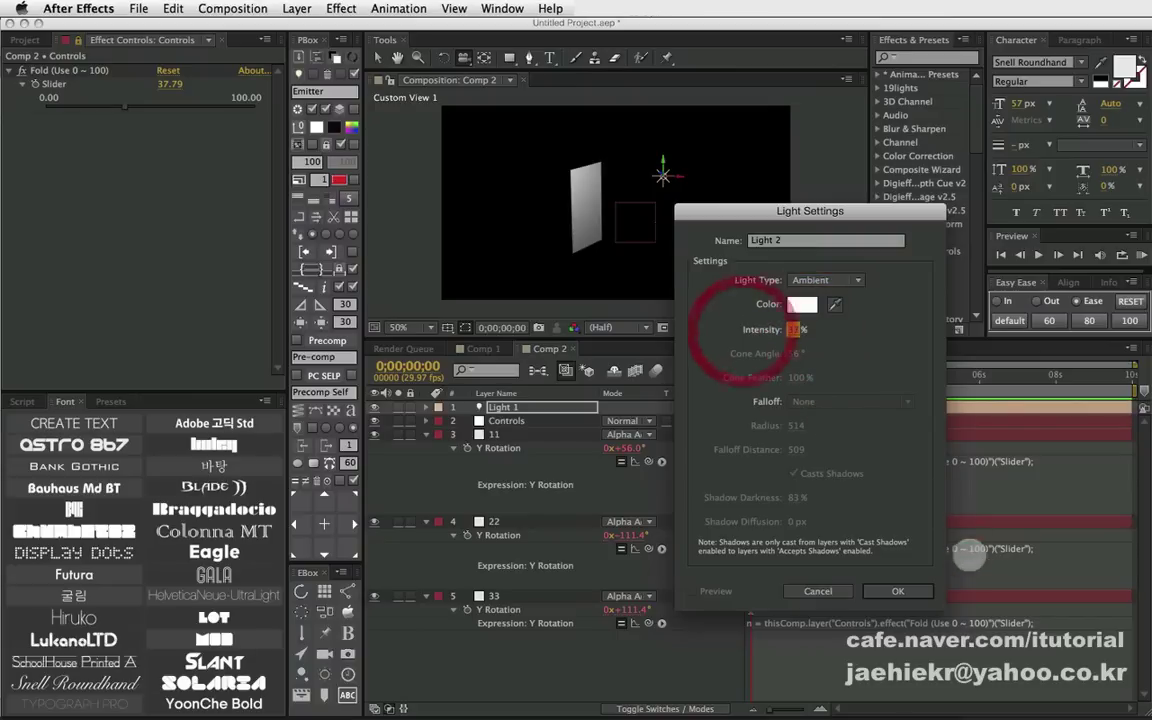
left_click(898, 591)
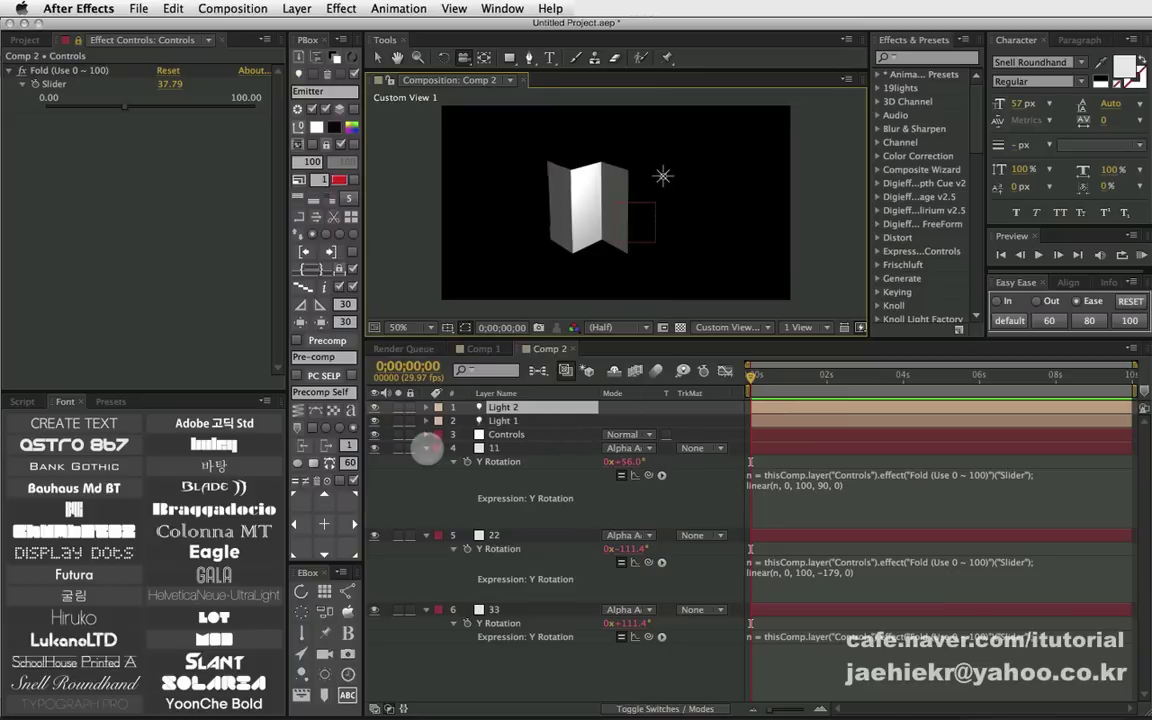
left_click(427, 448)
left_click(427, 462)
Step: Collapse and deselect panel layers 11, 22 and 33, then orbit the 3D view
left_click(427, 475)
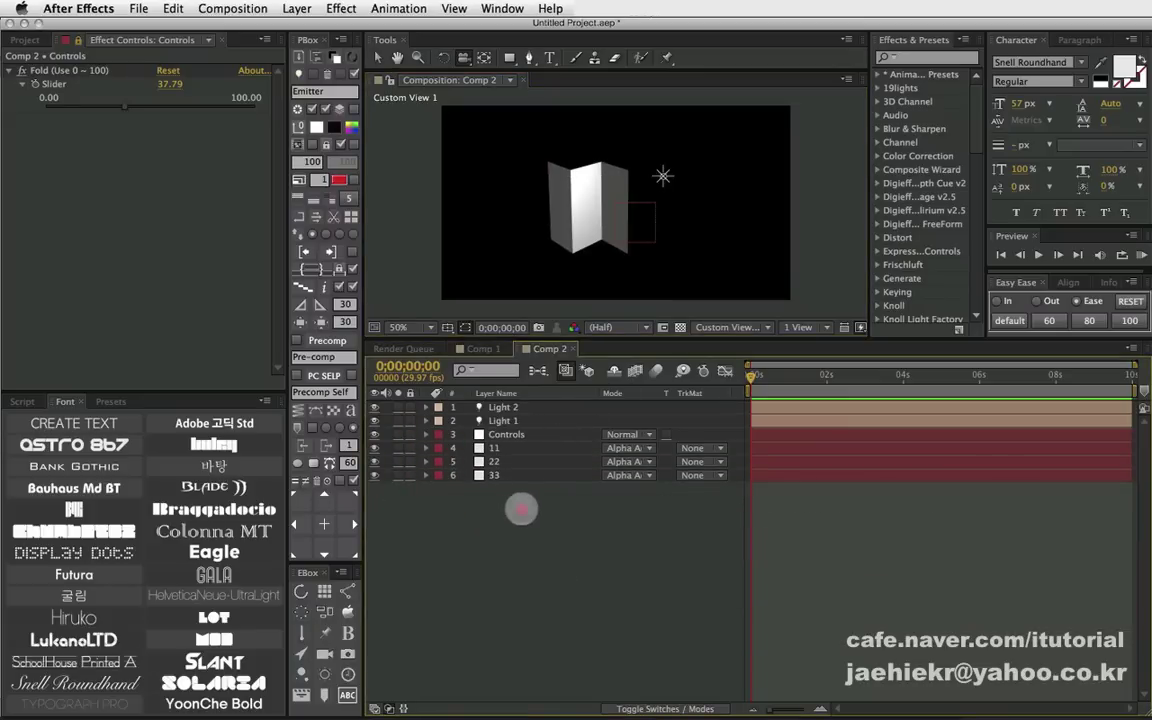
left_click_drag(521, 510, 490, 445)
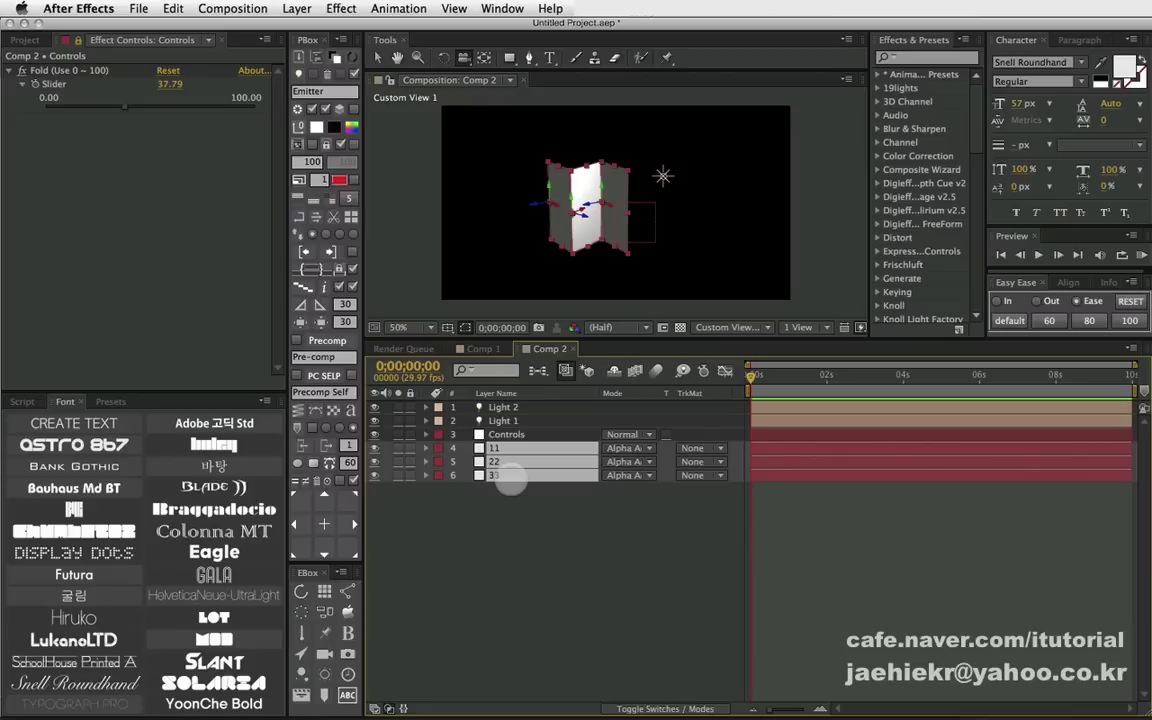
left_click(465, 529)
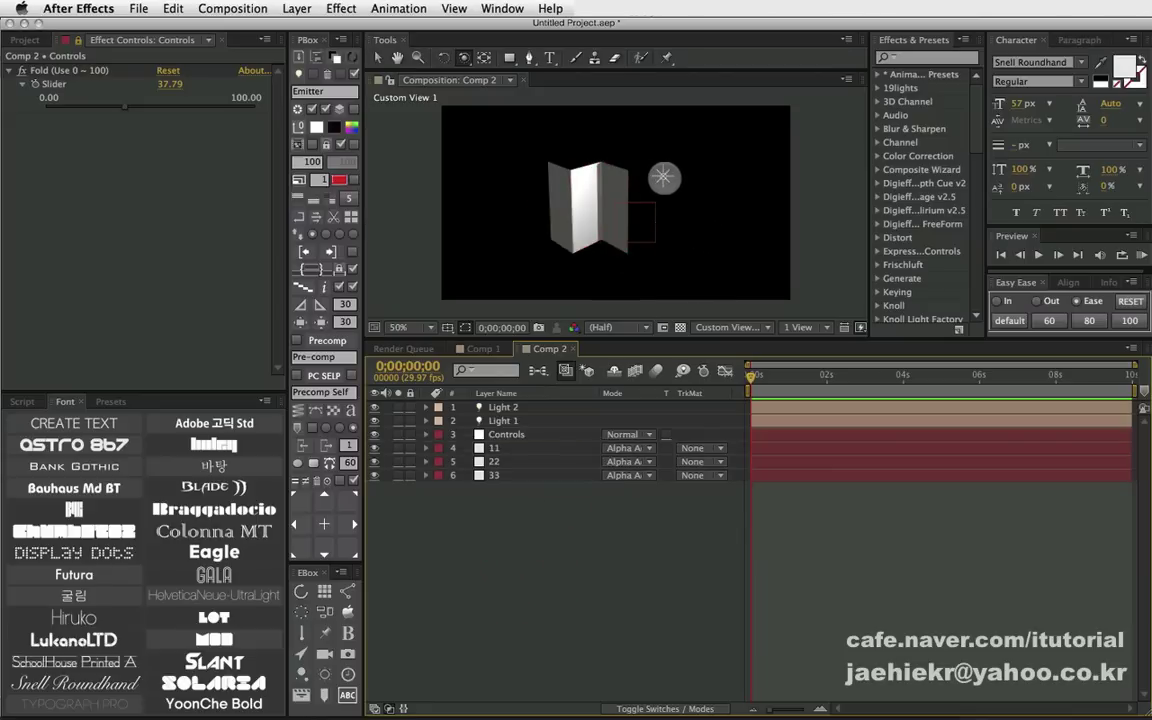
left_click_drag(699, 211, 612, 222)
scroll(614, 217, "down", 4)
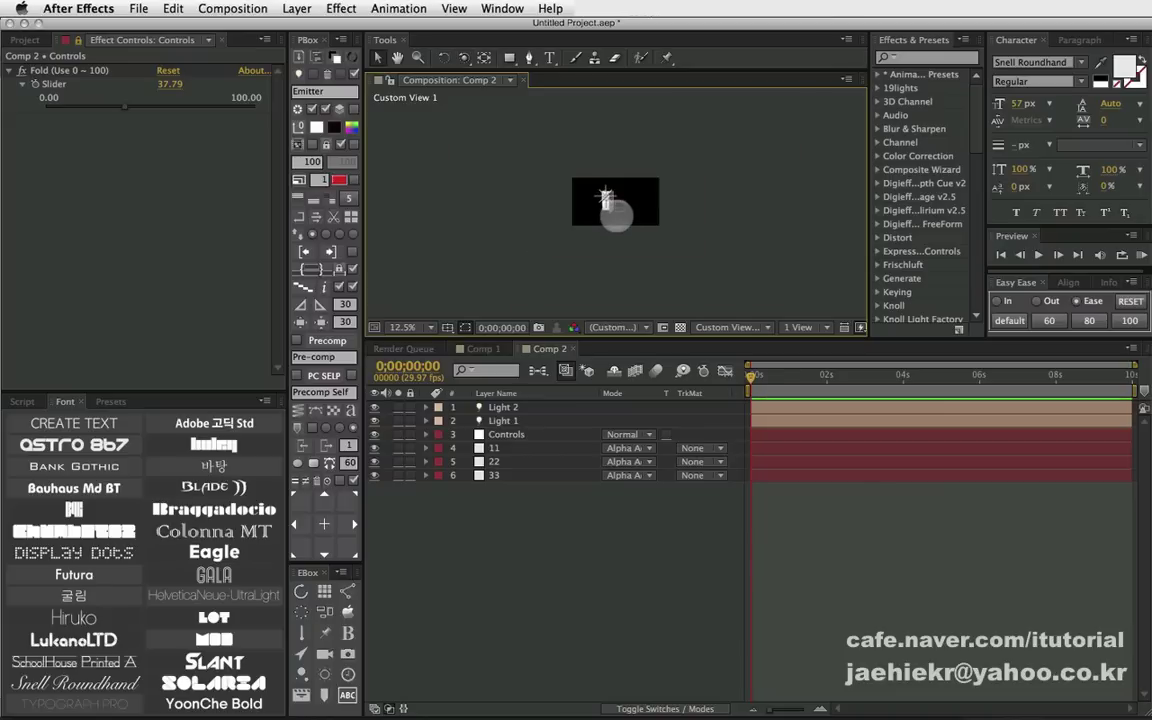
scroll(615, 214, "up", 4)
Step: Drag Light 1 high to the right of the panels, orbit, and set Fold to 54.96
left_click(575, 177)
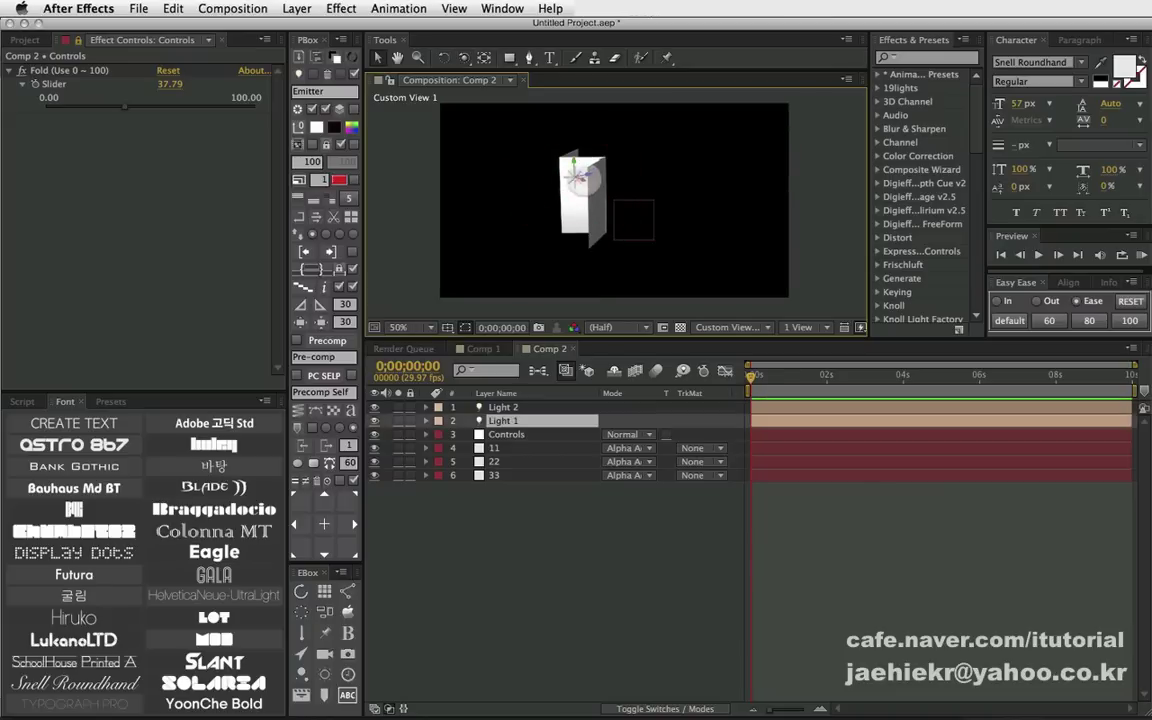
mouse_move(582, 176)
left_mouse_down()
mouse_move(558, 177)
mouse_move(631, 223)
mouse_move(592, 198)
left_mouse_up()
left_click(598, 200)
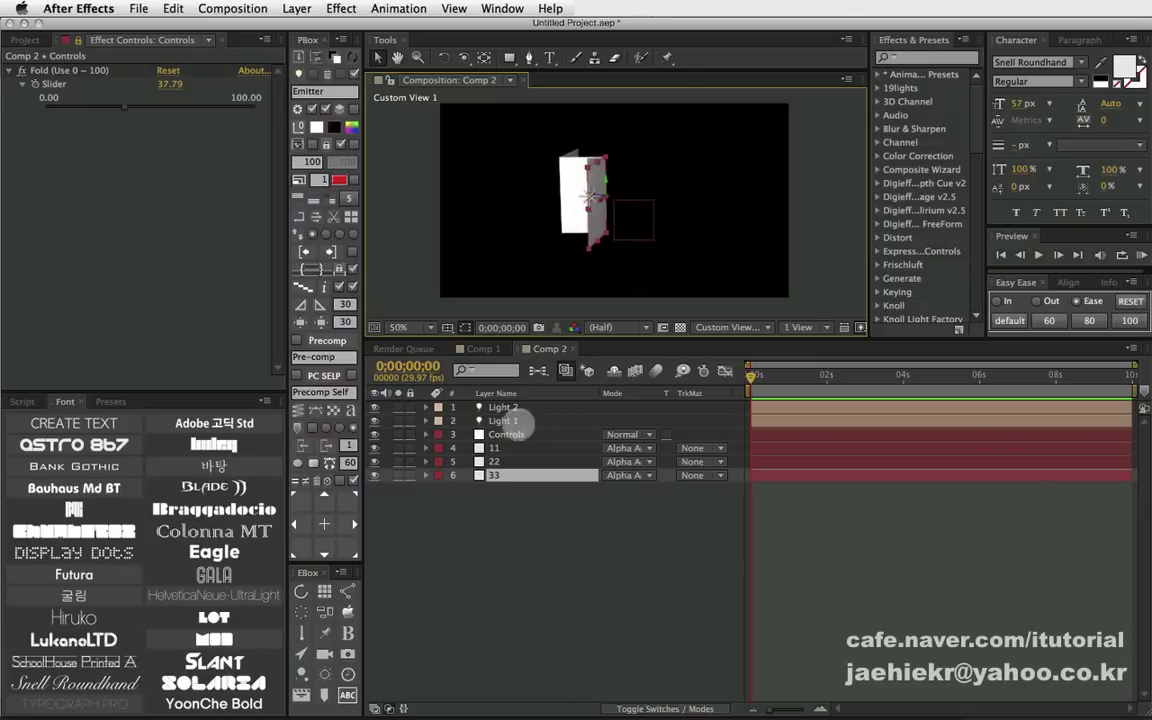
left_click(512, 421)
left_click(500, 416)
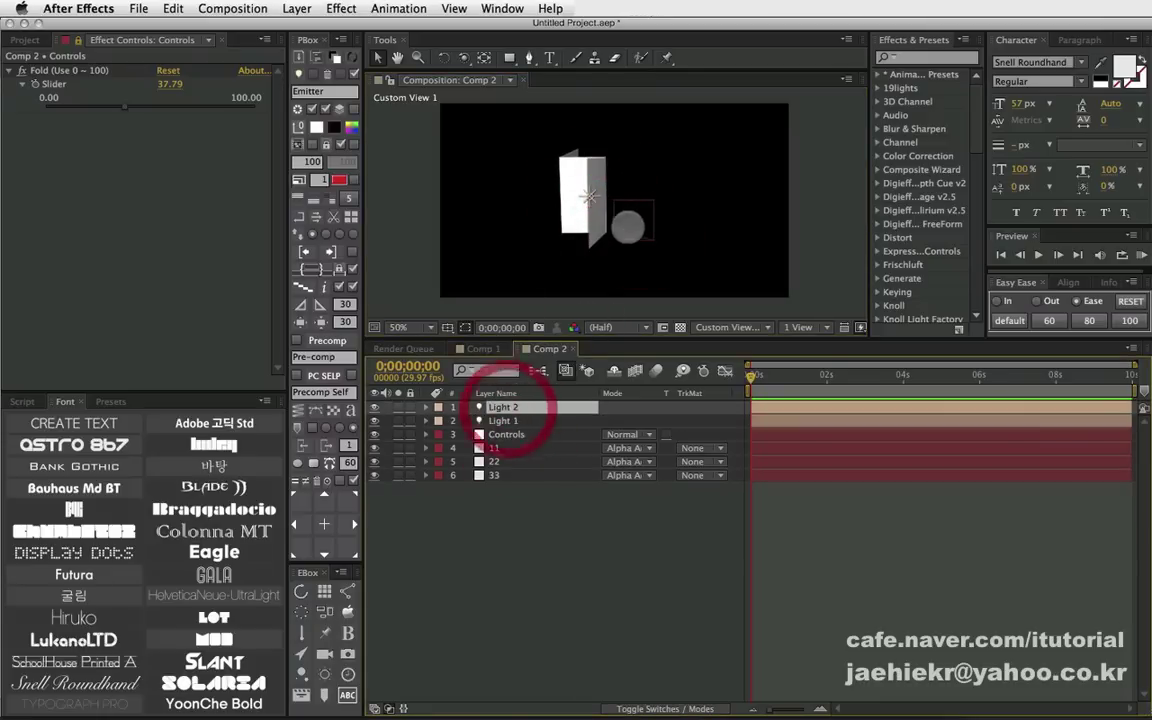
left_click(512, 421)
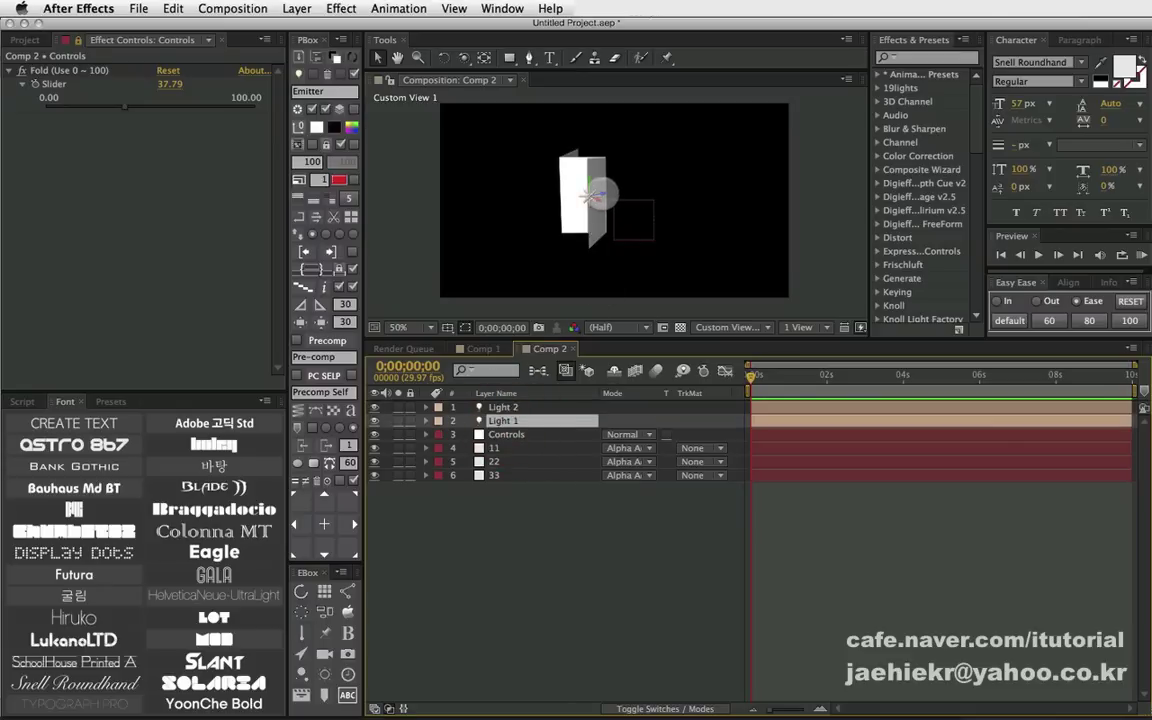
key("Return")
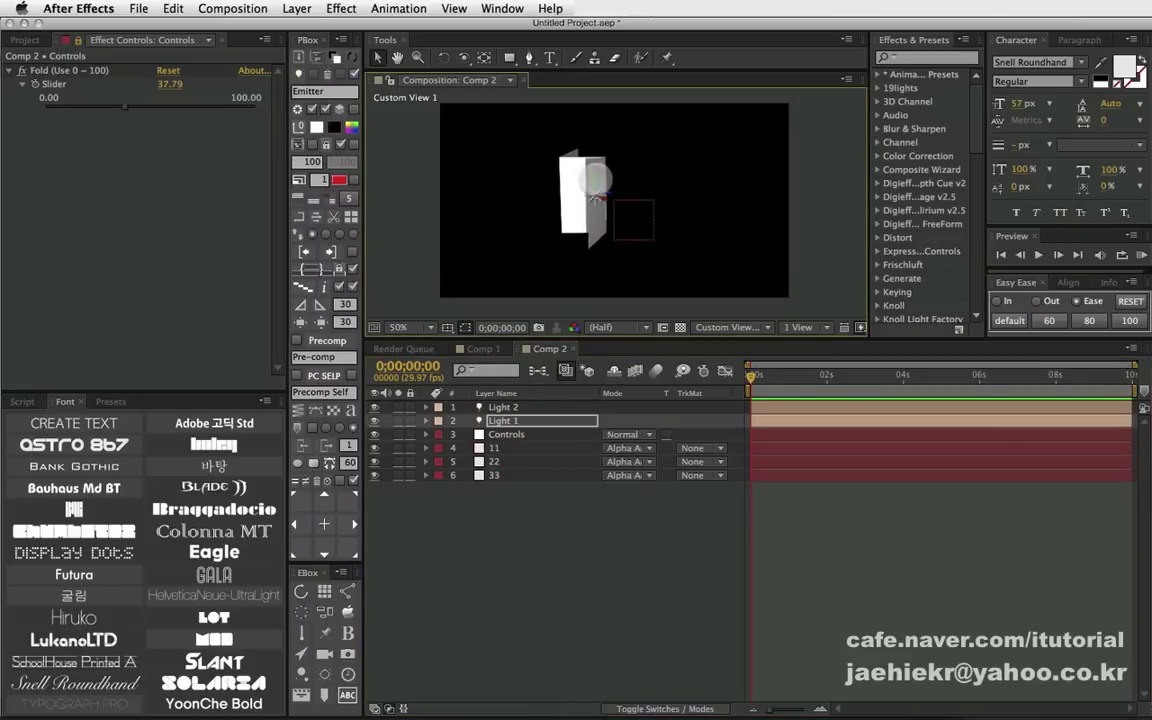
key("c")
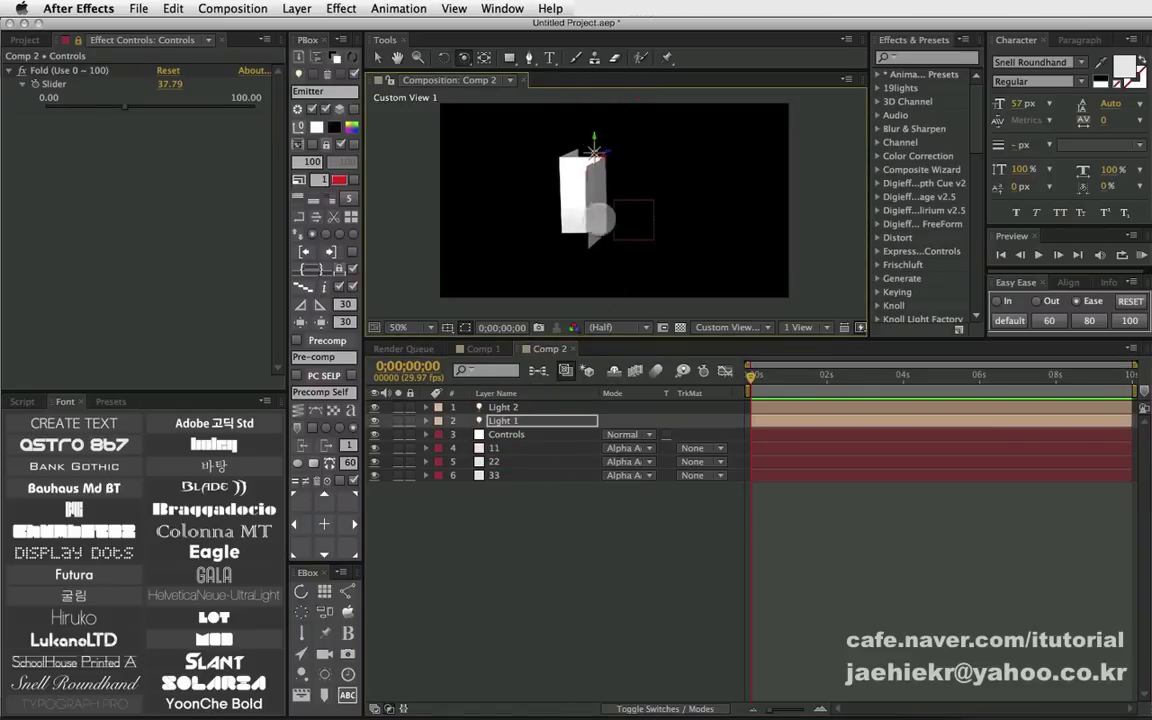
left_click_drag(595, 125, 633, 208)
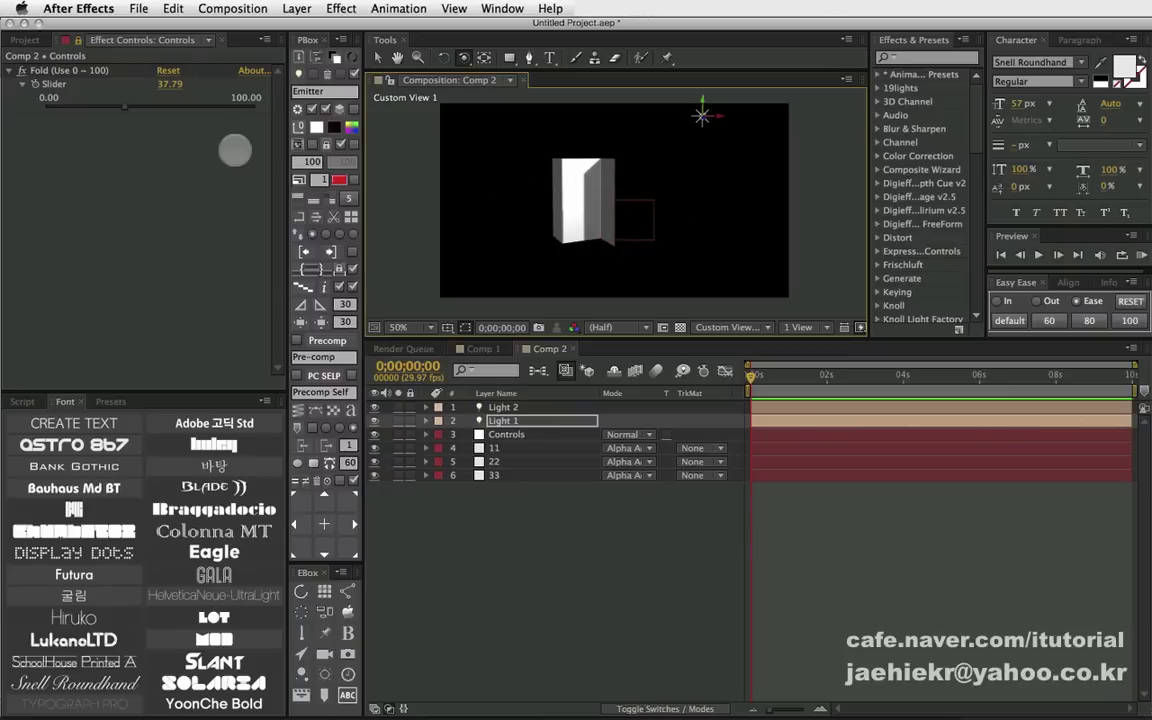
mouse_move(123, 106)
left_mouse_down()
mouse_move(33, 100)
mouse_move(165, 84)
mouse_move(121, 106)
mouse_move(190, 88)
left_mouse_up()
Step: Scrub Fold through about 77, 58.02 and 64.50 while zooming and orbiting, ending at 63.36
key("period")
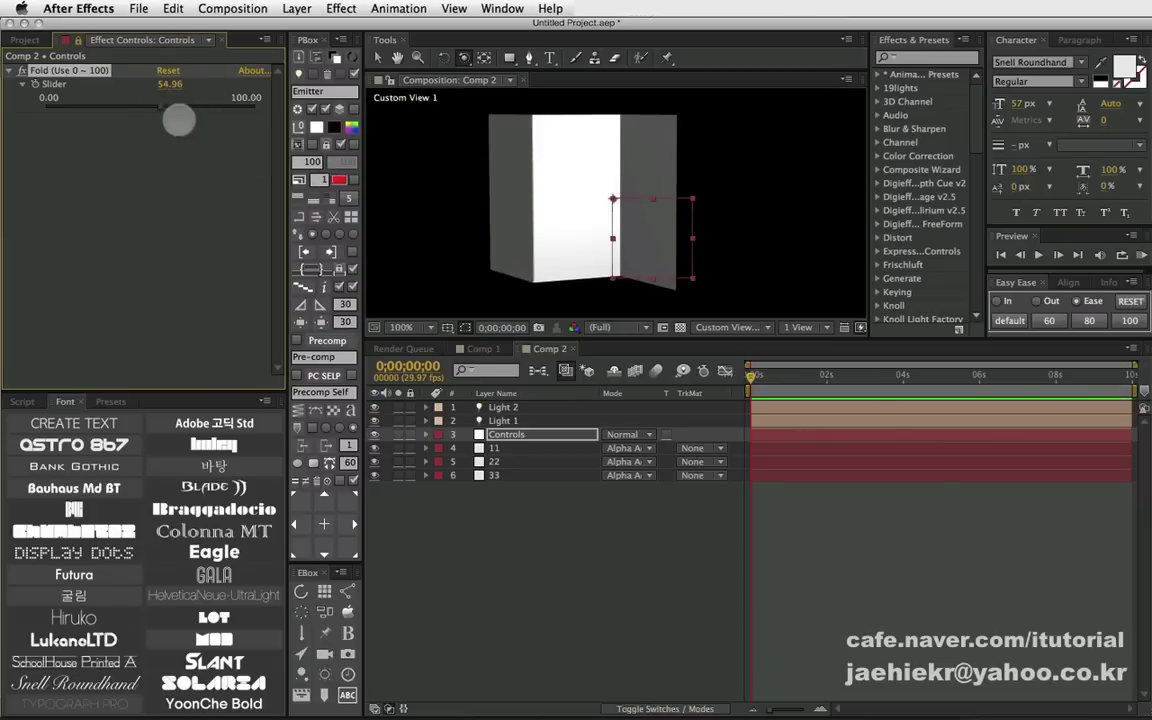
mouse_move(161, 108)
left_mouse_down()
mouse_move(194, 114)
mouse_move(122, 107)
mouse_move(262, 108)
mouse_move(208, 107)
left_mouse_up()
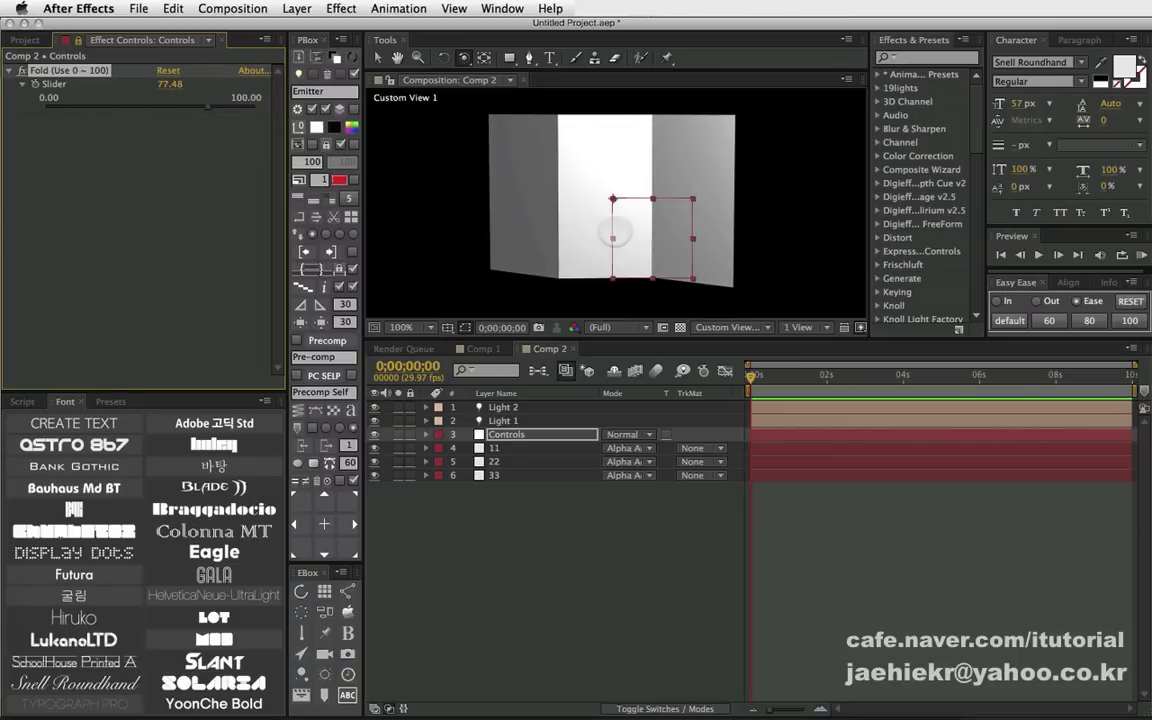
key("comma")
left_click_drag(614, 200, 640, 205)
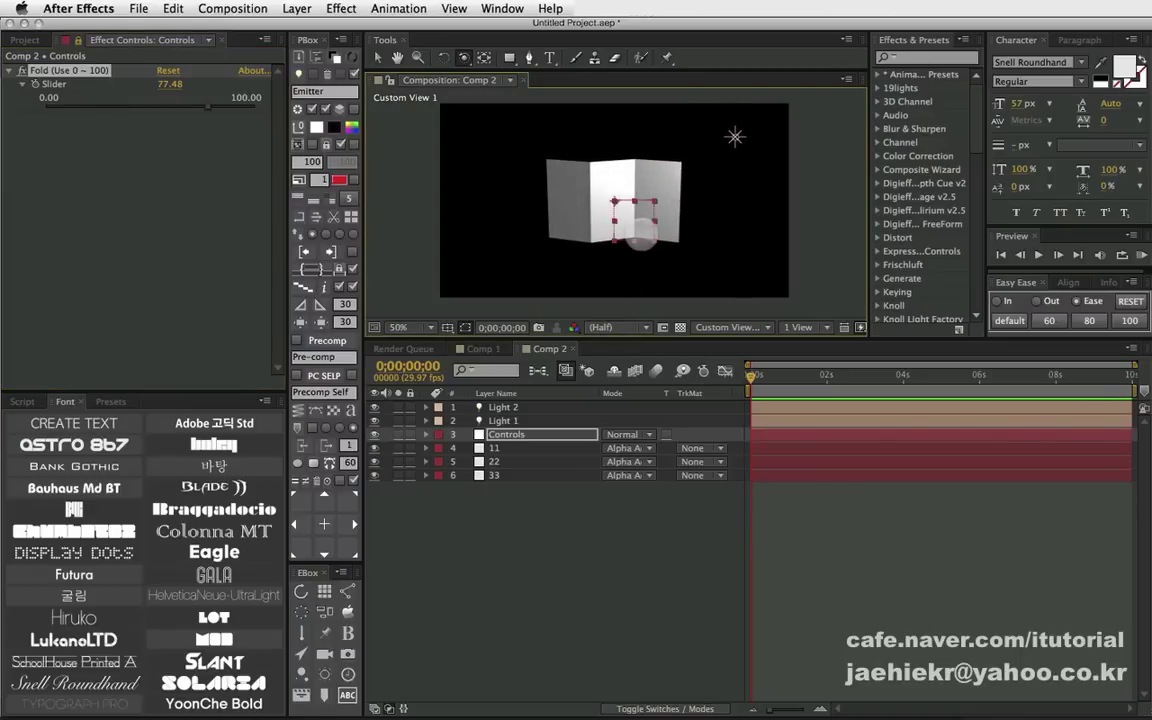
left_click_drag(580, 215, 621, 220)
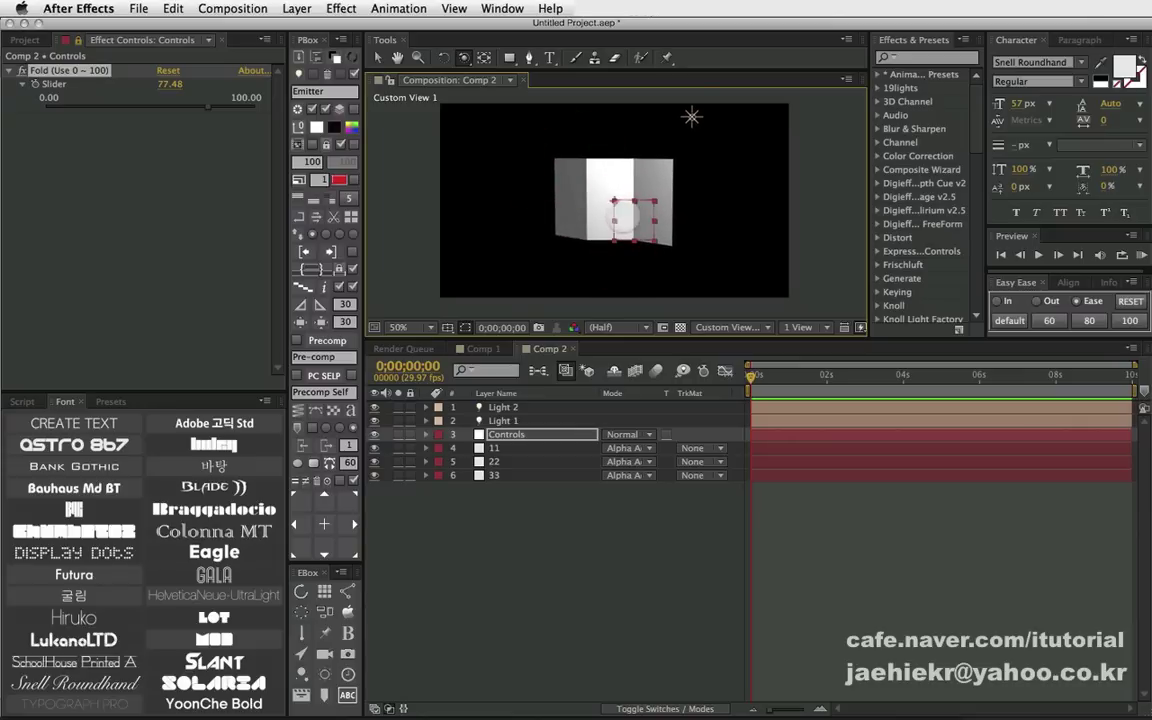
left_click(208, 110)
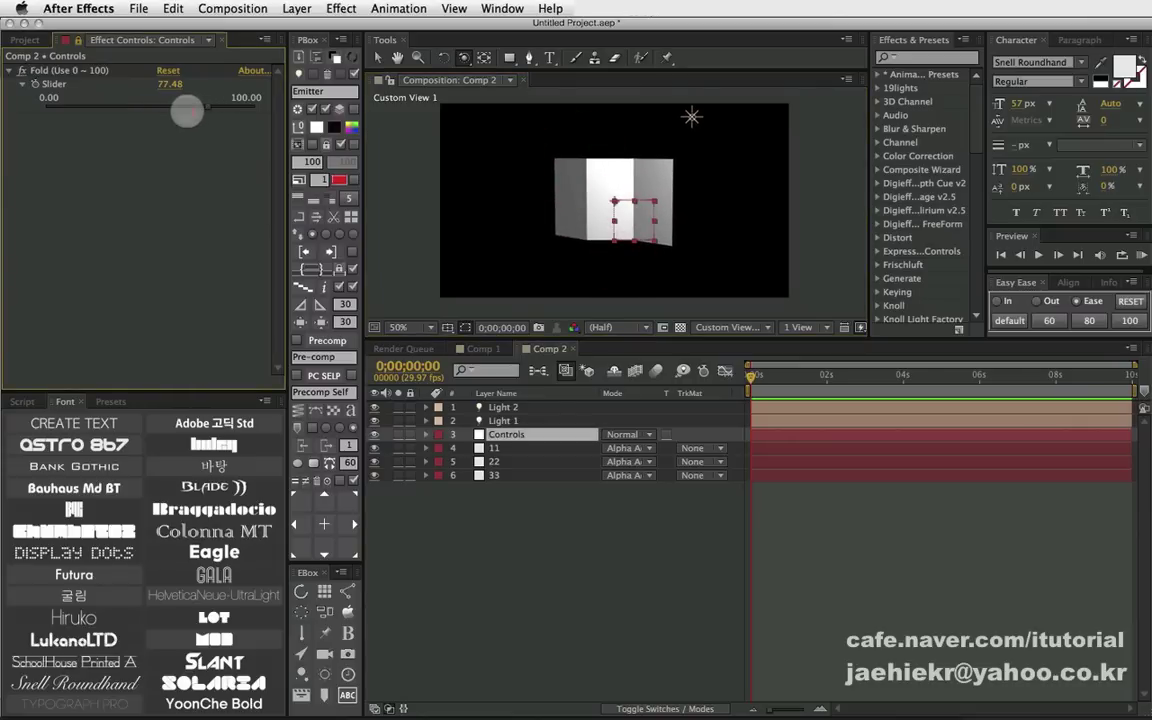
left_click_drag(210, 108, 167, 107)
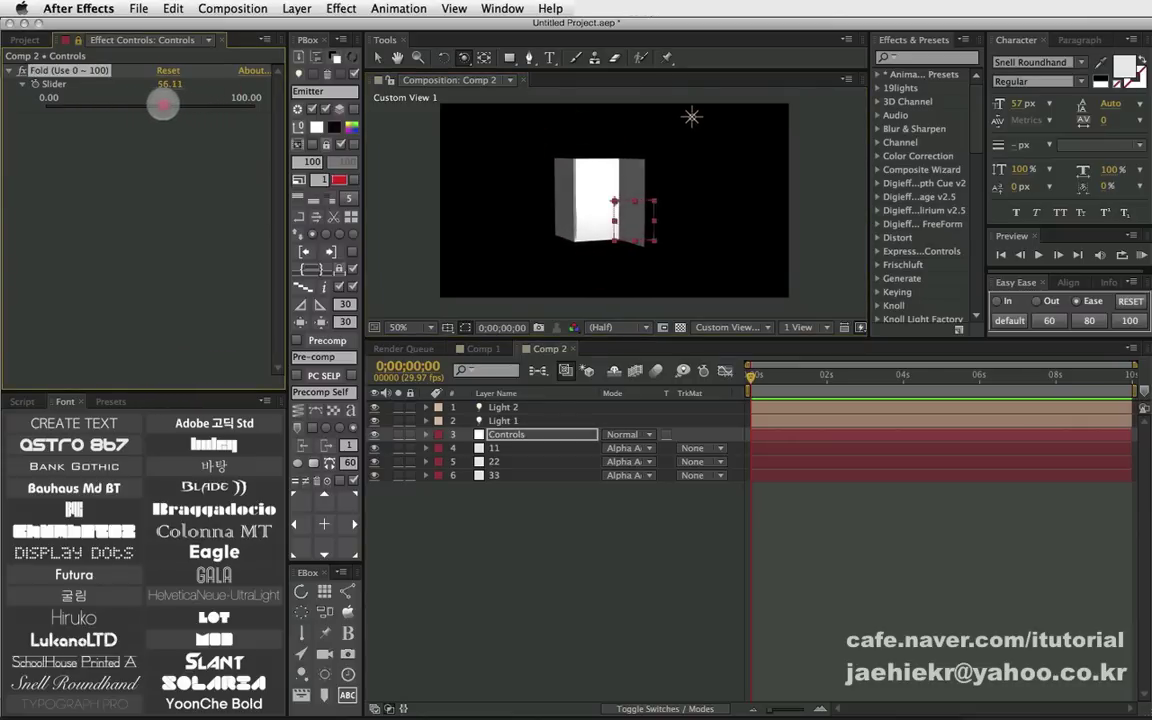
key("/")
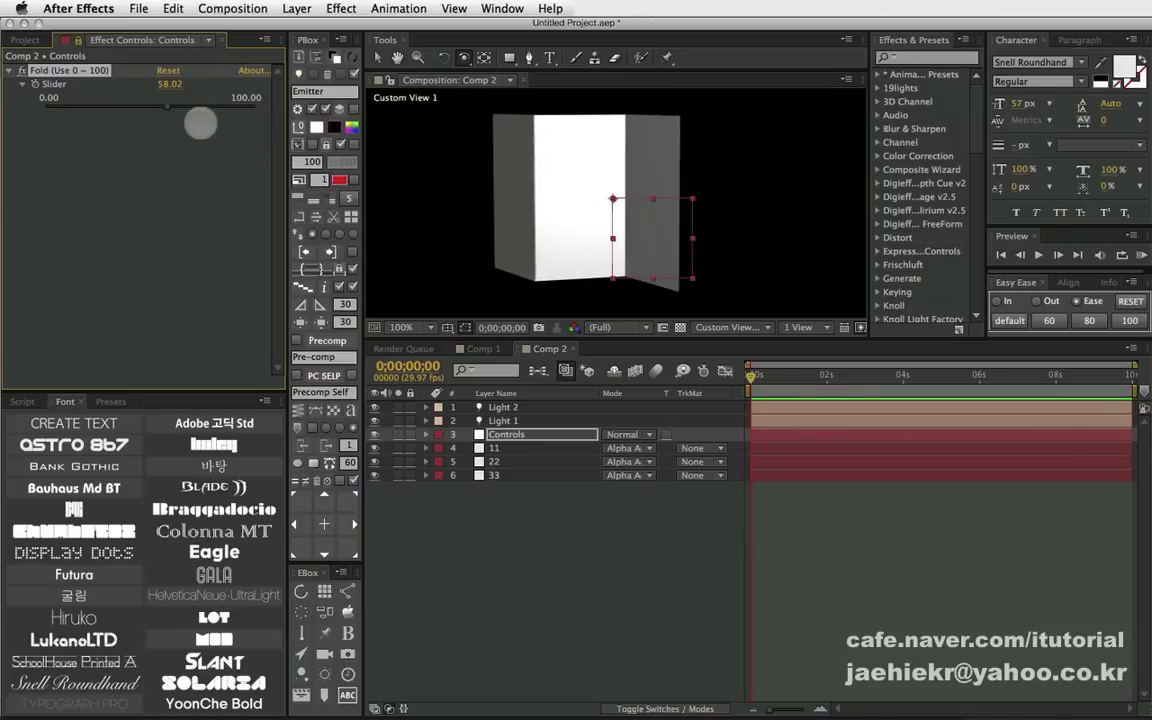
mouse_move(168, 107)
left_mouse_down()
mouse_move(184, 105)
mouse_move(128, 101)
left_mouse_up()
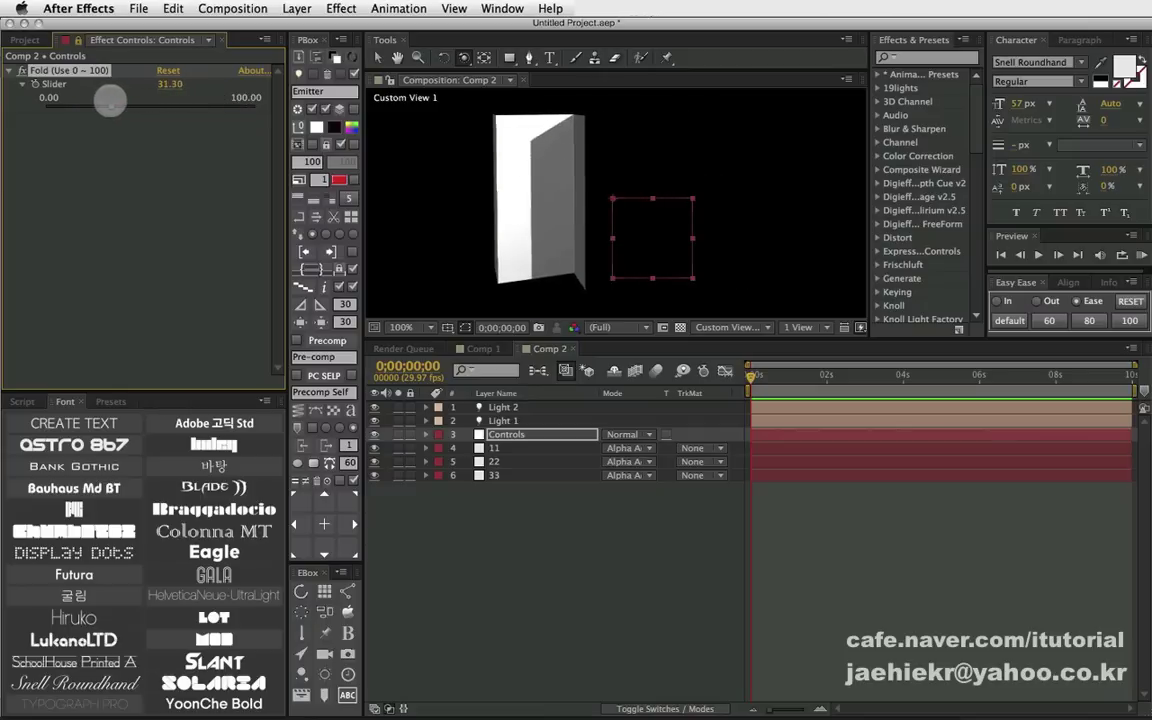
left_click_drag(128, 101, 172, 97)
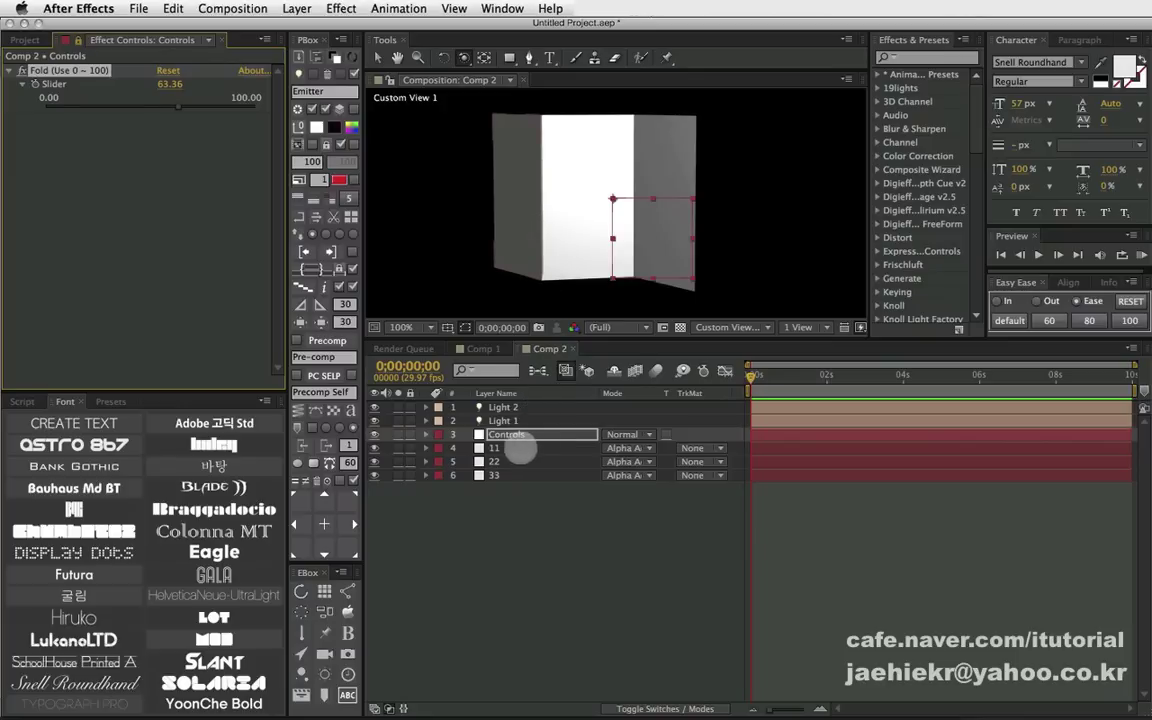
Step: Turn off Casts Shadows in middle panel layer 22's Material Options and collapse it
left_click(495, 448)
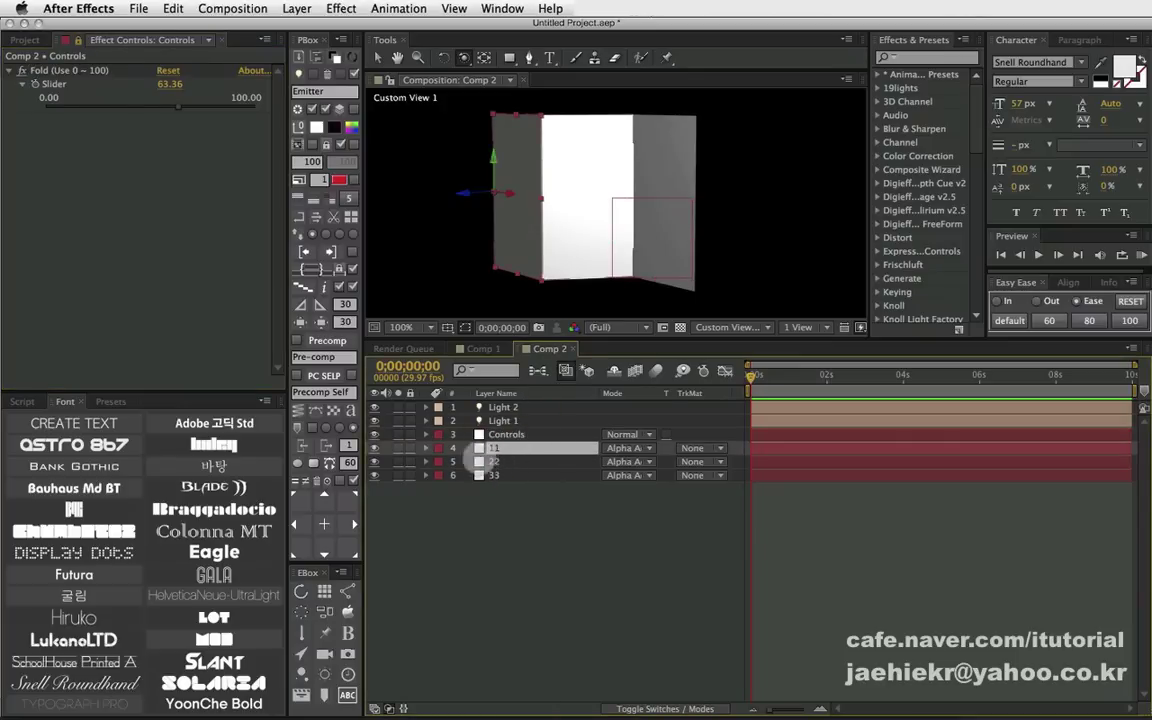
left_click(490, 461)
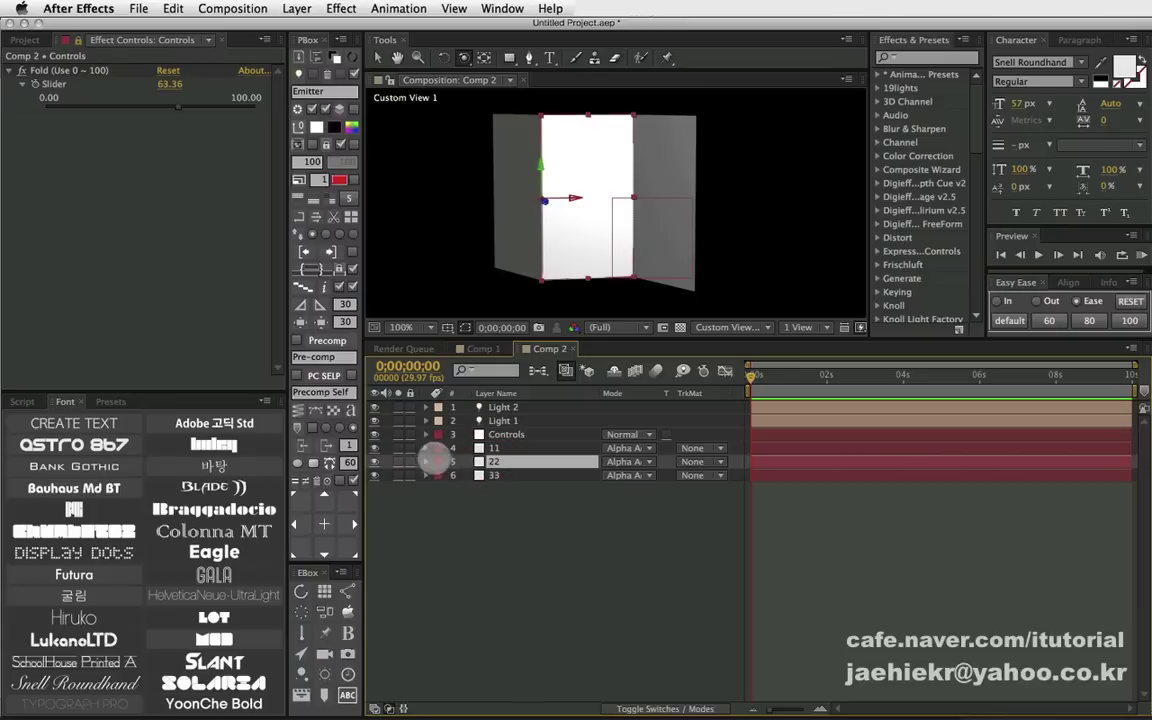
left_click(426, 461)
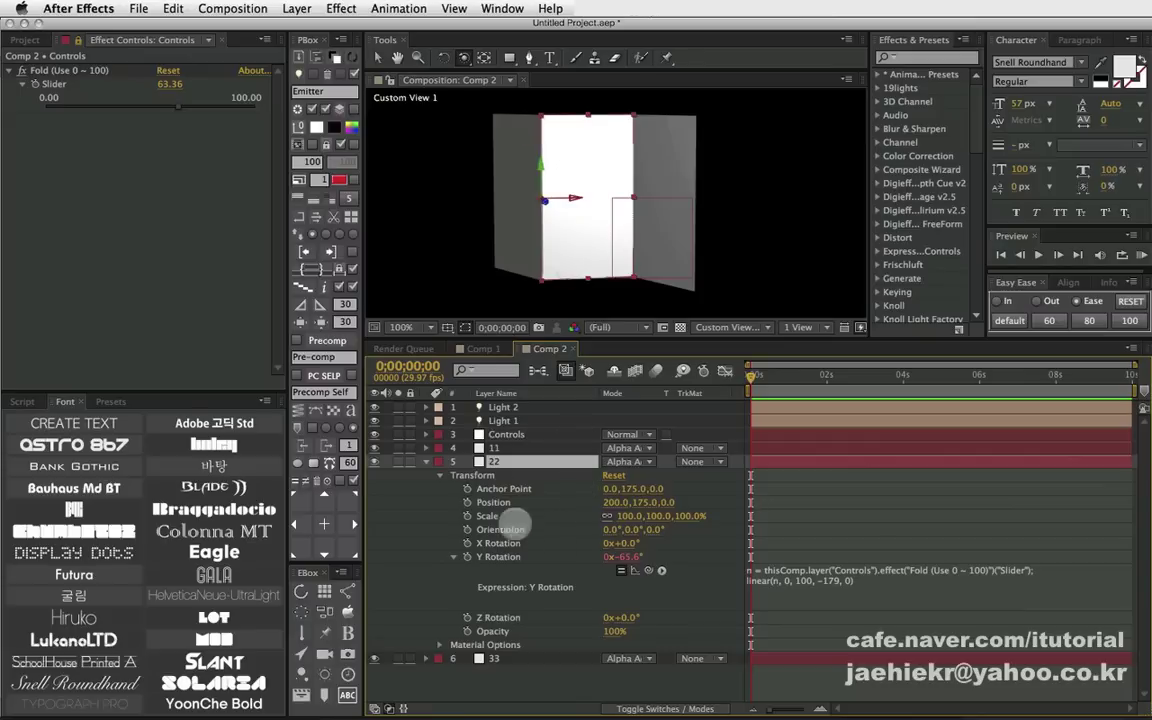
left_click(439, 645)
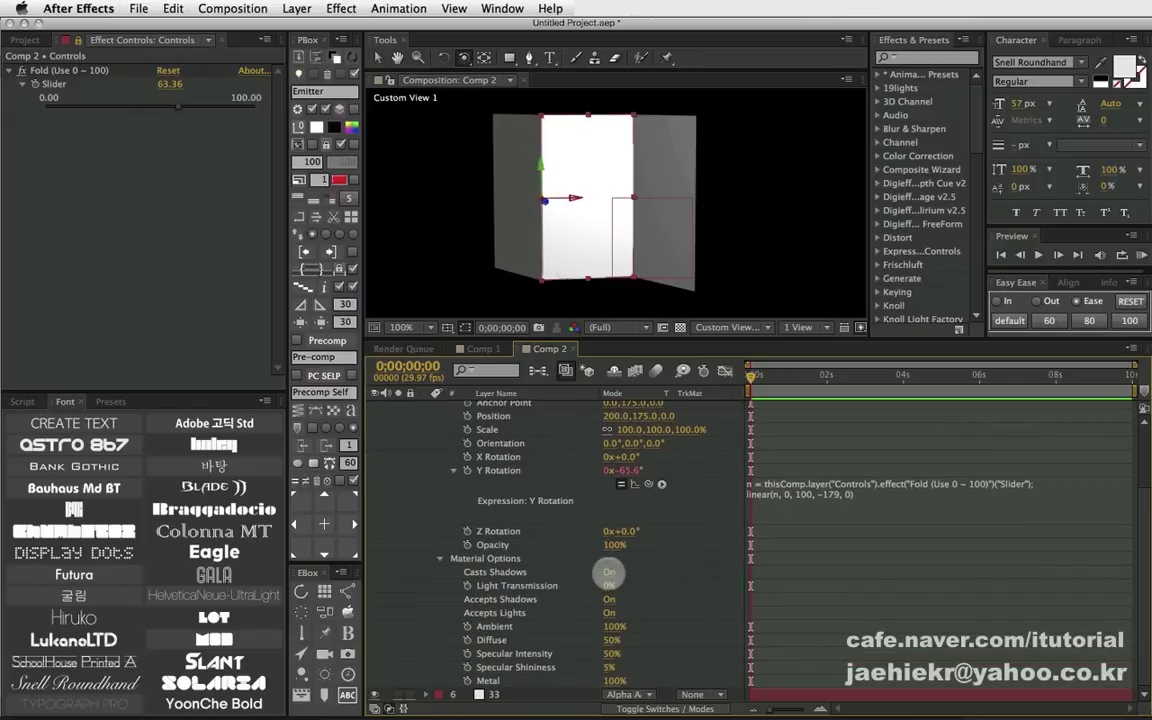
left_click(609, 572)
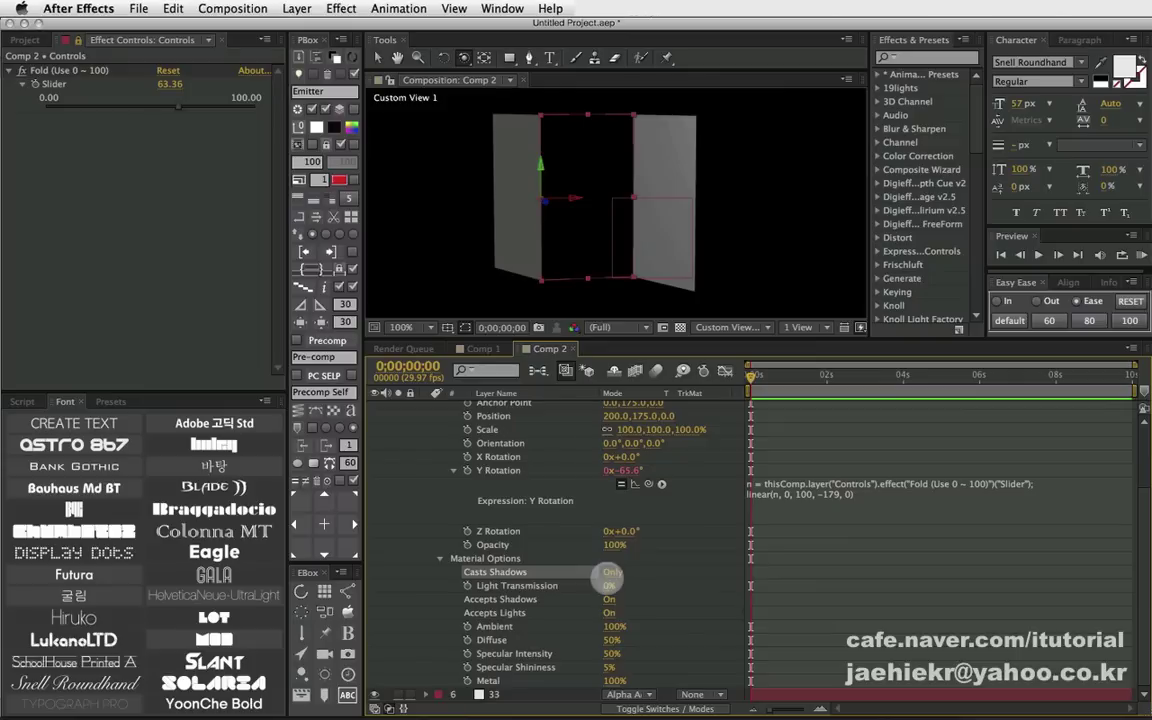
left_click(609, 571)
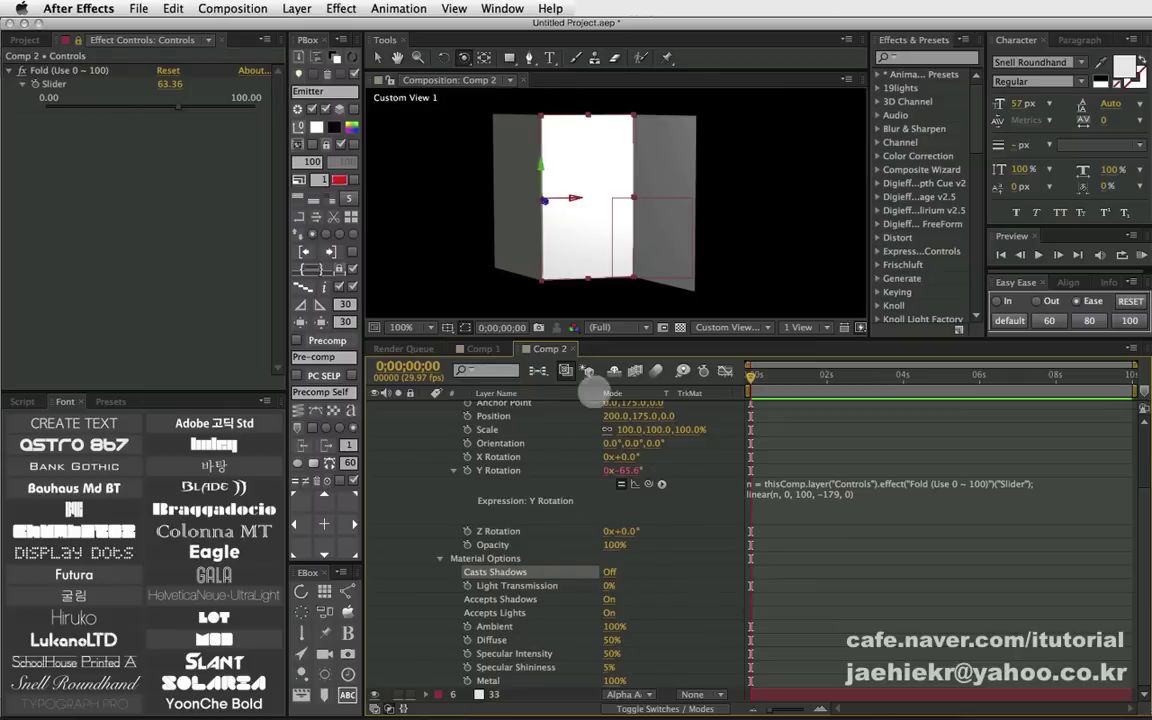
left_click(550, 429)
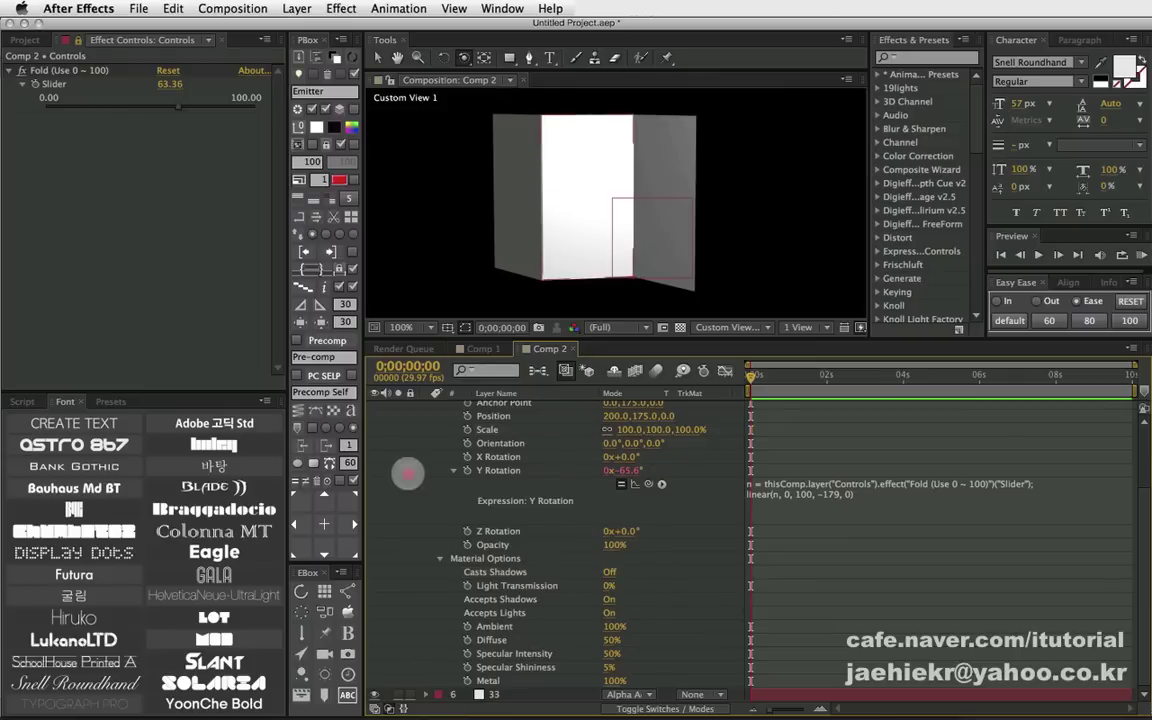
left_click(377, 450)
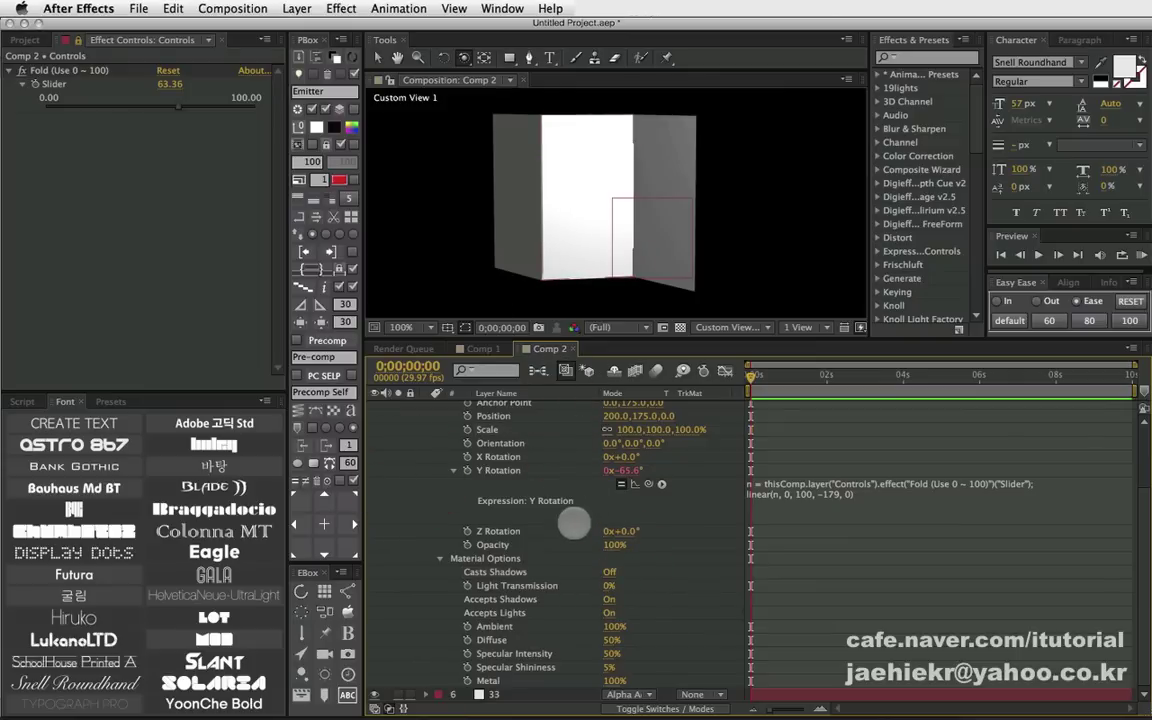
scroll(571, 580, "up", 2)
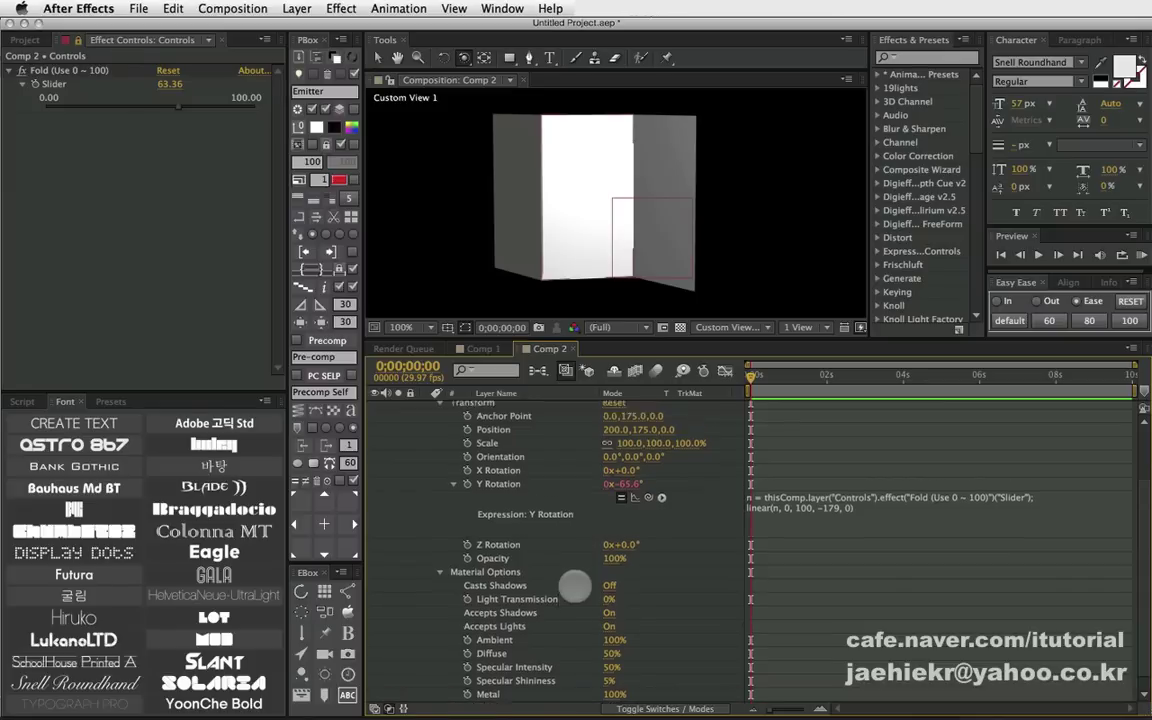
scroll(571, 580, "up", 2)
left_click(438, 476)
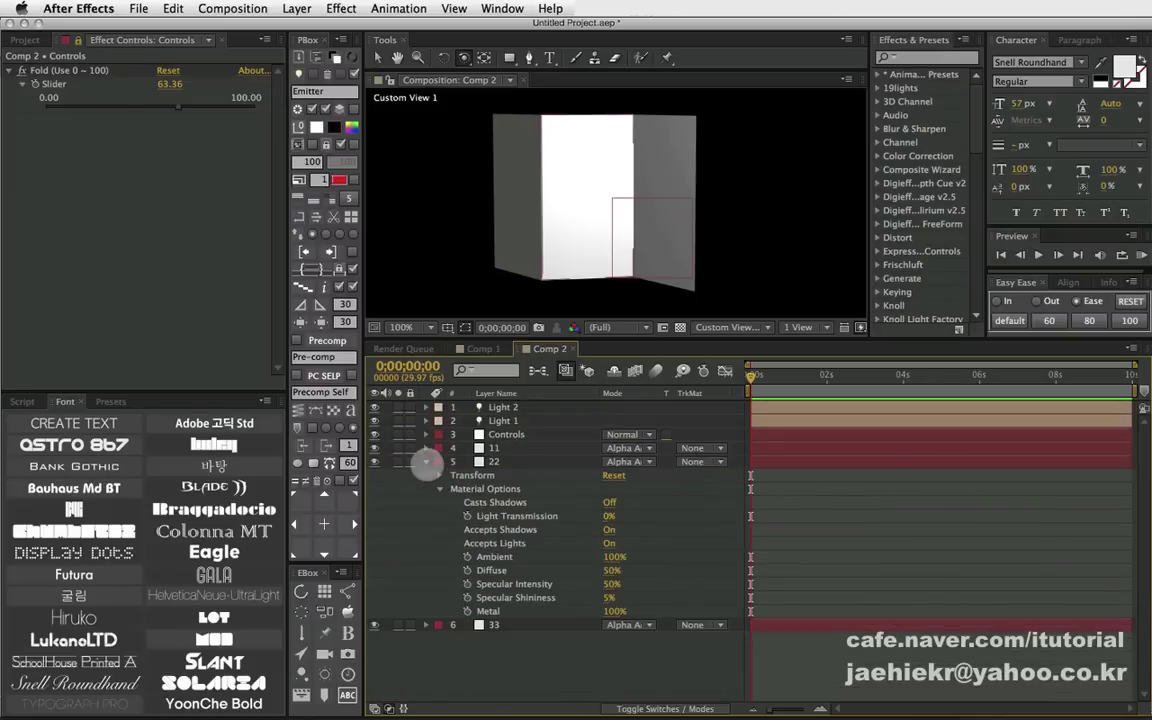
Step: Set layer 11's Material Options Casts Shadows to Off and collapse the layer
left_click(427, 461)
left_click(427, 448)
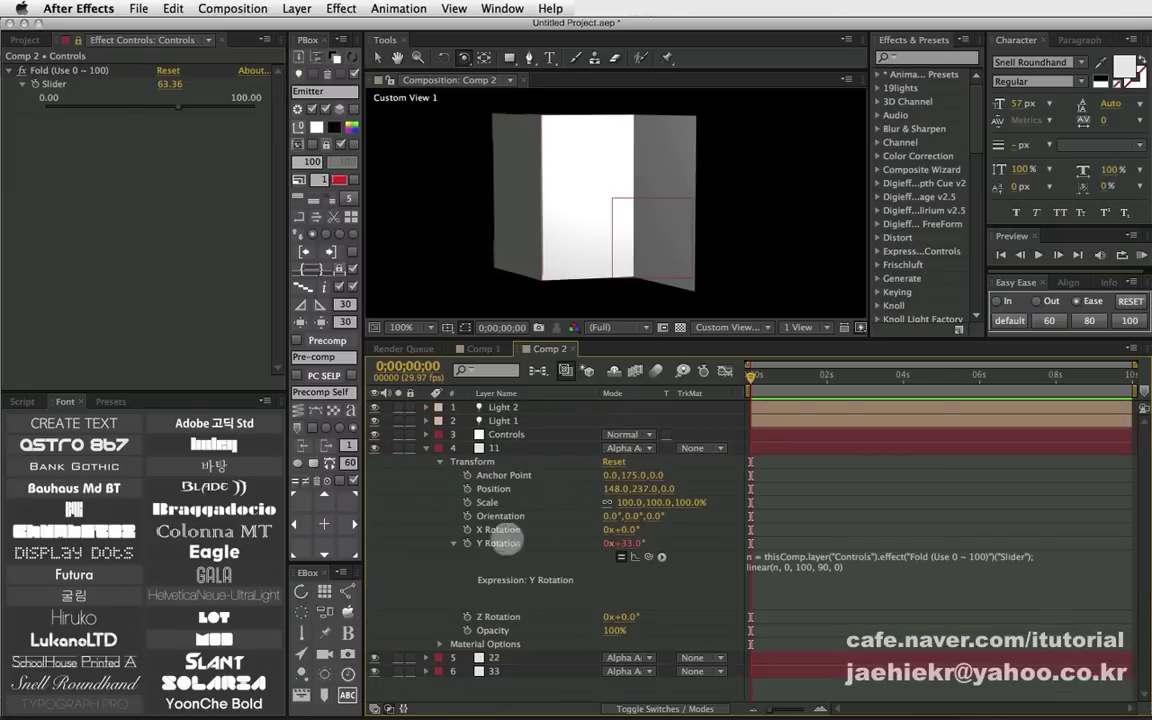
left_click(441, 643)
scroll(430, 630, "down", 2)
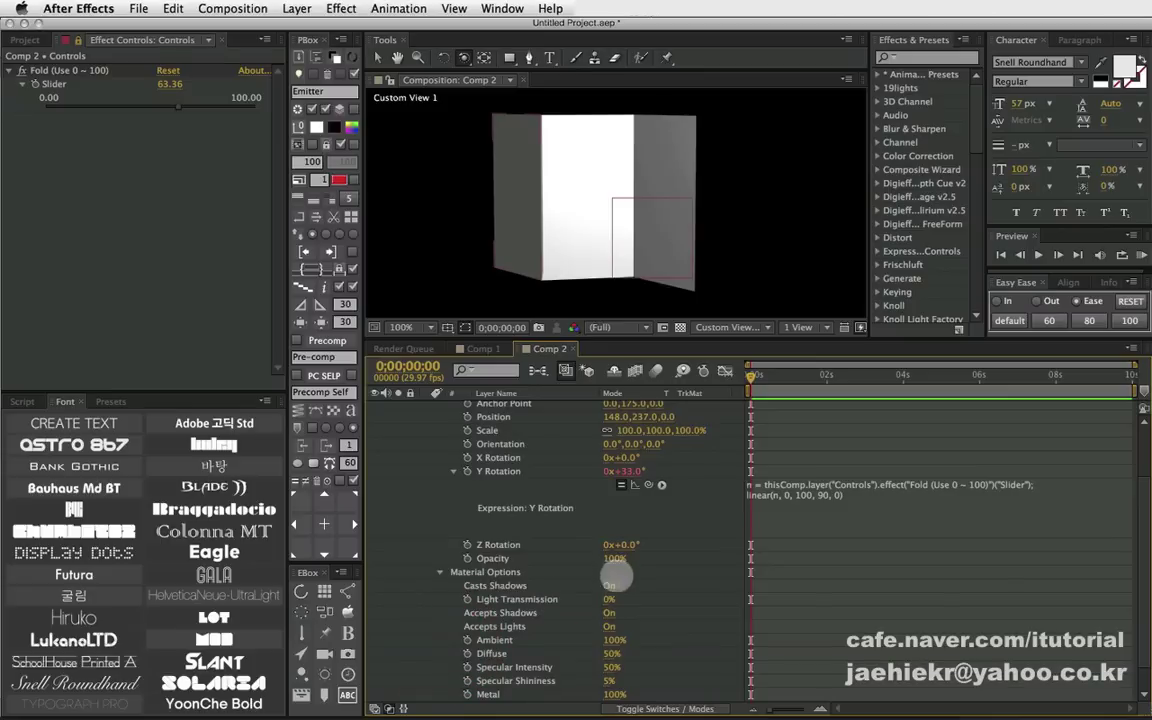
left_click(611, 585)
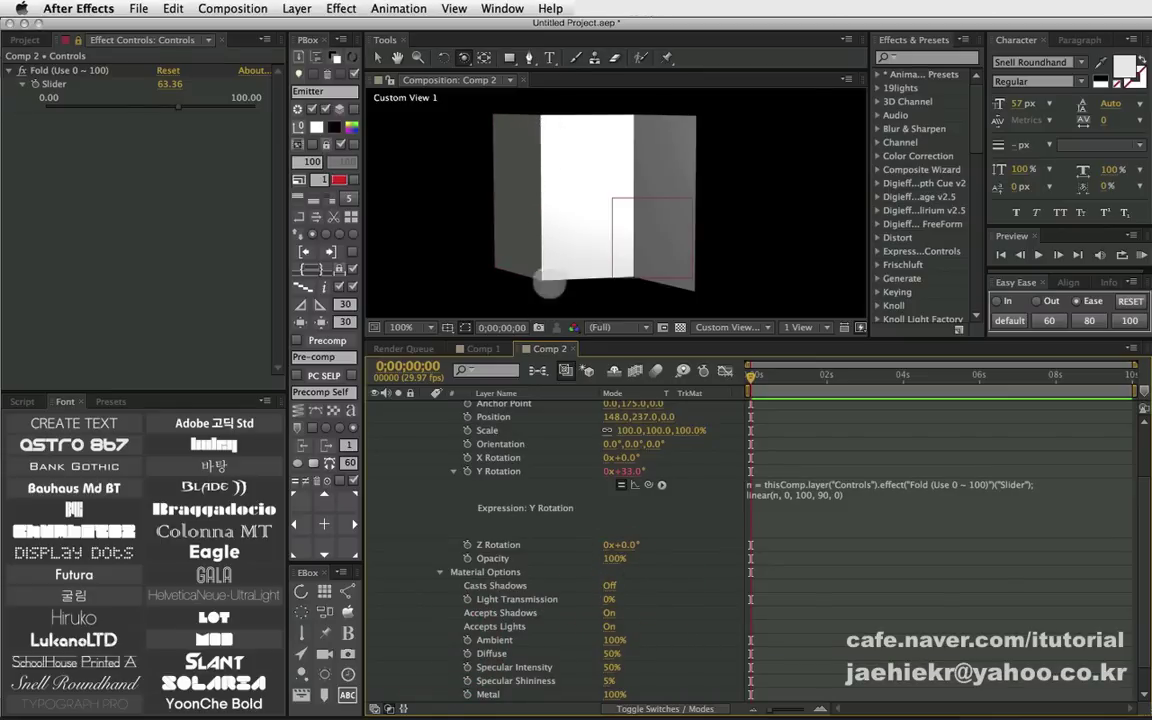
scroll(437, 430, "up", 4)
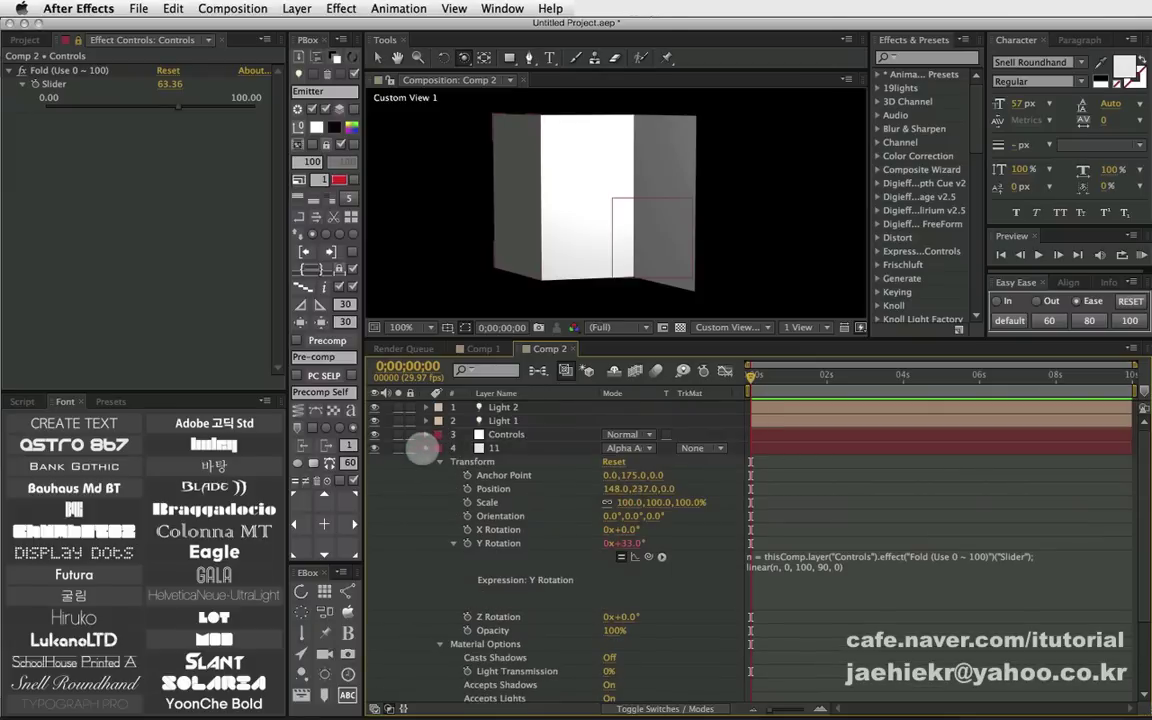
left_click(425, 448)
Step: Drag Fold down to 0.00, orbiting Custom View 1 to inspect the closed stack
left_click_drag(180, 112, 123, 108)
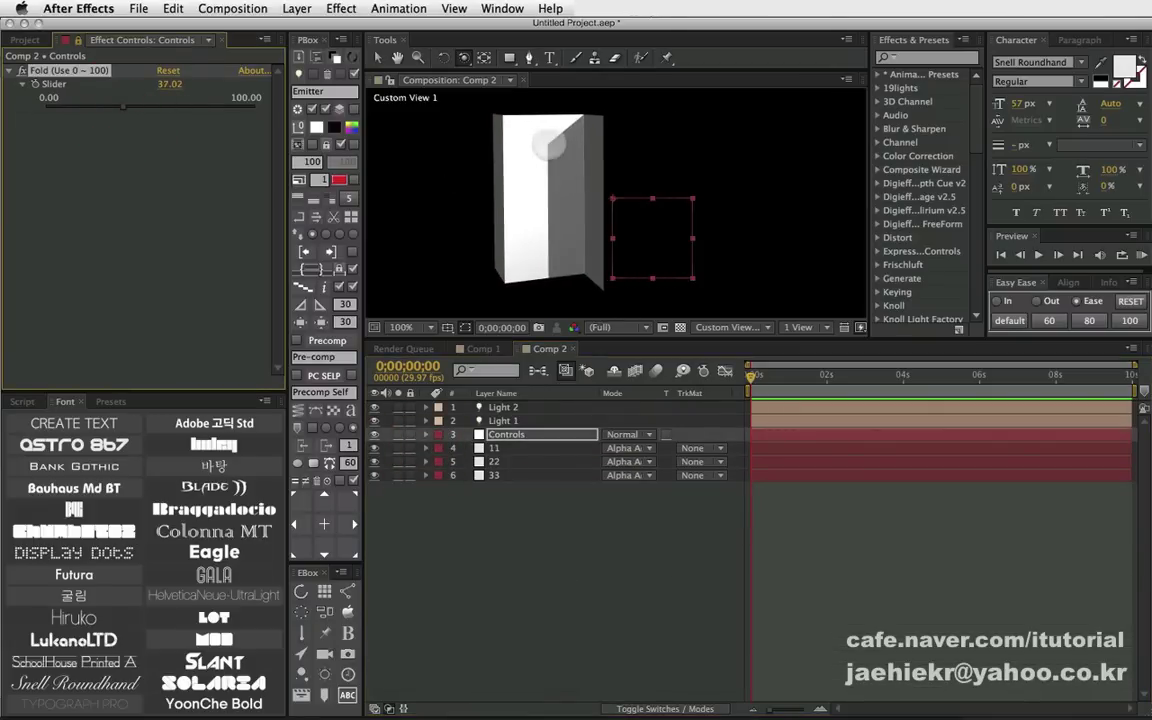
left_click_drag(122, 109, 102, 110)
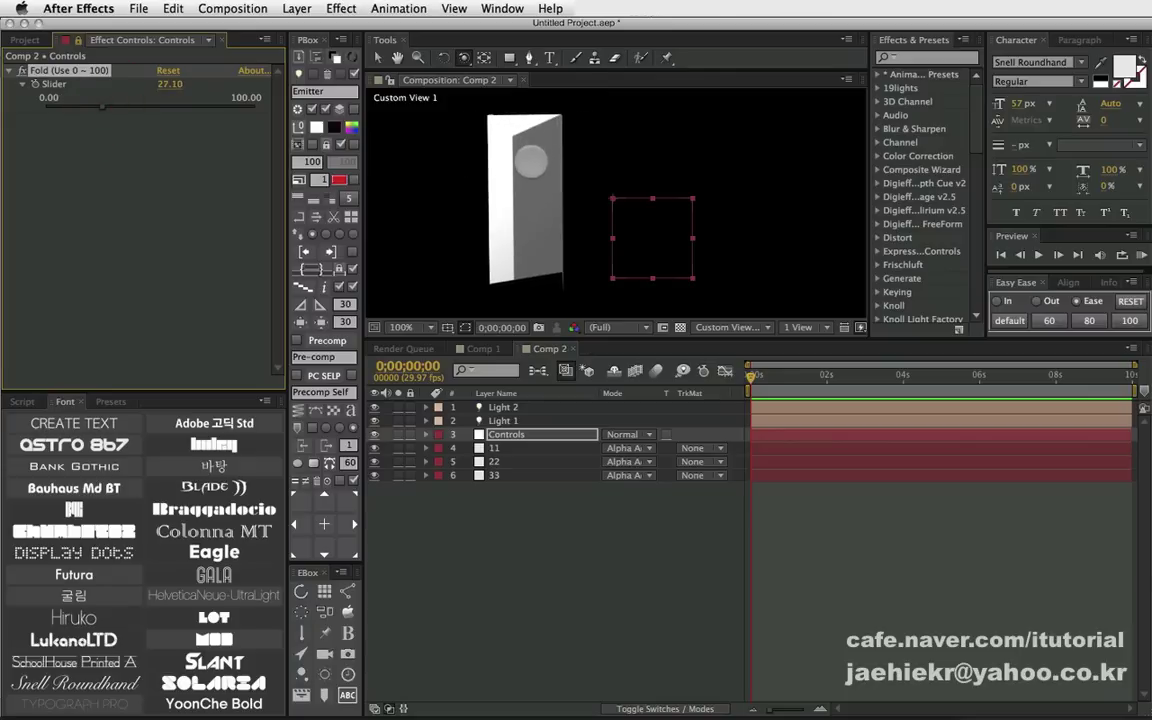
left_click_drag(530, 160, 492, 130)
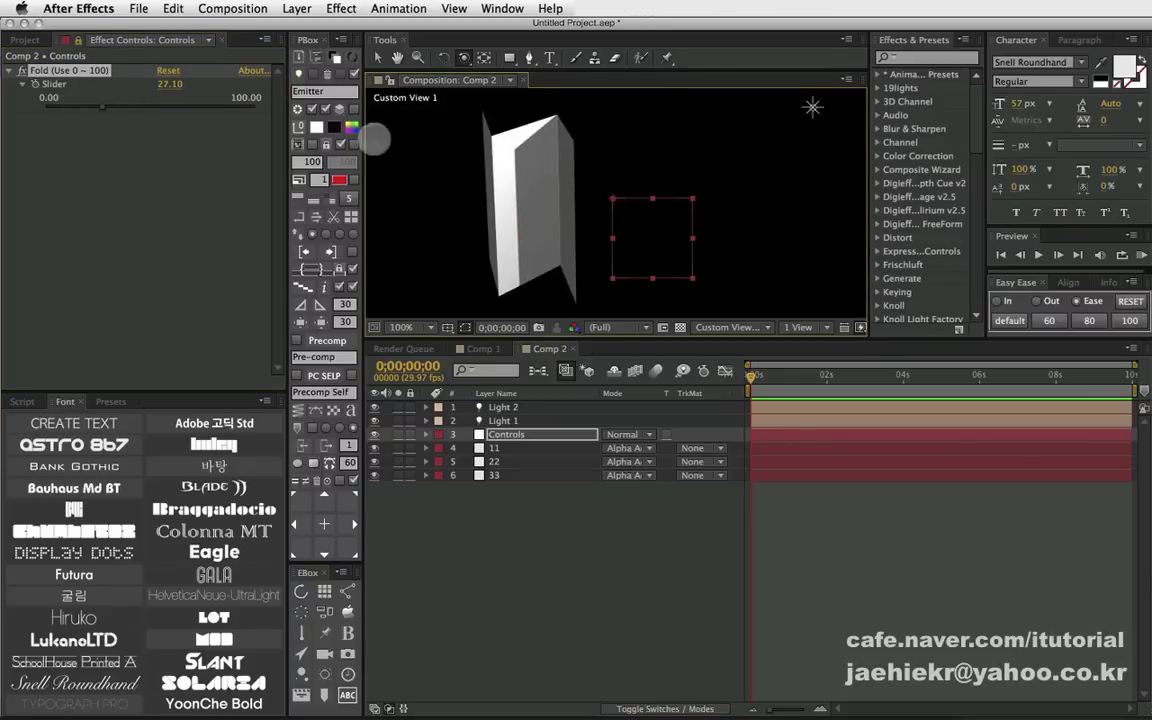
mouse_move(103, 108)
left_mouse_down()
mouse_move(55, 114)
mouse_move(128, 113)
mouse_move(48, 110)
left_mouse_up()
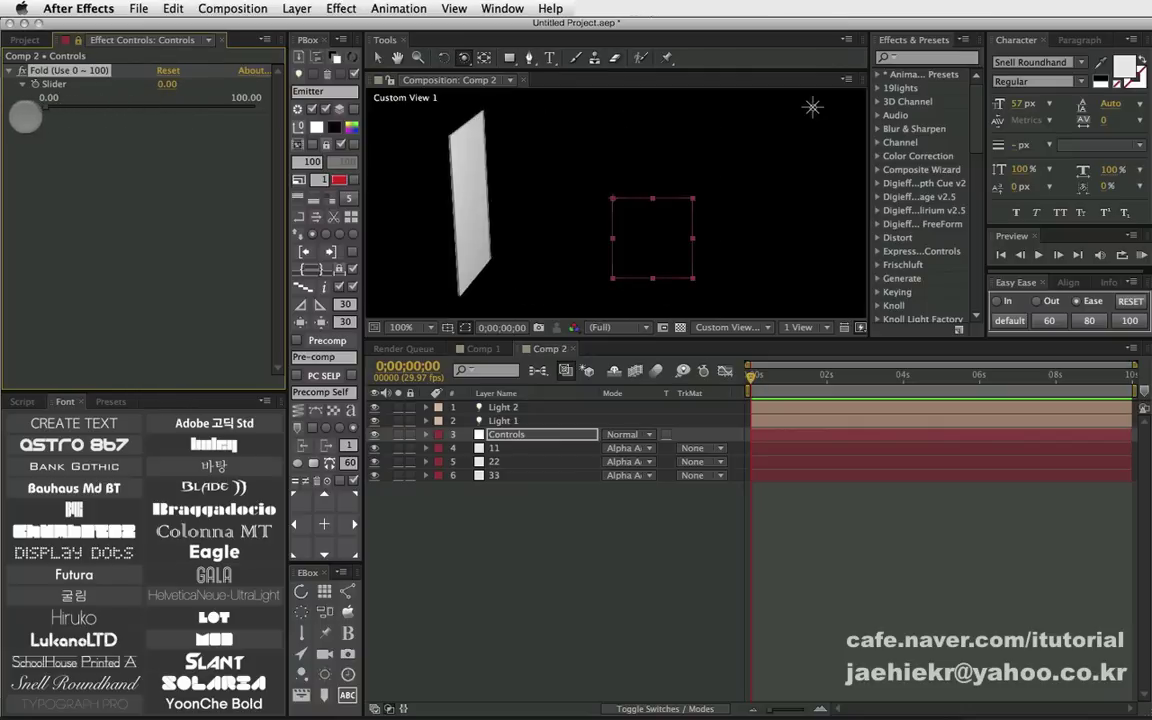
mouse_move(560, 199)
left_mouse_down()
mouse_move(491, 158)
mouse_move(515, 145)
mouse_move(489, 193)
left_mouse_up()
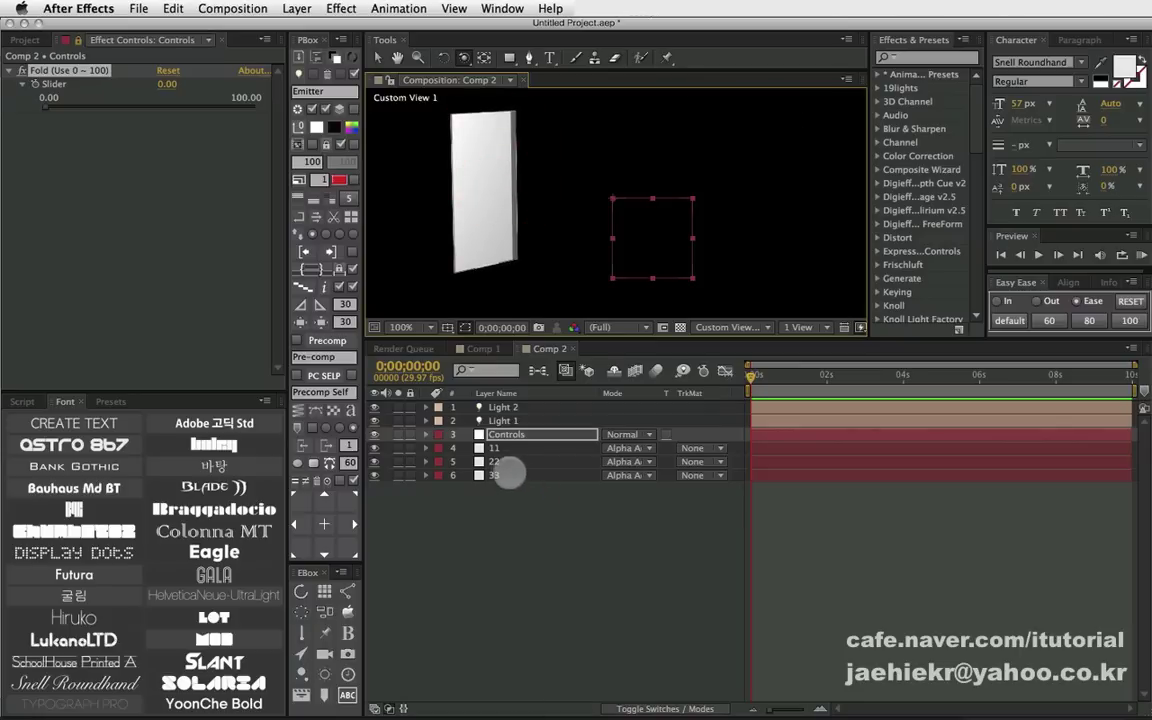
Step: Keyframe Light 1's Shadow Darkness from 0% at the start up to 154%
left_click(494, 475)
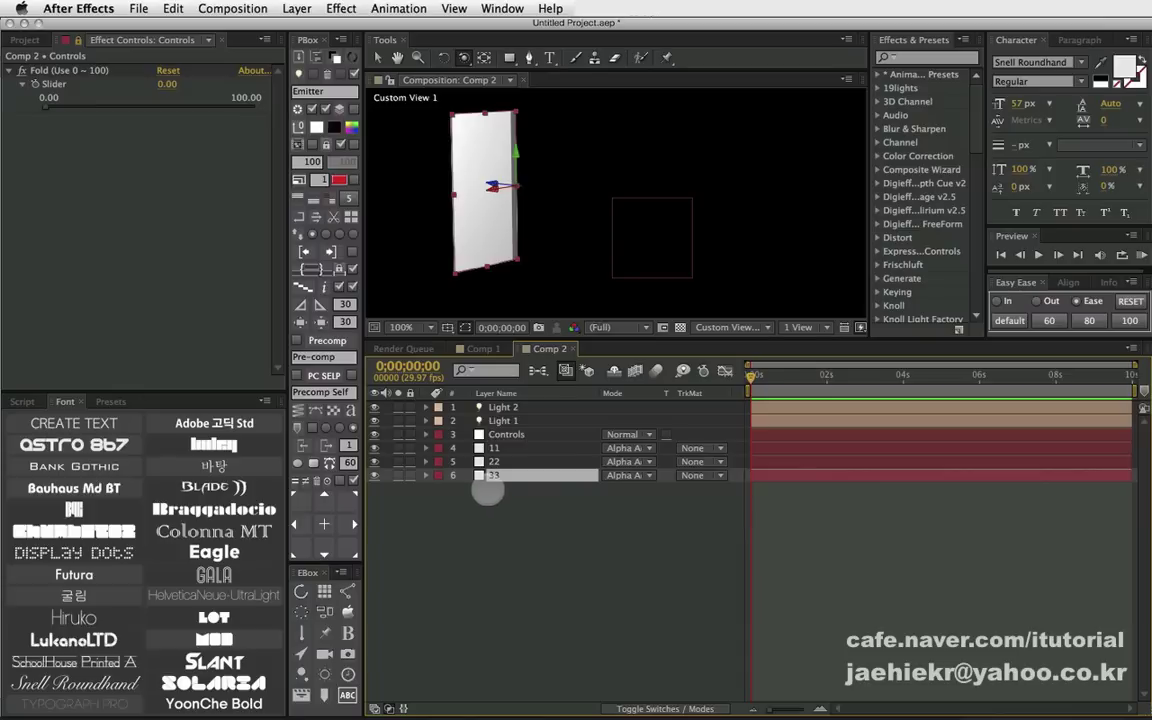
left_click(502, 420)
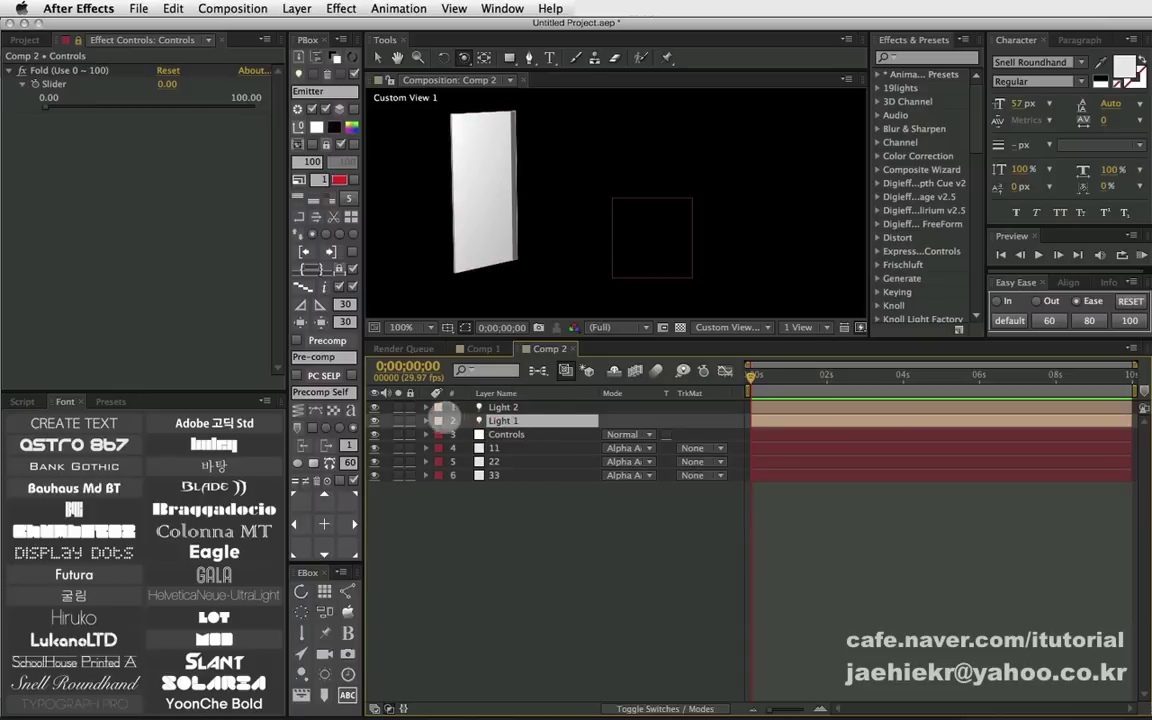
left_click(427, 420)
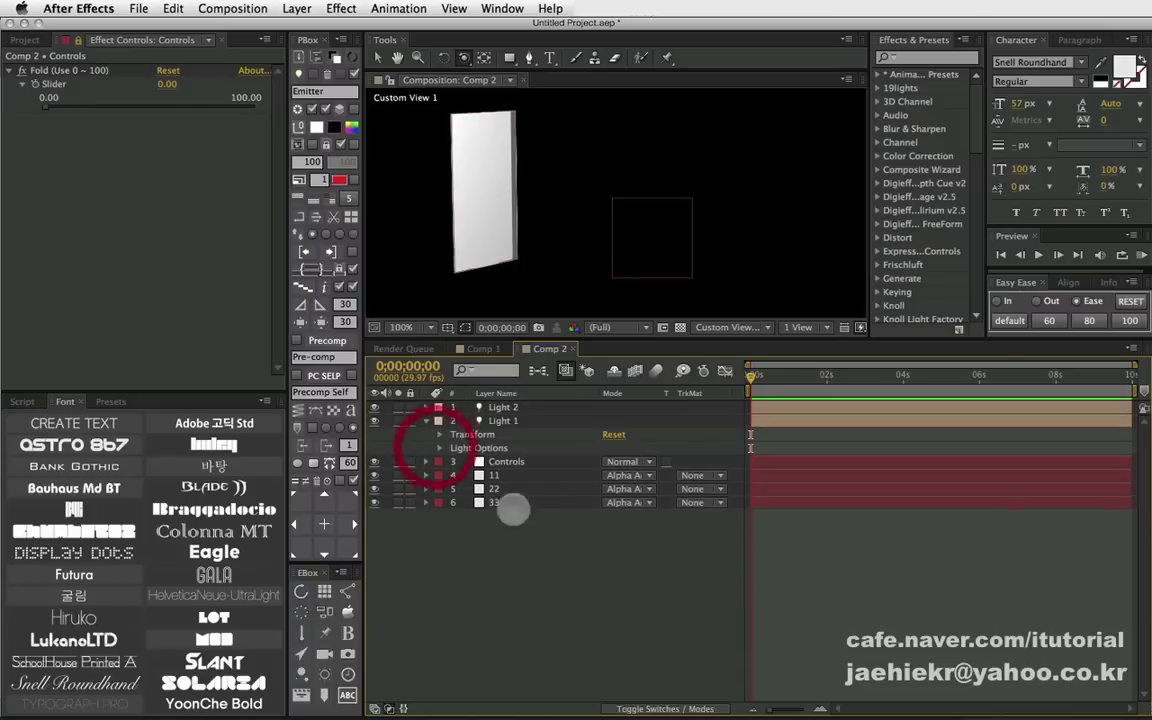
left_click(439, 448)
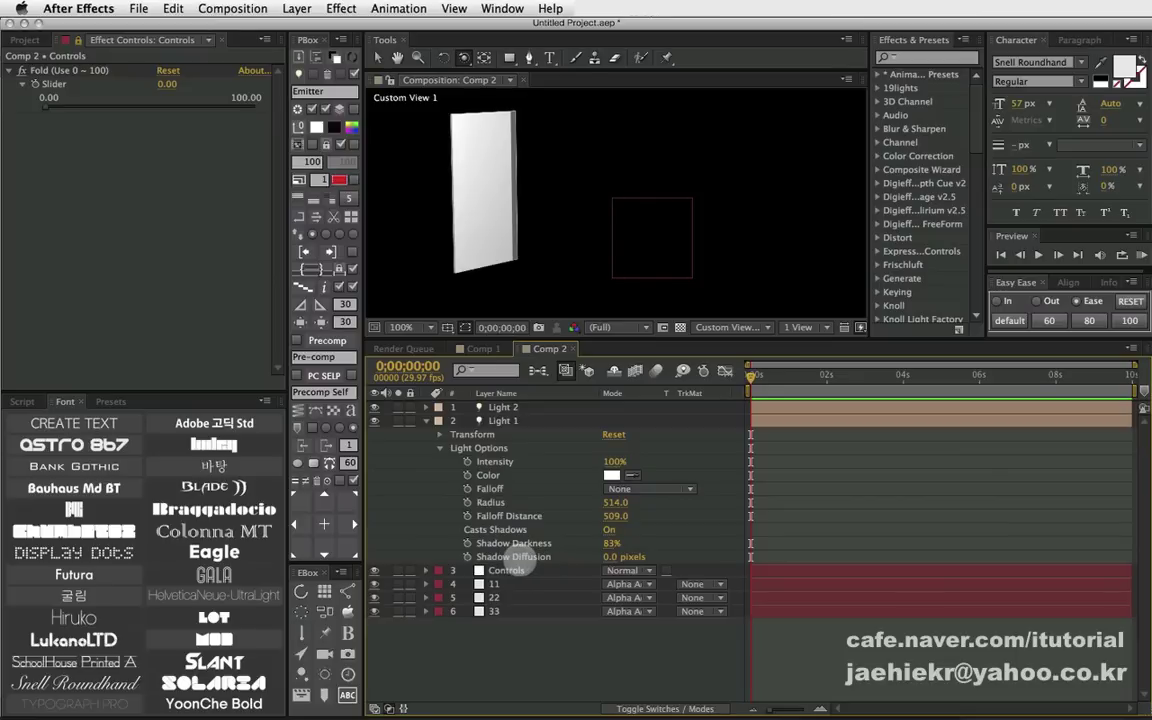
left_click_drag(612, 543, 527, 537)
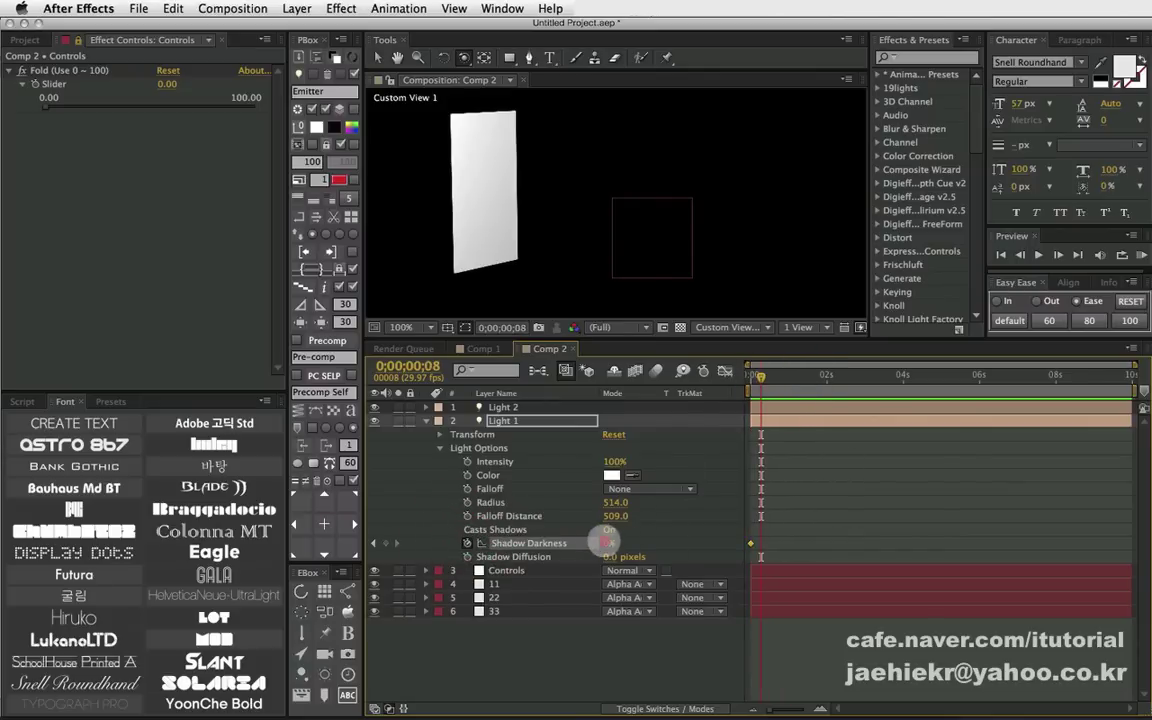
left_click_drag(605, 542, 725, 541)
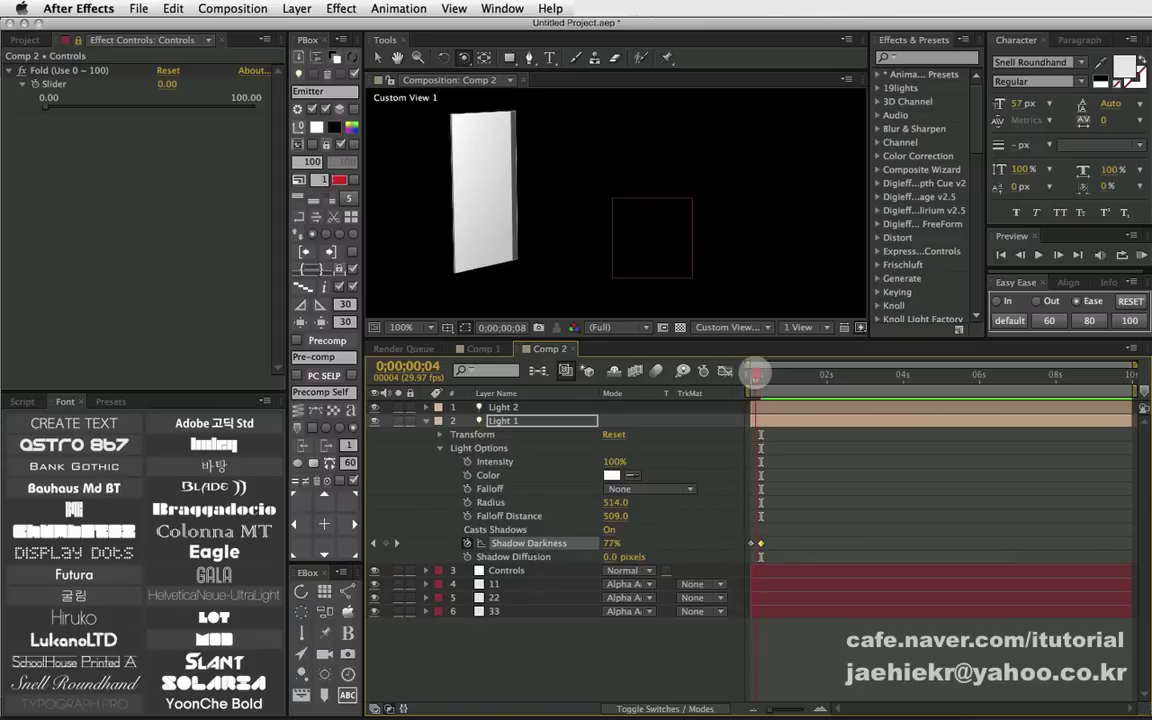
Step: Keyframe the Fold slider from 0 at 0 s to 100 around one second
left_click_drag(759, 374, 748, 374)
left_click(32, 71)
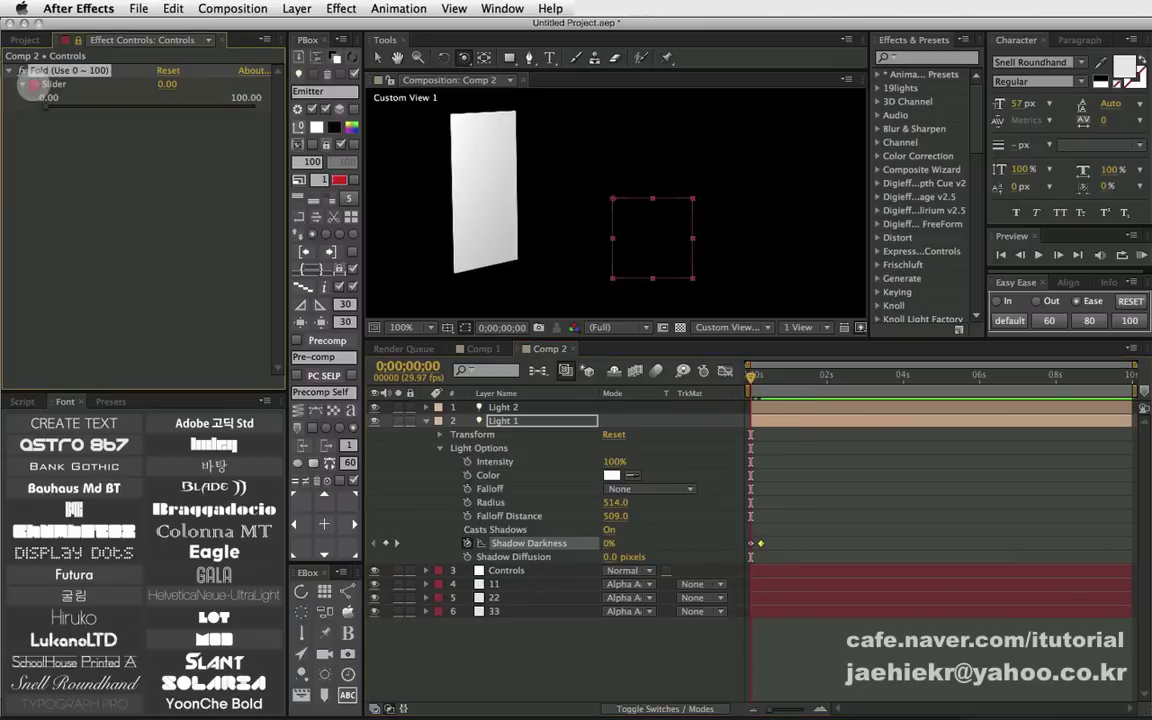
left_click(752, 374)
left_click_drag(752, 374, 790, 375)
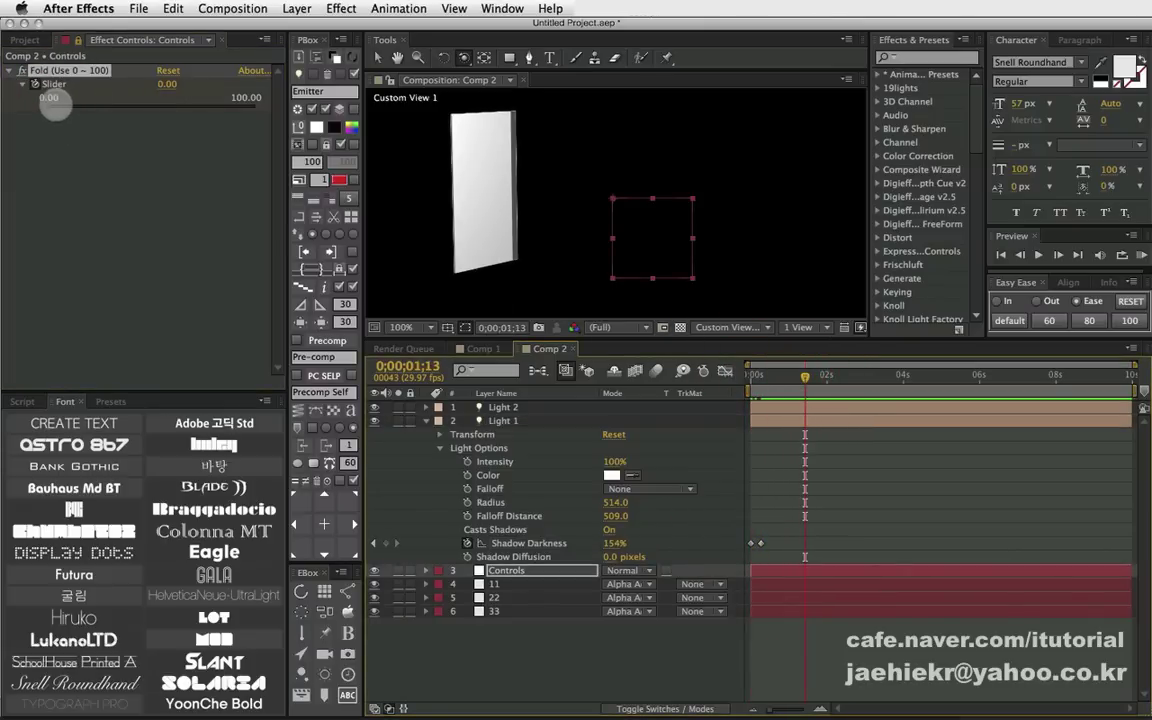
left_click_drag(54, 104, 257, 106)
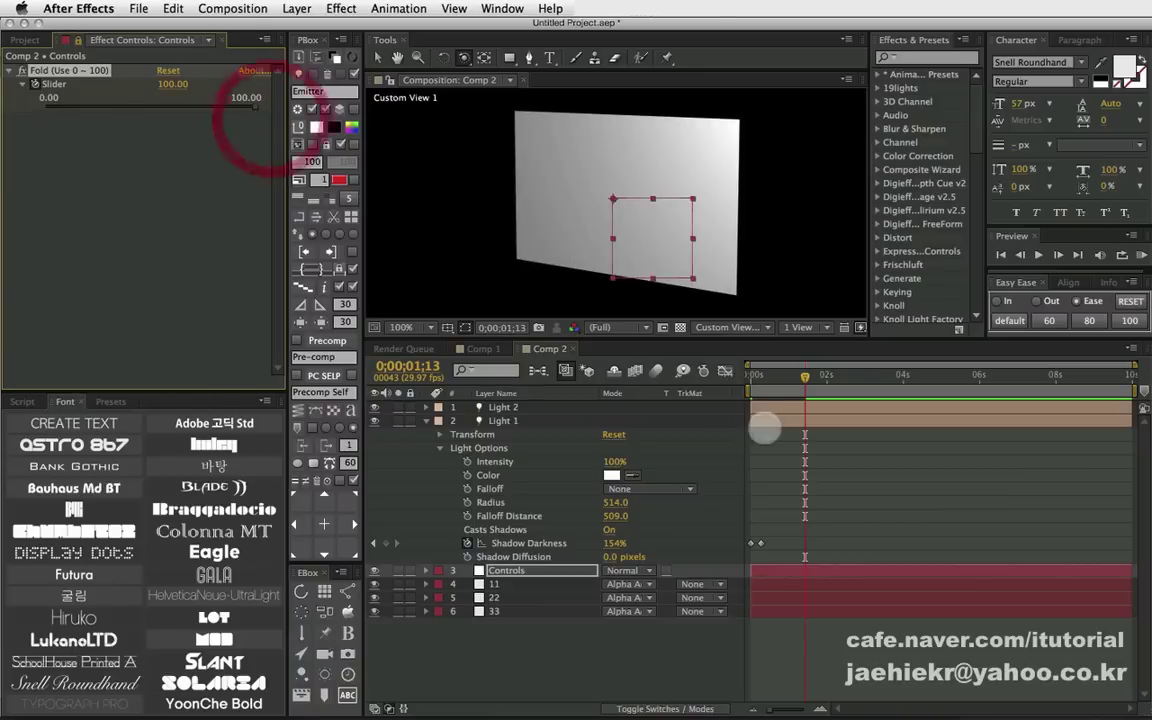
left_click(781, 377)
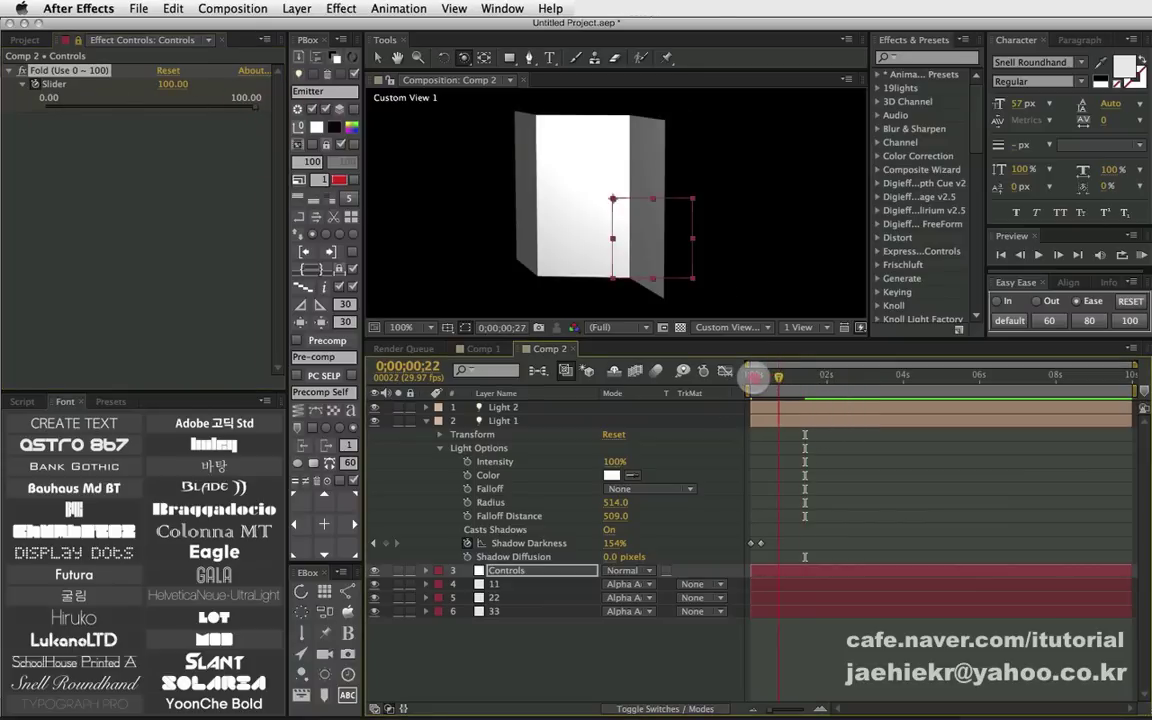
mouse_move(754, 376)
left_mouse_down()
mouse_move(764, 378)
mouse_move(742, 379)
left_mouse_up()
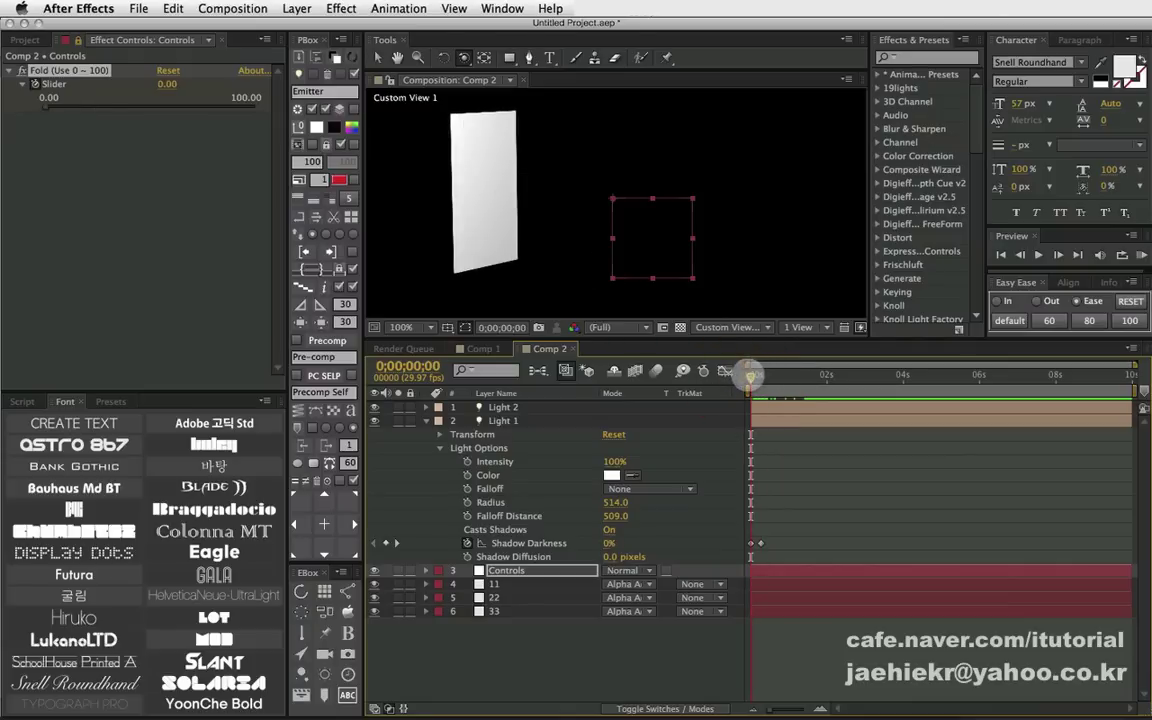
mouse_move(750, 375)
left_mouse_down()
mouse_move(797, 385)
mouse_move(782, 383)
left_mouse_up()
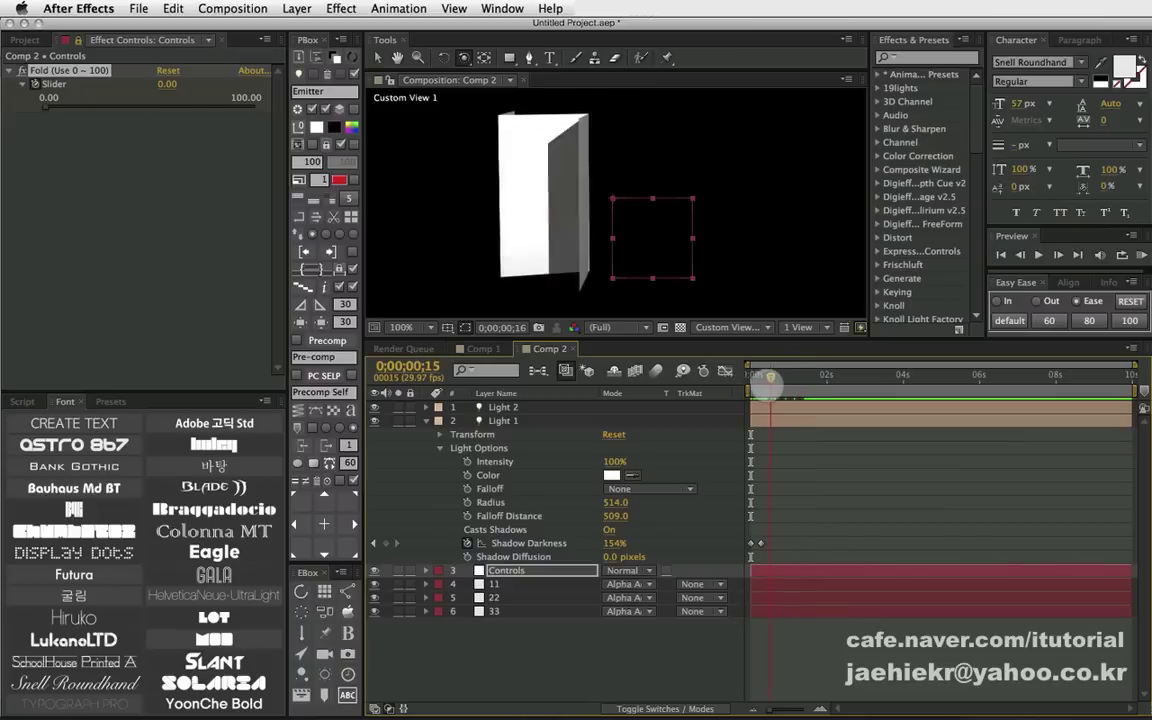
left_click_drag(782, 383, 781, 383)
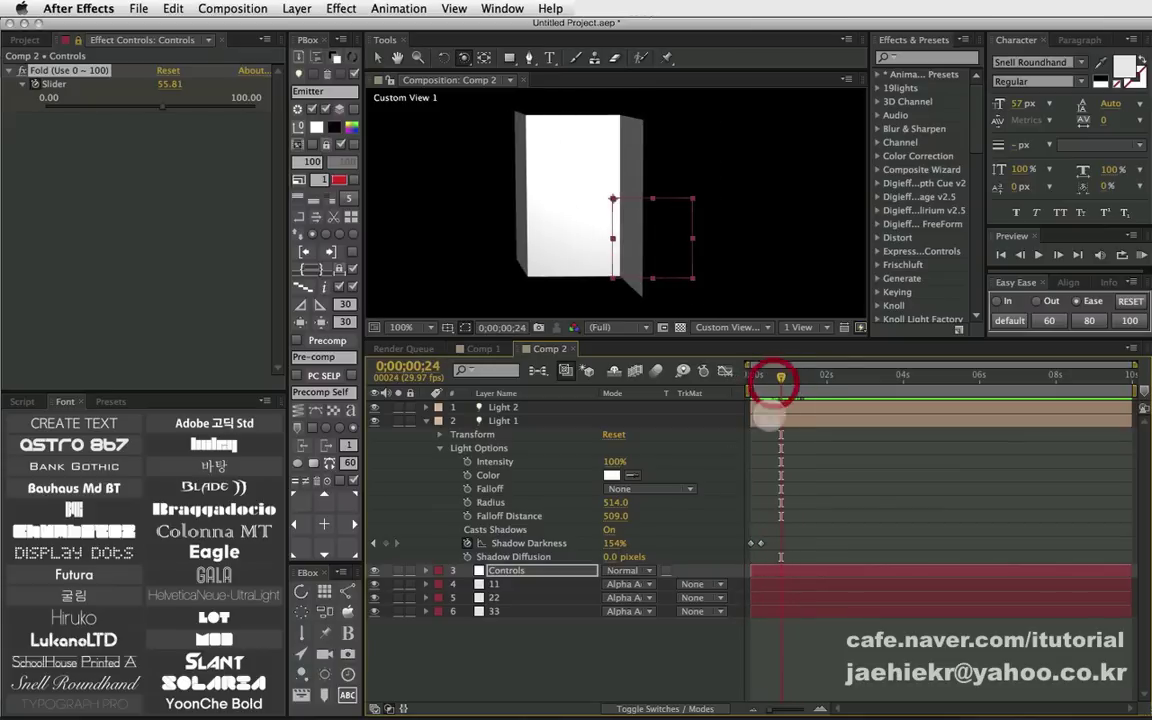
left_click_drag(538, 211, 689, 280)
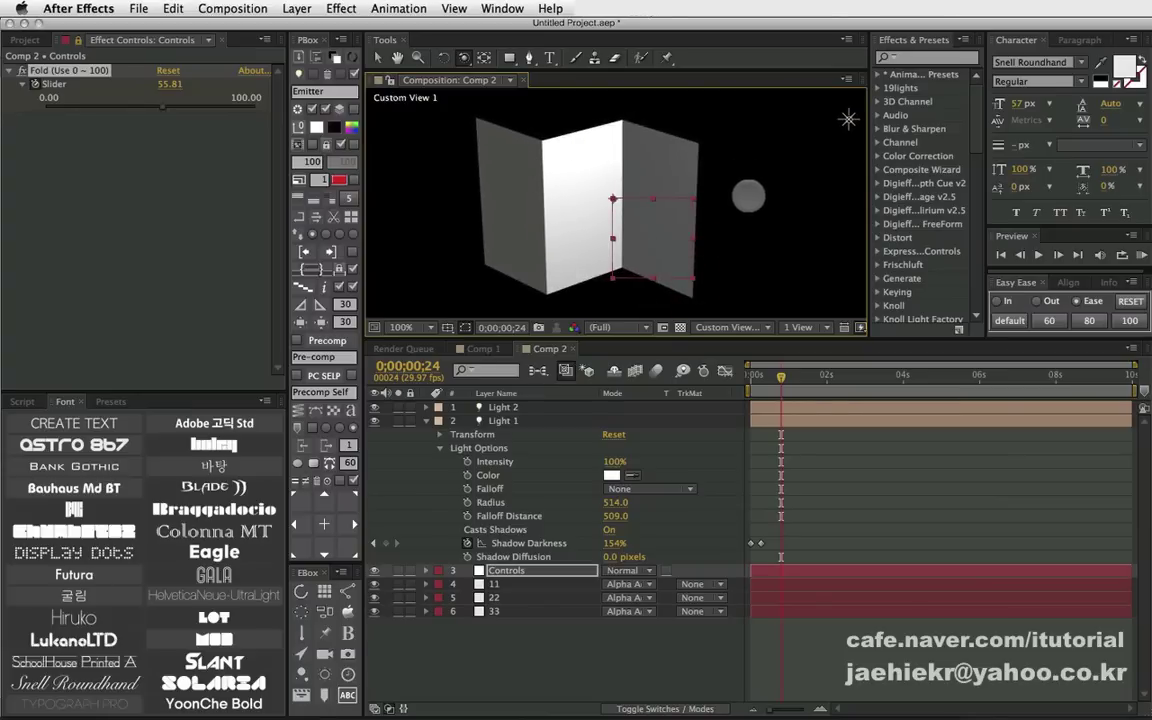
left_click_drag(780, 374, 785, 380)
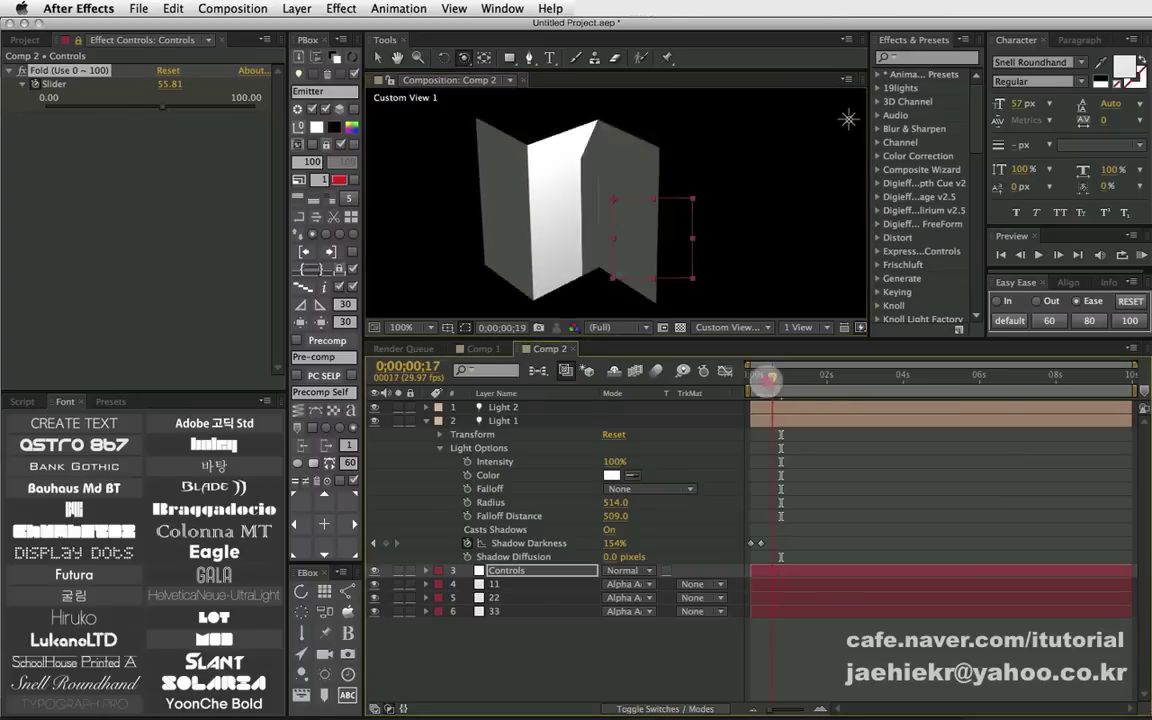
left_click_drag(540, 231, 665, 212)
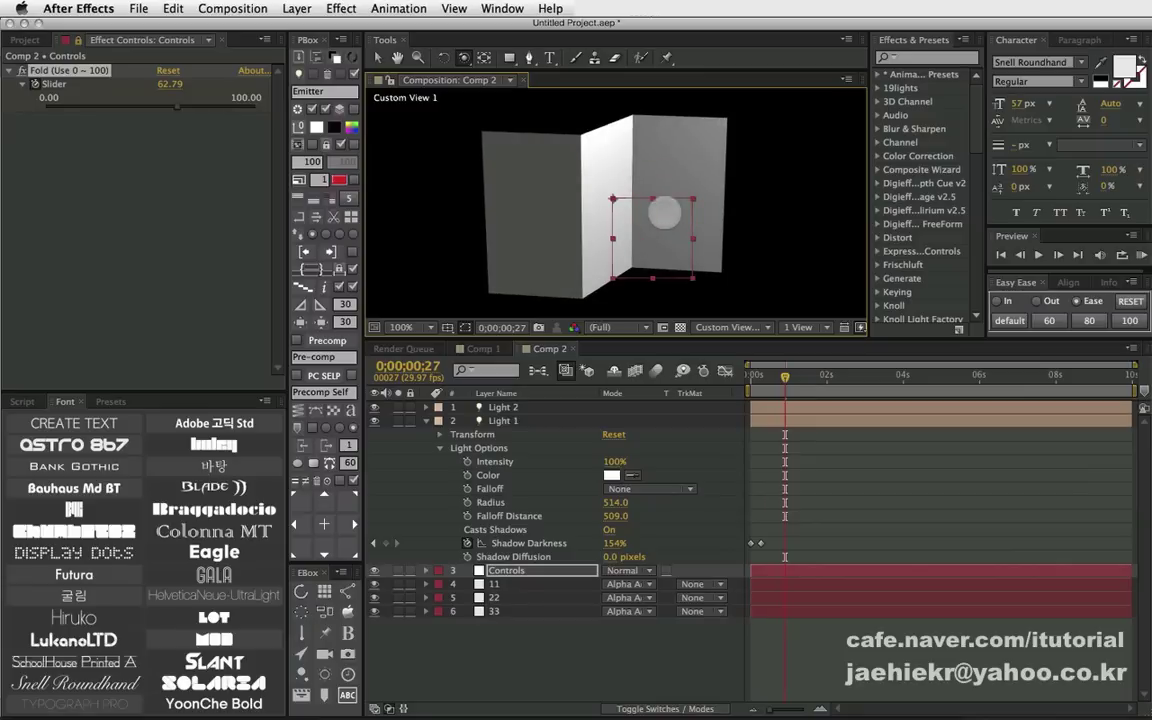
key("comma")
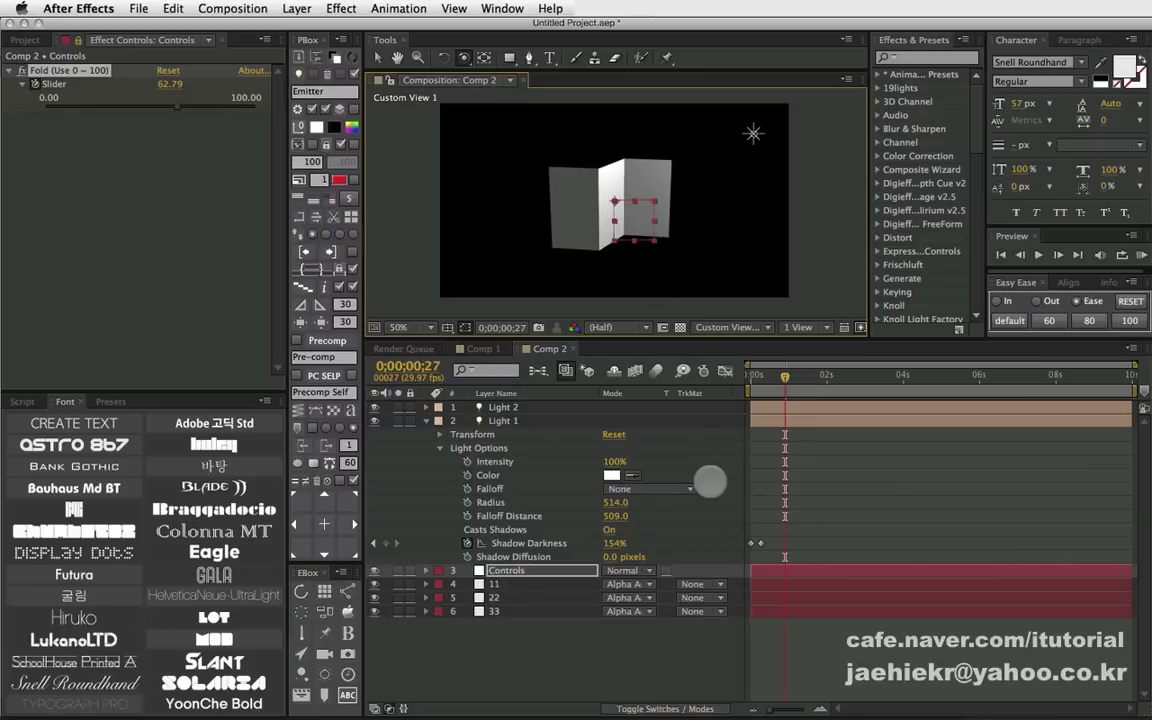